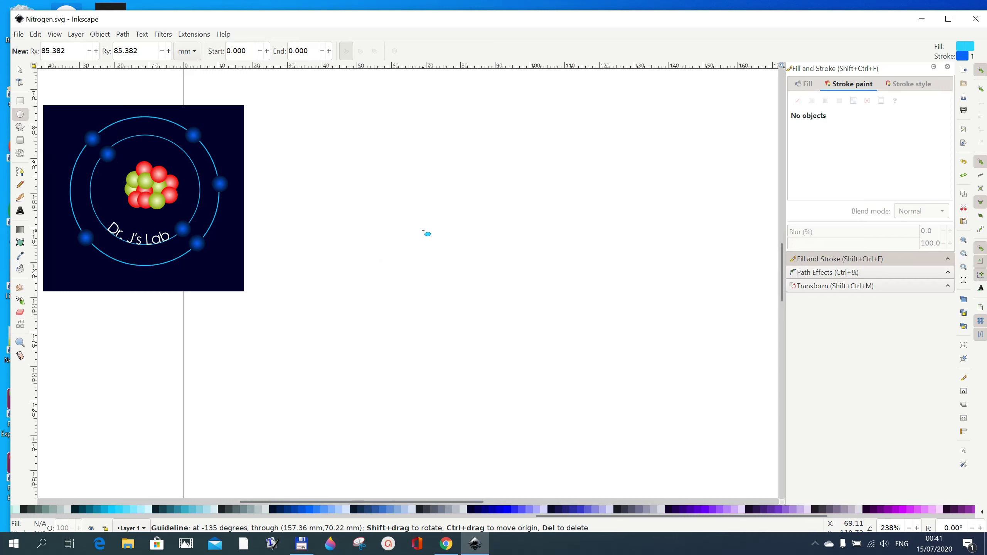
Draw a circle with a radius of about 20 mm on the empty canvas, with a 00ccff stroke and no fill.
{"action": "left_click_drag", "start_coordinate": [423, 231], "coordinate": [494, 320]}
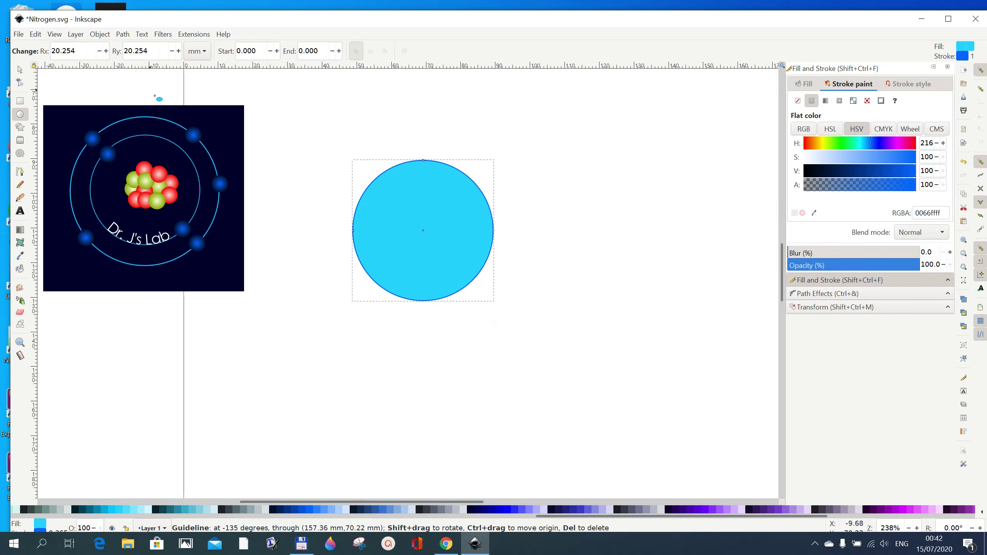
{"action": "left_click", "coordinate": [100, 35]}
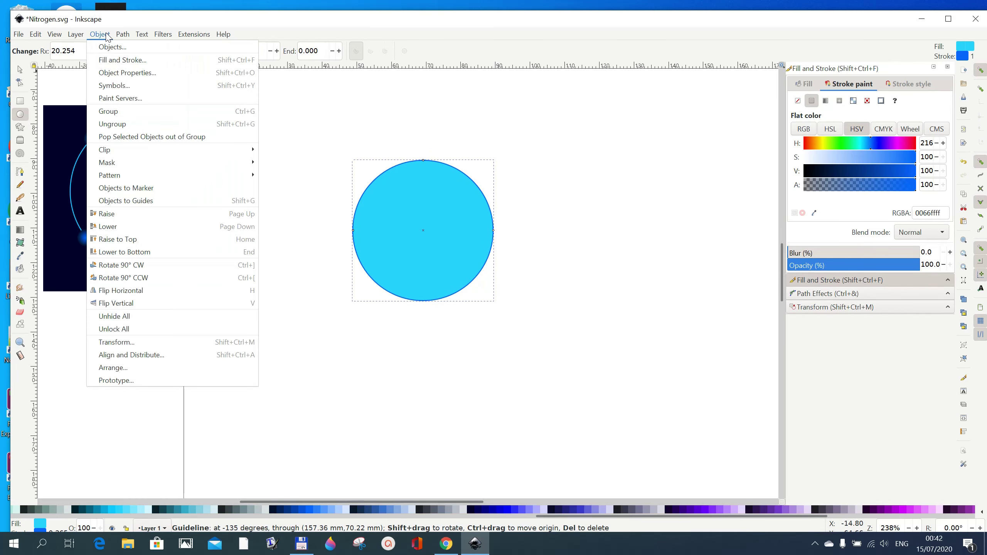
{"action": "left_click", "coordinate": [116, 62]}
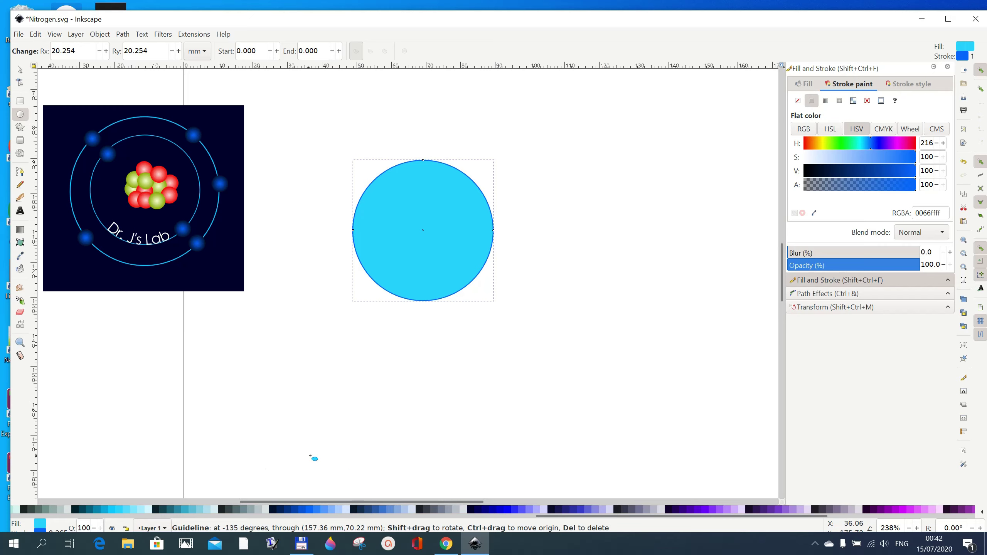
{"action": "left_click", "coordinate": [111, 511], "text": "shift"}
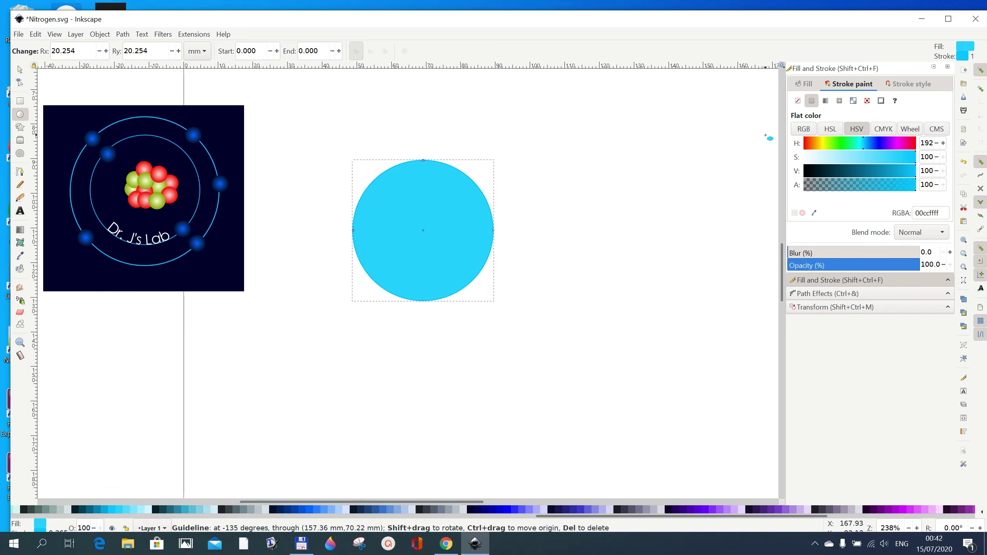
{"action": "left_click", "coordinate": [811, 85]}
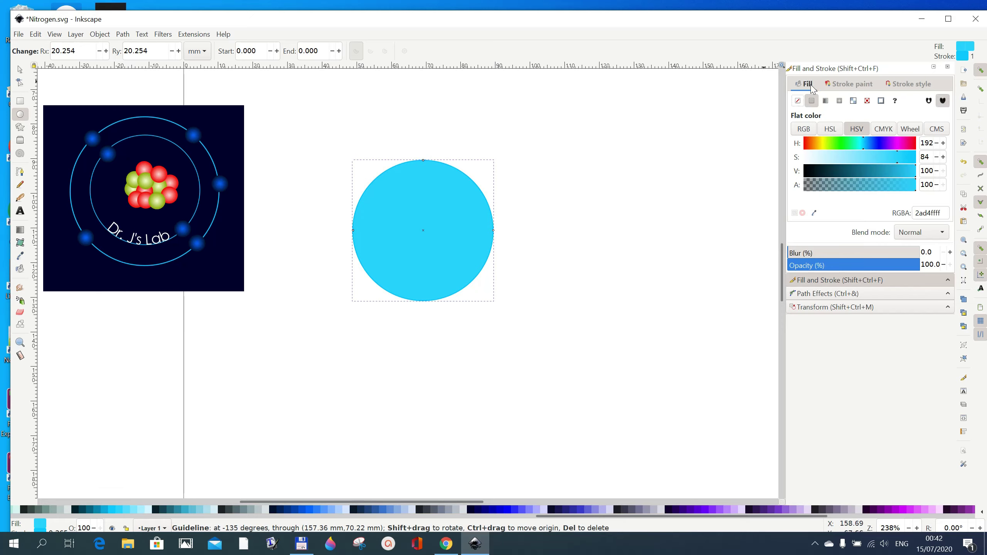
{"action": "left_click", "coordinate": [798, 101]}
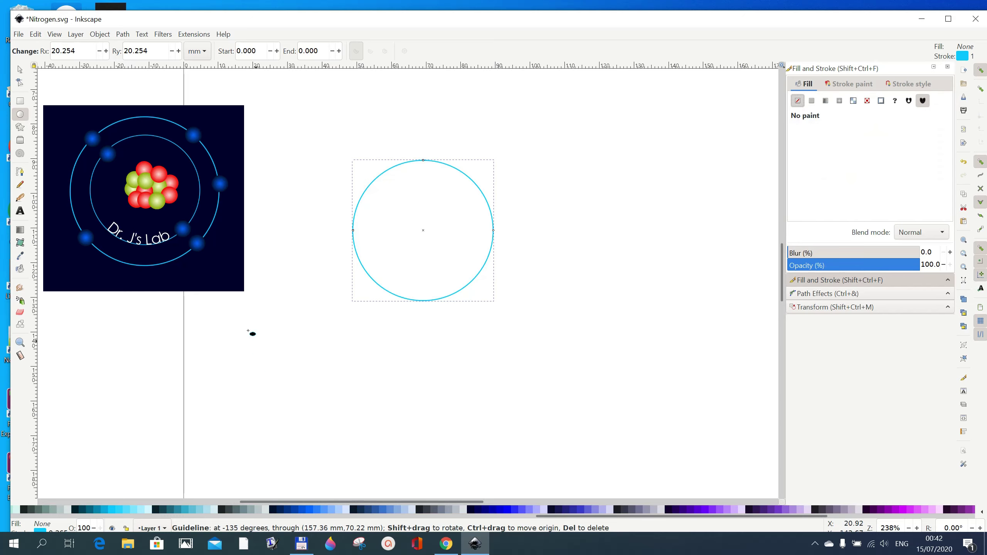
Duplicate the circle and scale the copy about its centre to about 29 mm wide, forming a concentric inner ring.
{"action": "left_click", "coordinate": [19, 69]}
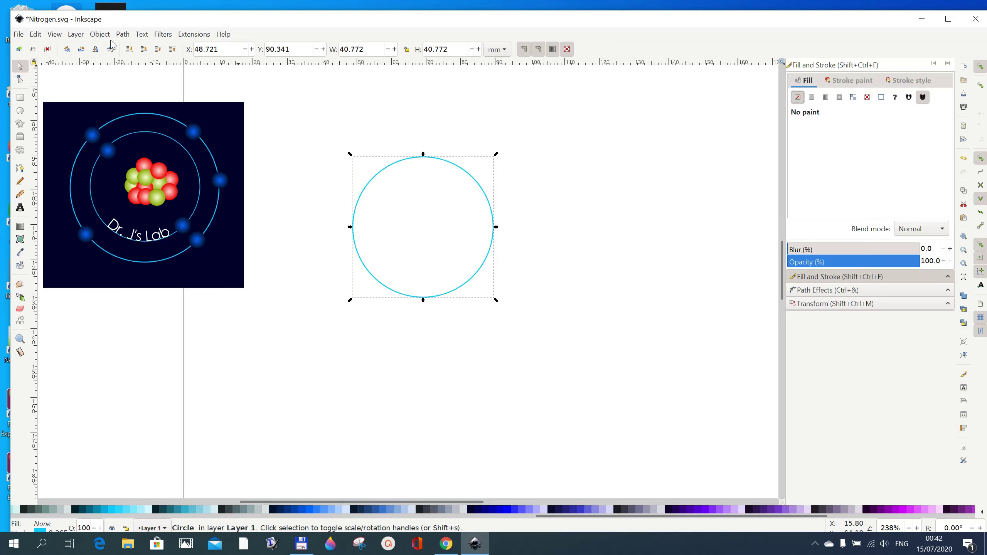
{"action": "left_click", "coordinate": [35, 34]}
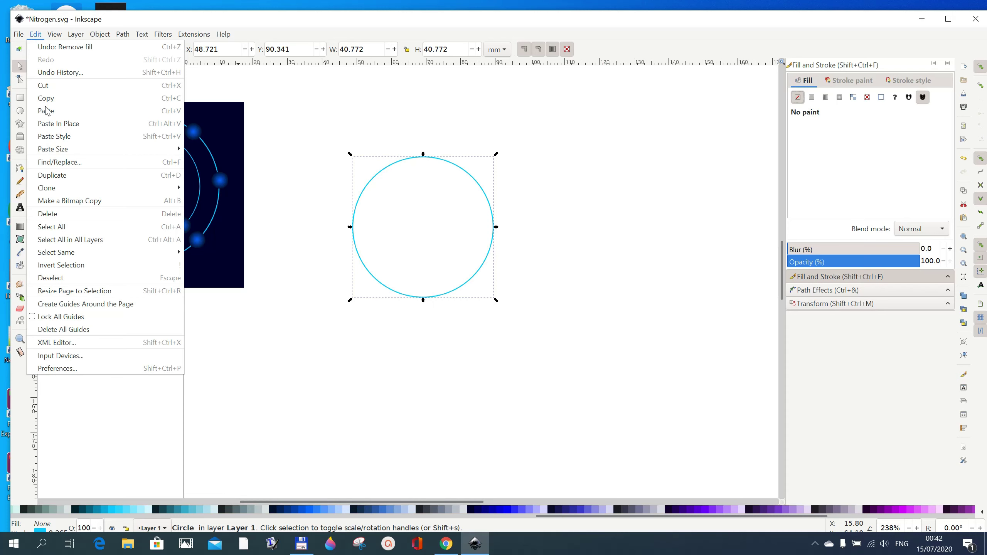
{"action": "left_click", "coordinate": [55, 177]}
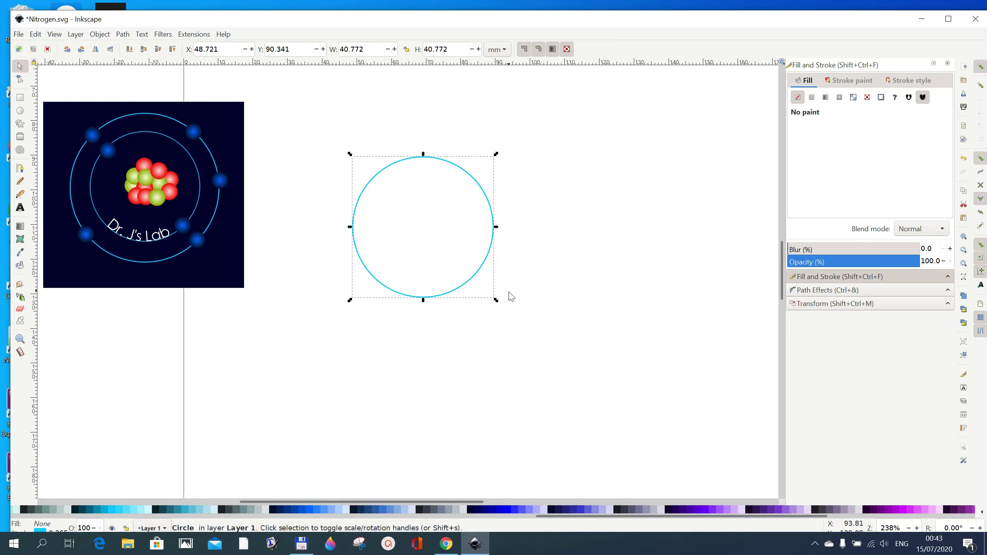
{"action": "left_click_drag", "start_coordinate": [498, 303], "coordinate": [477, 292]}
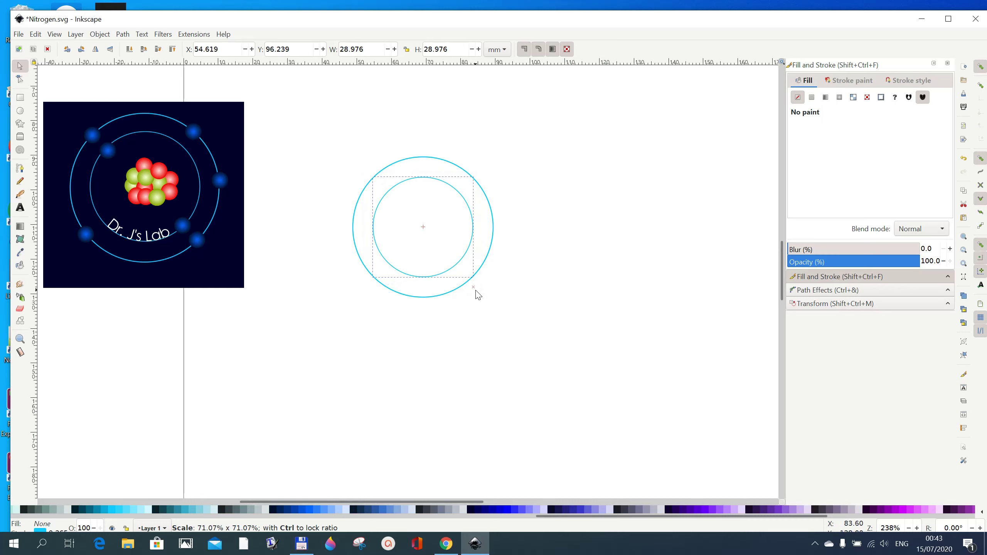
{"action": "left_click_drag", "start_coordinate": [477, 296], "coordinate": [478, 296]}
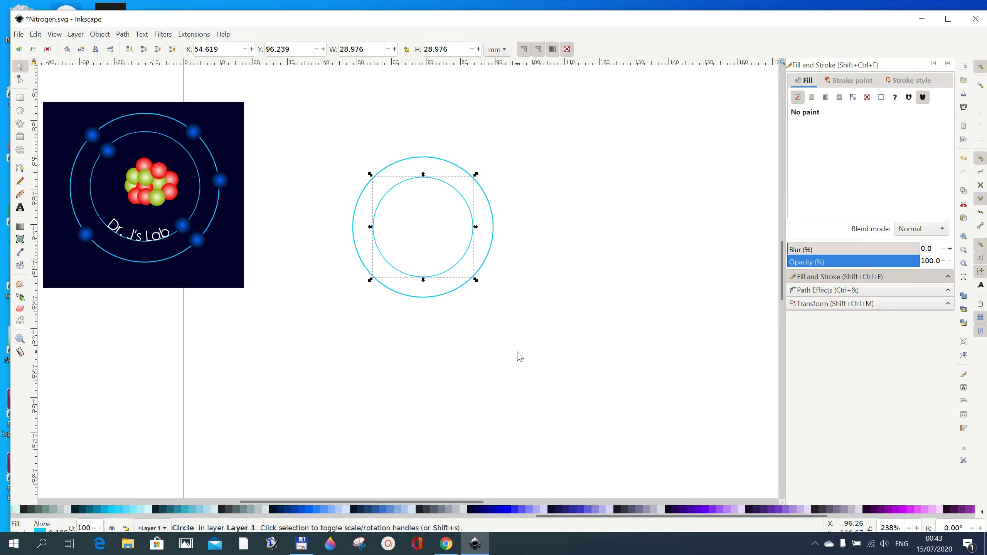
{"action": "left_click", "coordinate": [472, 398]}
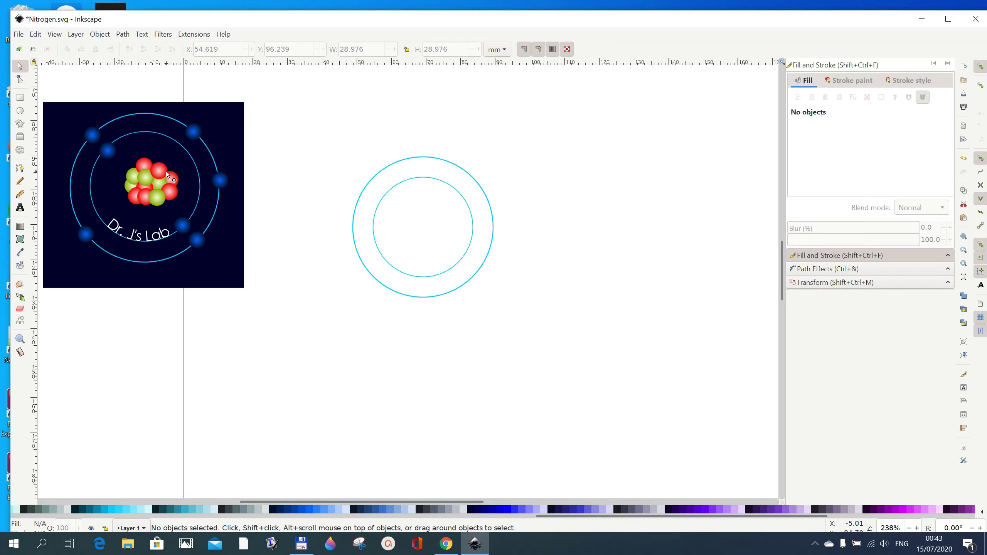
Draw a small circle of about 7.8 mm radius beside the rings, with a flat blue 0000ff fill and no stroke.
{"action": "left_click", "coordinate": [20, 111]}
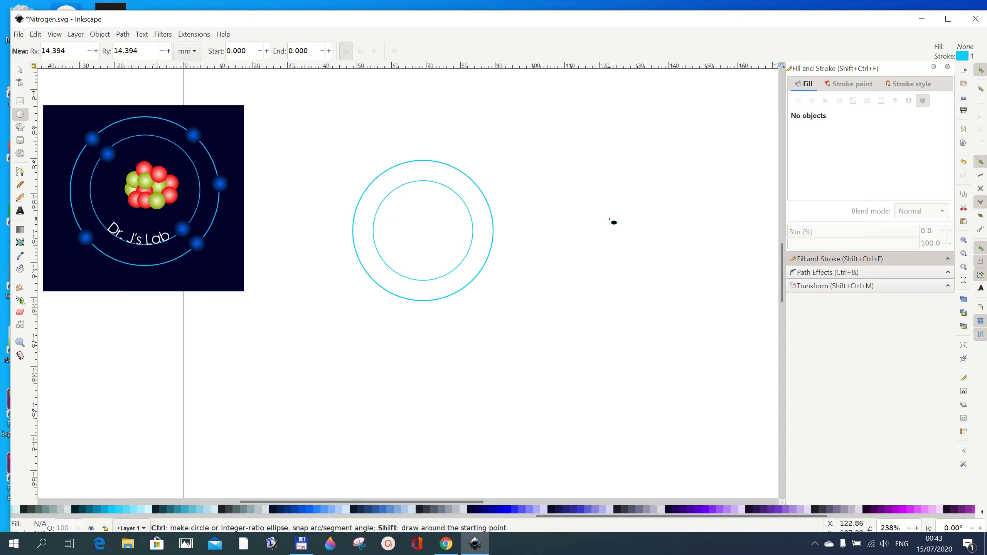
{"action": "left_click_drag", "start_coordinate": [613, 220], "coordinate": [637, 249]}
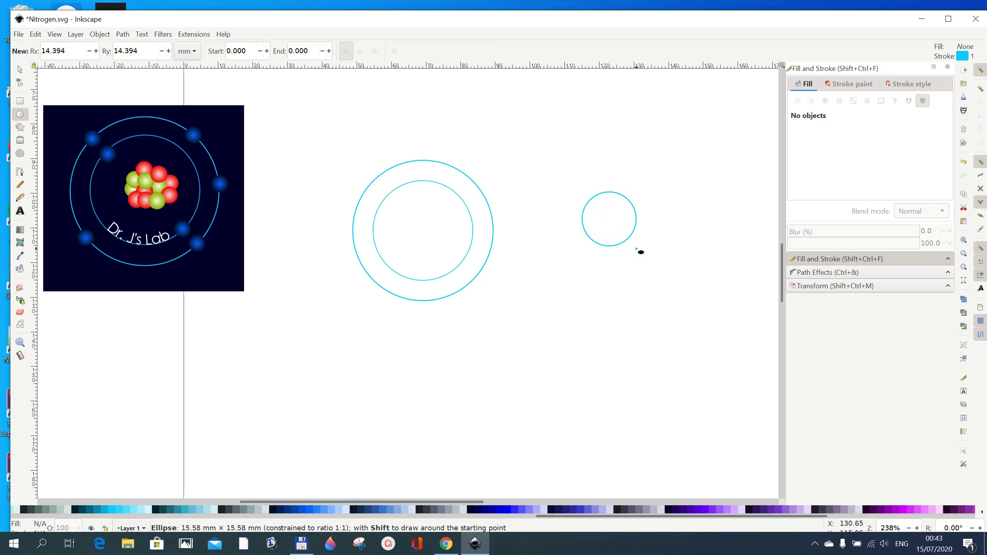
{"action": "left_click_drag", "start_coordinate": [637, 250], "coordinate": [638, 250]}
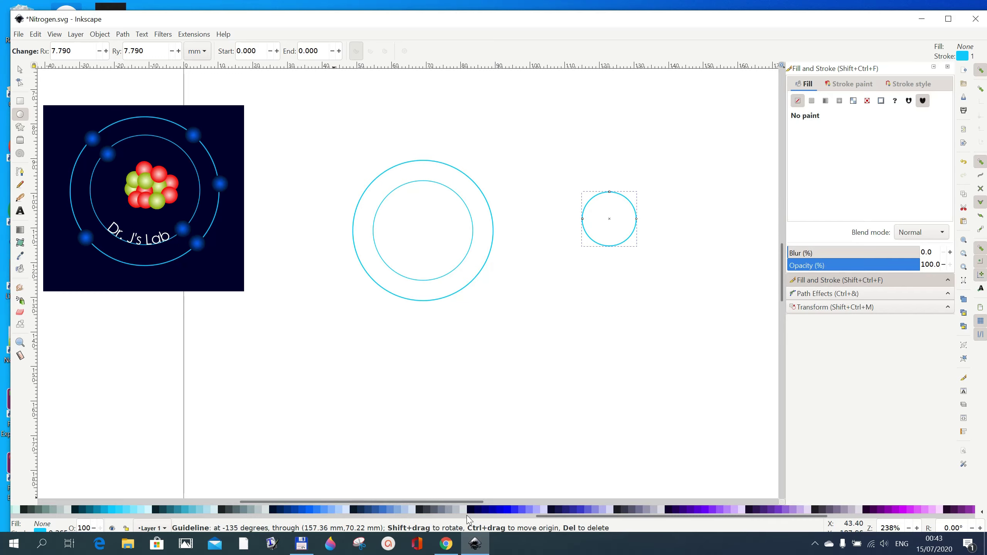
{"action": "left_click", "coordinate": [509, 510]}
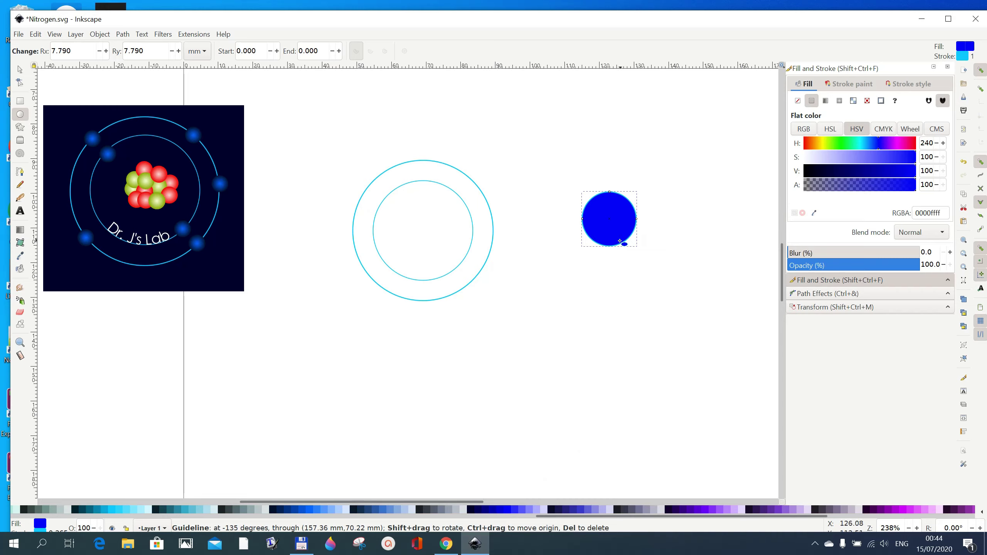
{"action": "left_click", "coordinate": [840, 85]}
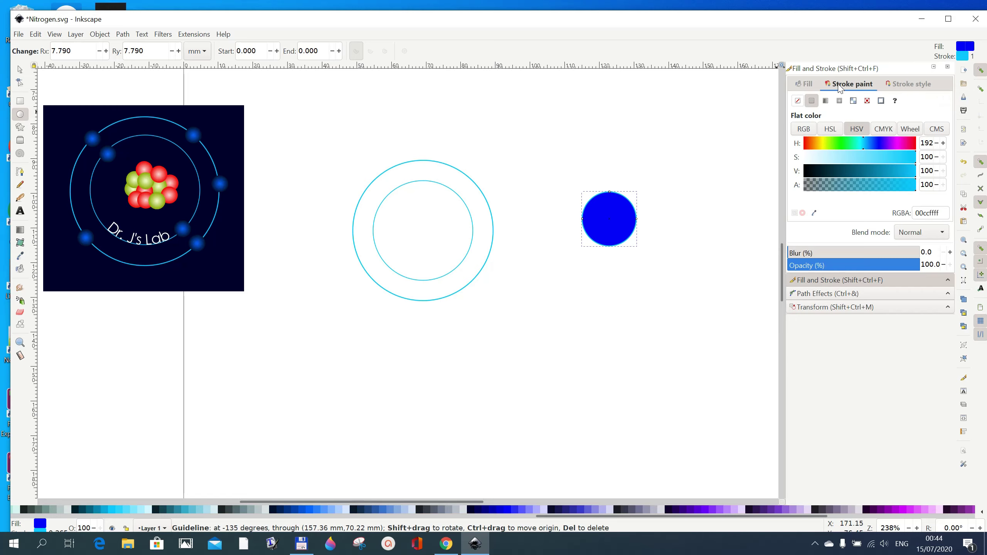
{"action": "left_click", "coordinate": [798, 103]}
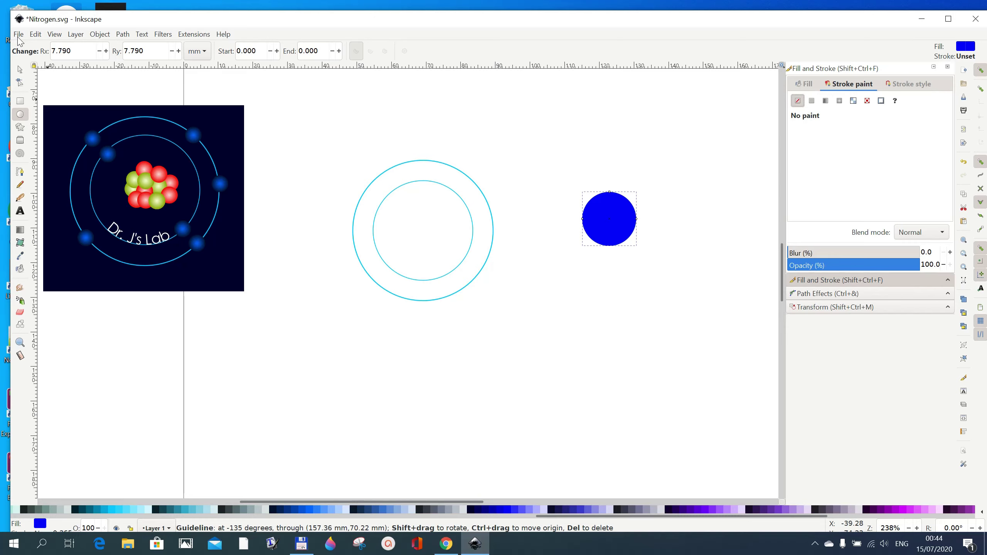
Duplicate the blue circle twice and place the copies below it in a vertical column.
{"action": "left_click", "coordinate": [19, 69]}
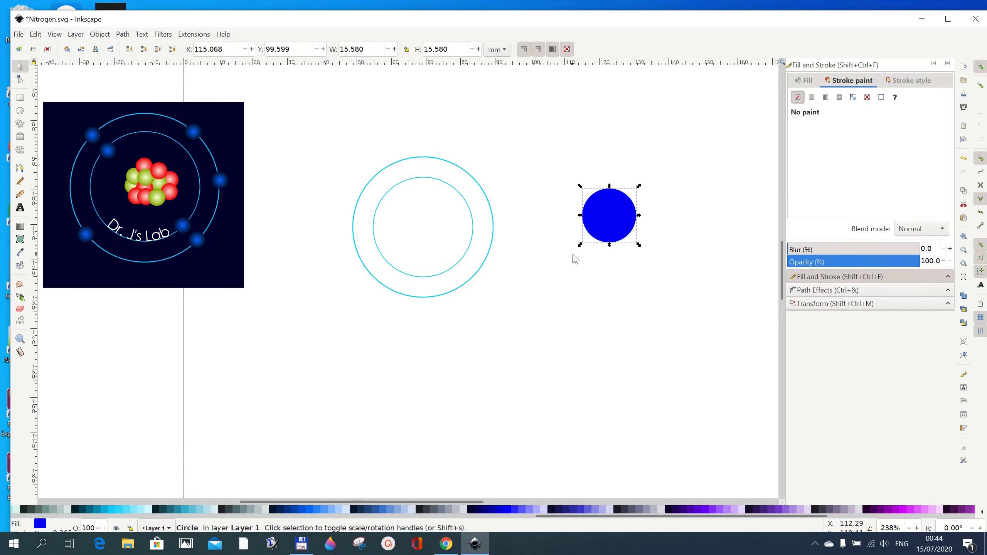
{"action": "right_click", "coordinate": [604, 219]}
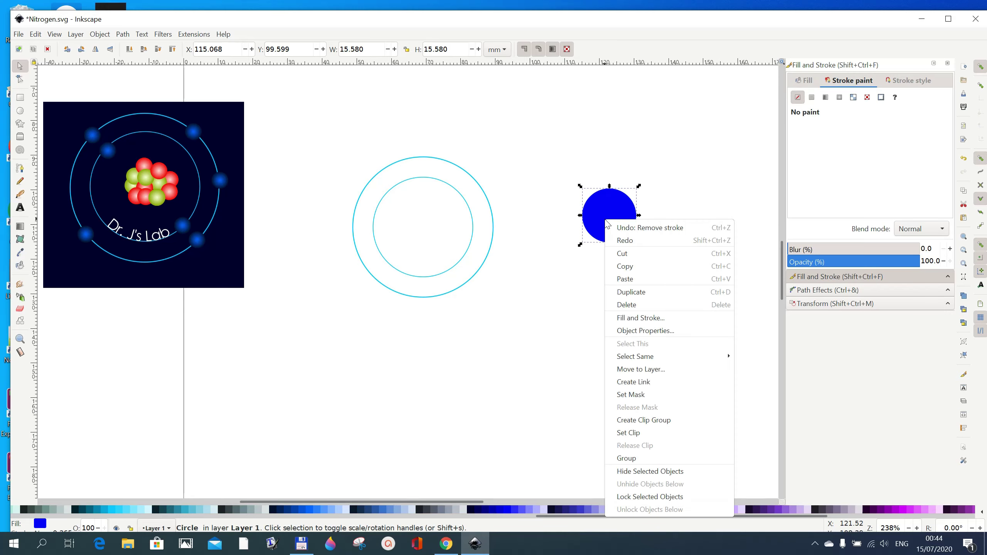
{"action": "left_click", "coordinate": [633, 294]}
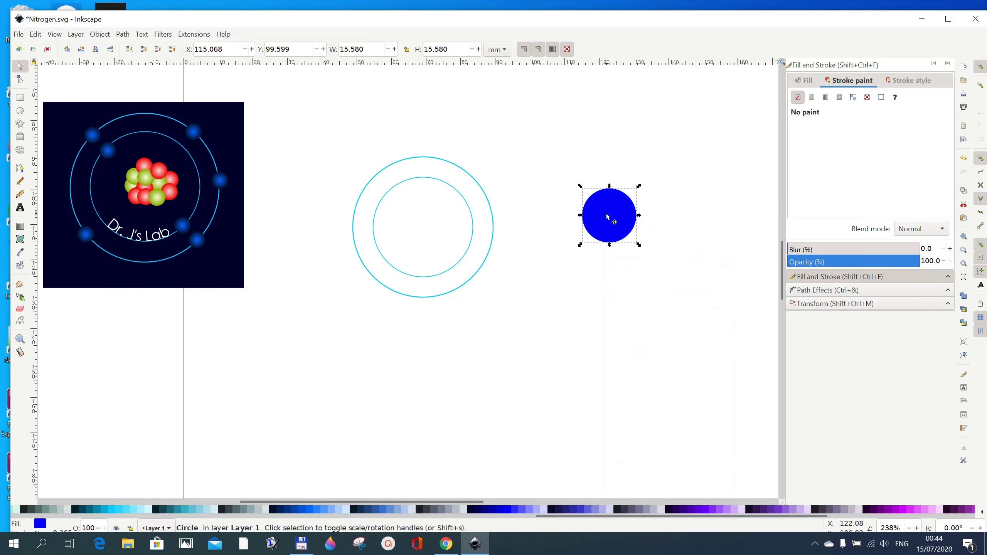
{"action": "left_click_drag", "start_coordinate": [606, 213], "coordinate": [617, 284]}
{"action": "right_click", "coordinate": [626, 324]}
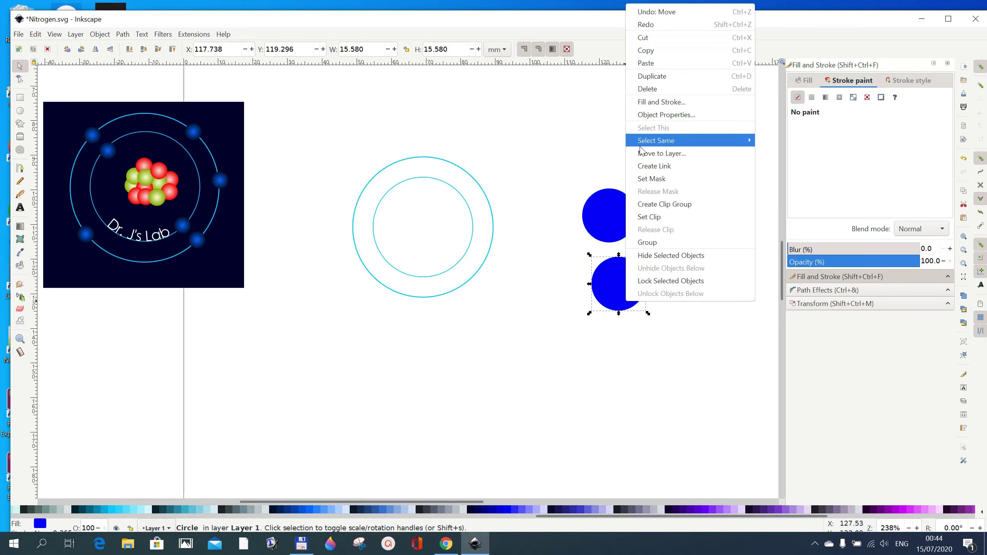
{"action": "left_click", "coordinate": [644, 77]}
{"action": "left_click_drag", "start_coordinate": [630, 284], "coordinate": [626, 366]}
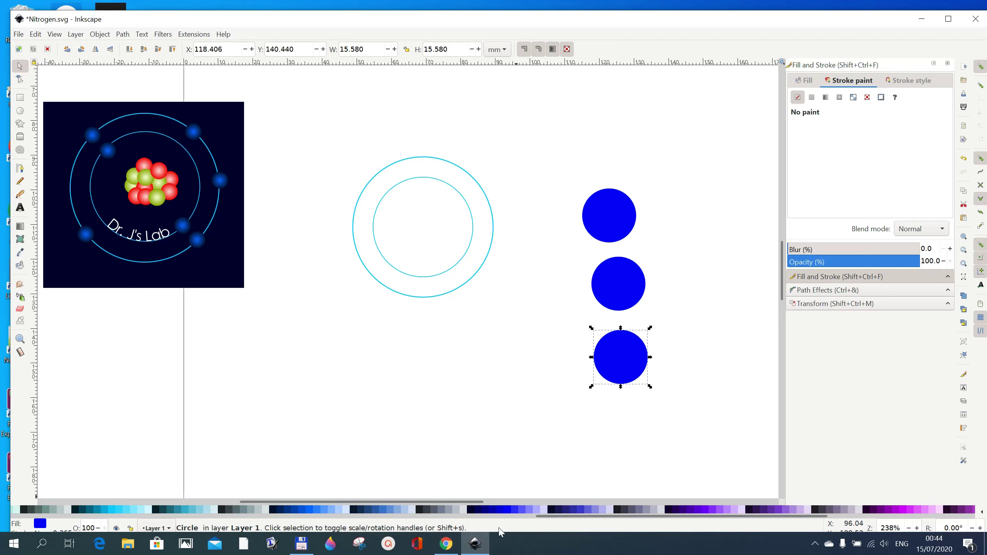
Give the lowest blue circle a radial gradient fill and set the gradient's outer stop to dark navy 00002B.
{"action": "left_click", "coordinate": [841, 98]}
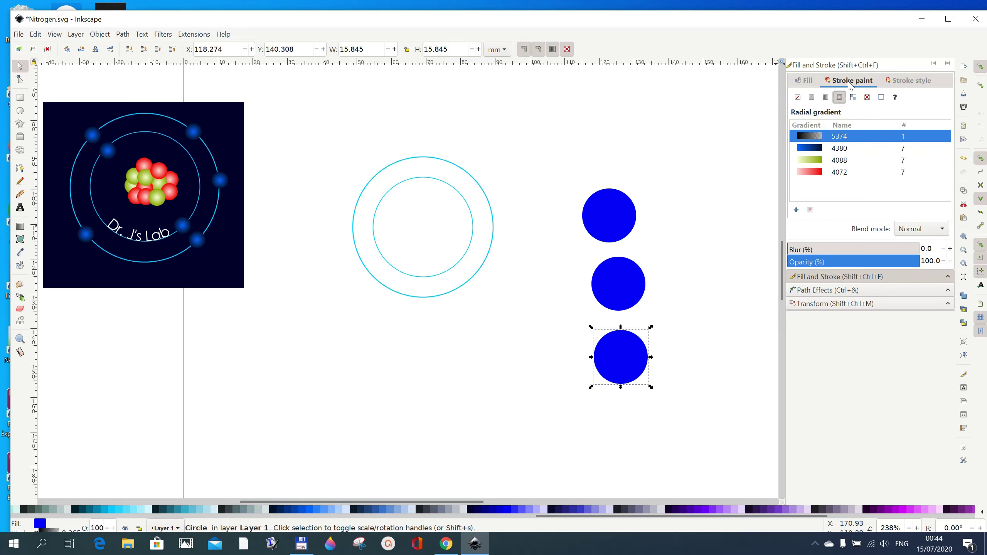
{"action": "left_click", "coordinate": [964, 159]}
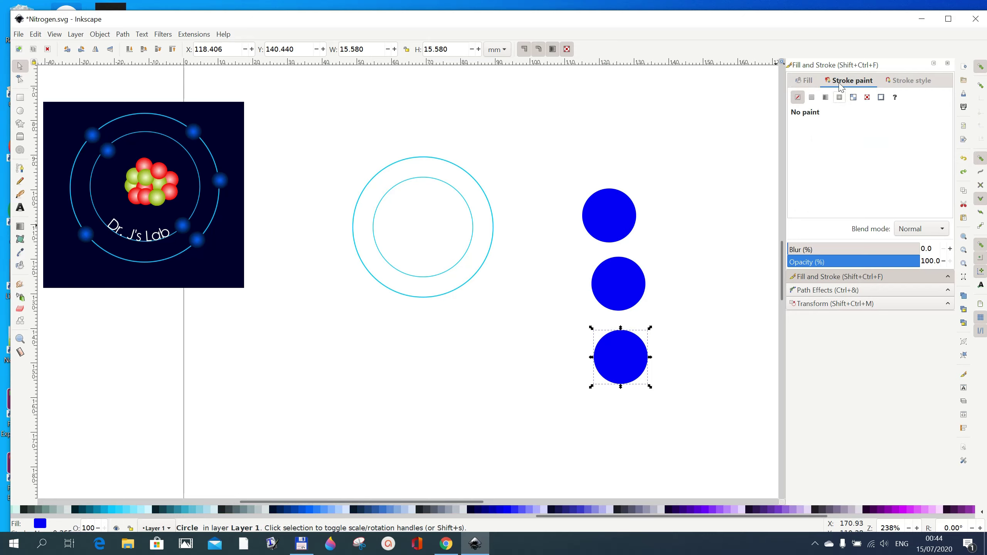
{"action": "left_click", "coordinate": [808, 81]}
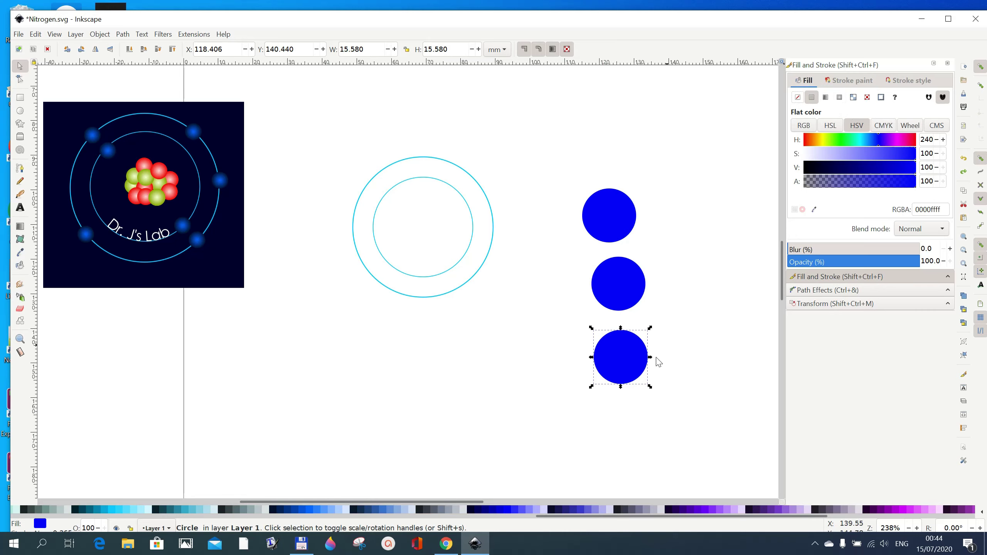
{"action": "left_click", "coordinate": [839, 98]}
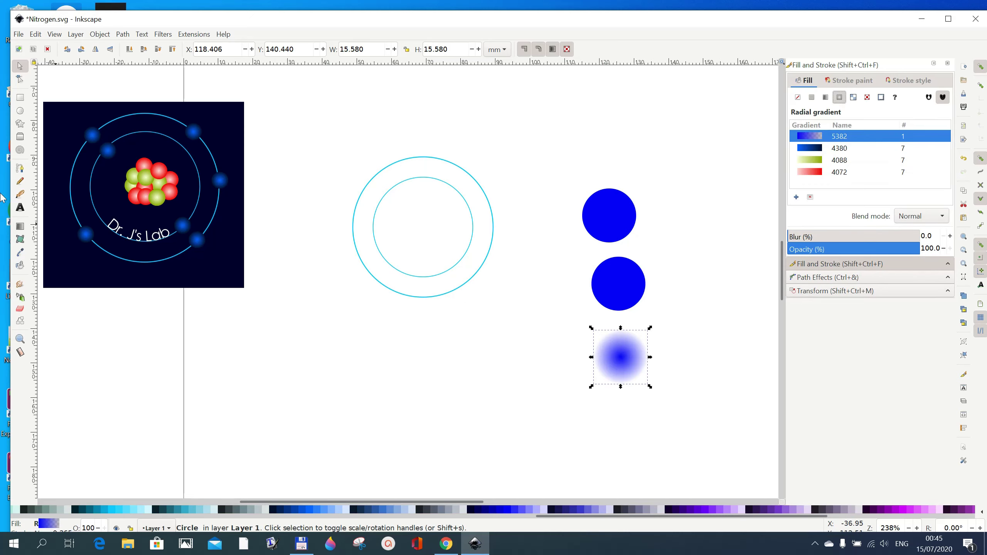
{"action": "left_click", "coordinate": [21, 229]}
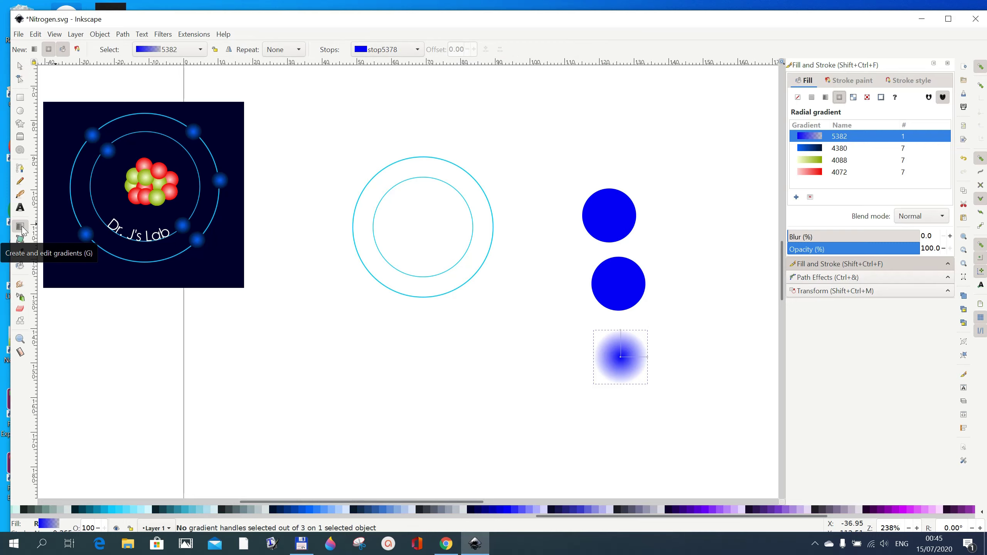
{"action": "left_click", "coordinate": [648, 359]}
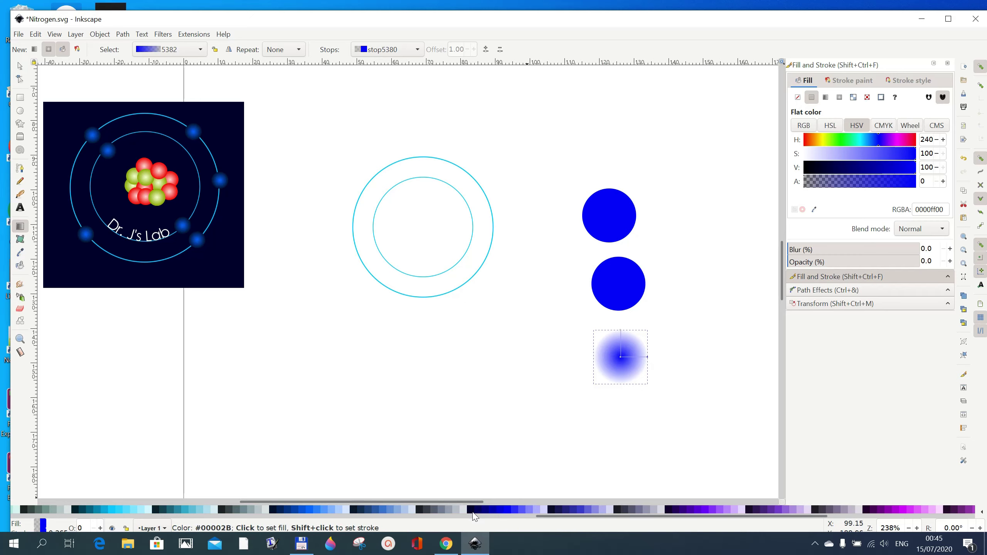
{"action": "left_click", "coordinate": [473, 512]}
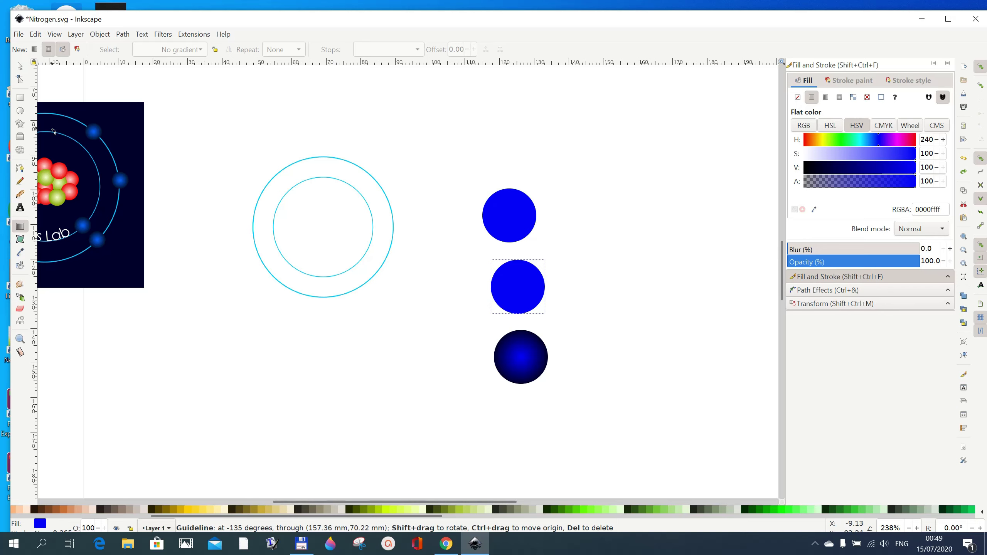
Fill the middle blue circle with yellow ffcc00 and convert the fill to a radial gradient.
{"action": "left_click", "coordinate": [20, 66]}
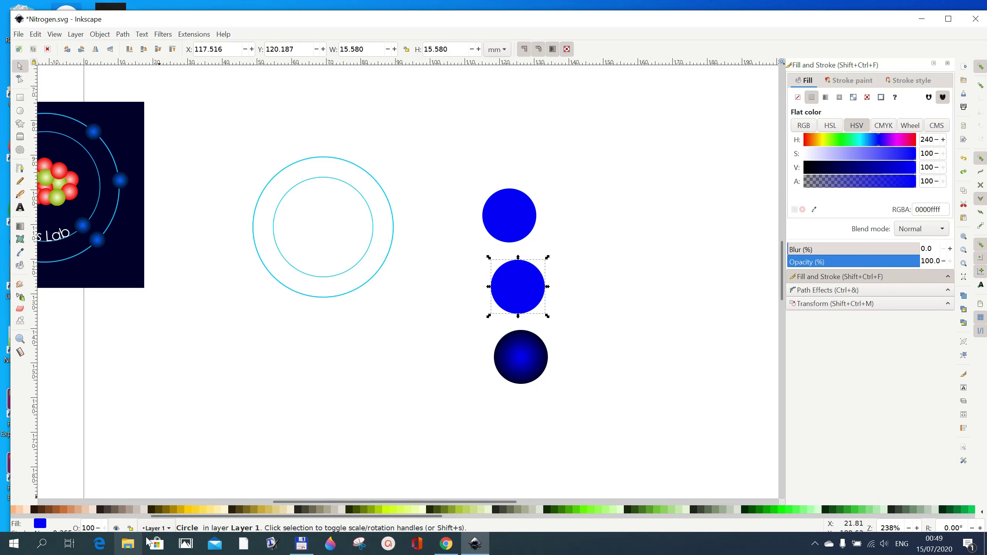
{"action": "left_click", "coordinate": [187, 511]}
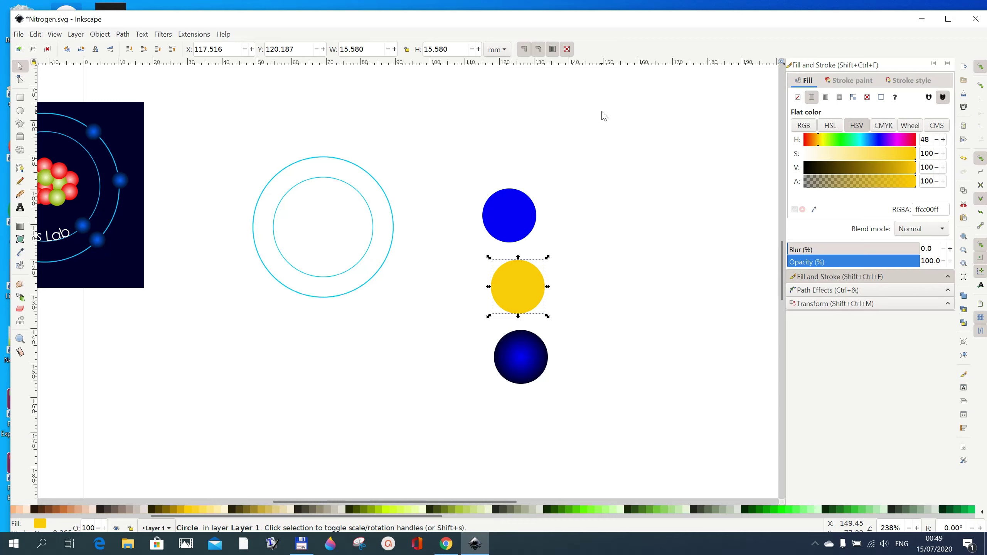
{"action": "left_click", "coordinate": [840, 98]}
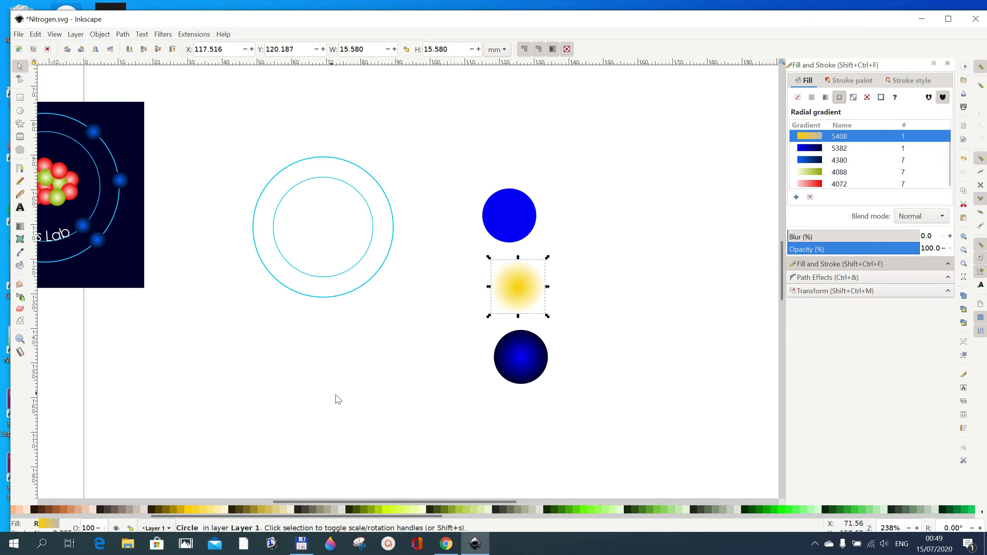
Set the middle circle's outer gradient stop to green 88AA00 and its centre stop to pale green eeffaa.
{"action": "left_click", "coordinate": [20, 230]}
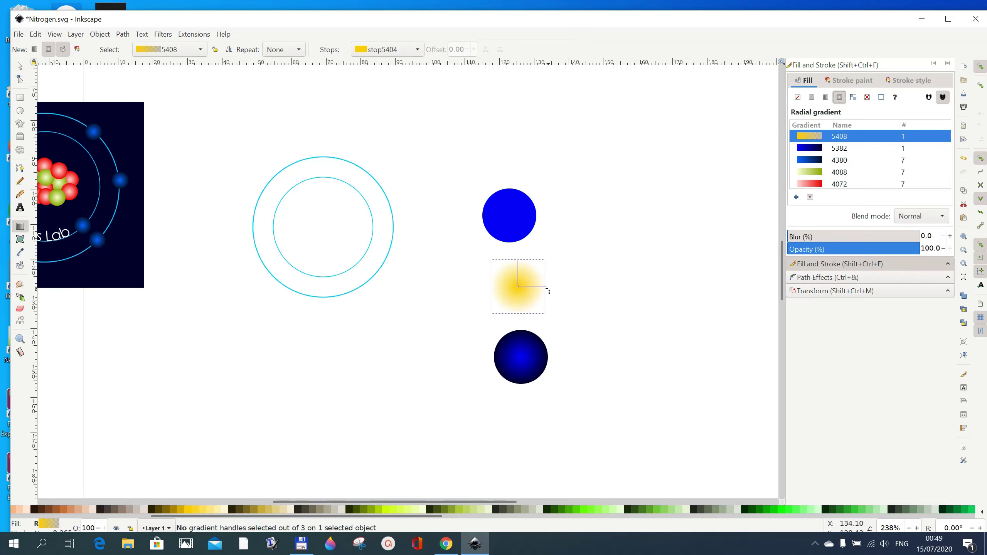
{"action": "left_click", "coordinate": [546, 288]}
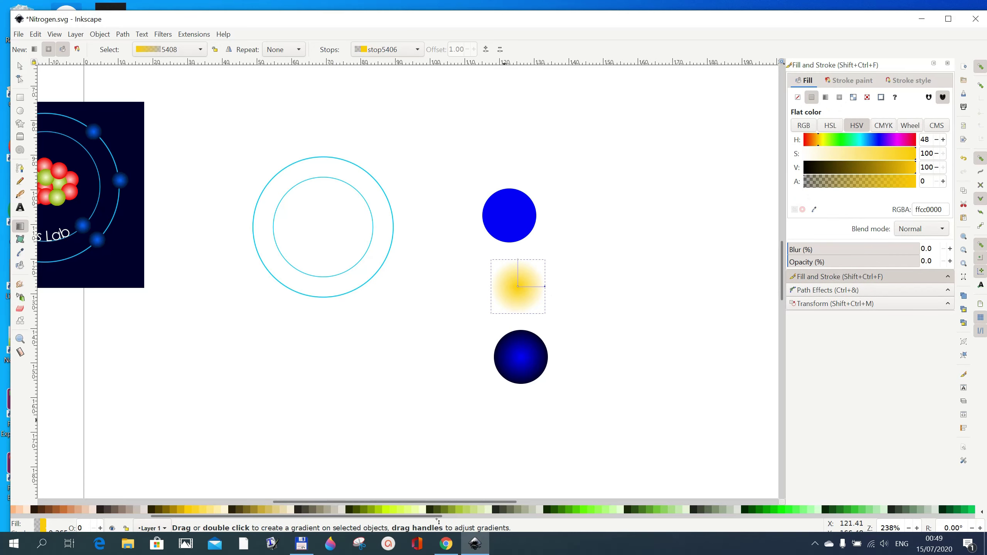
{"action": "left_click", "coordinate": [369, 510]}
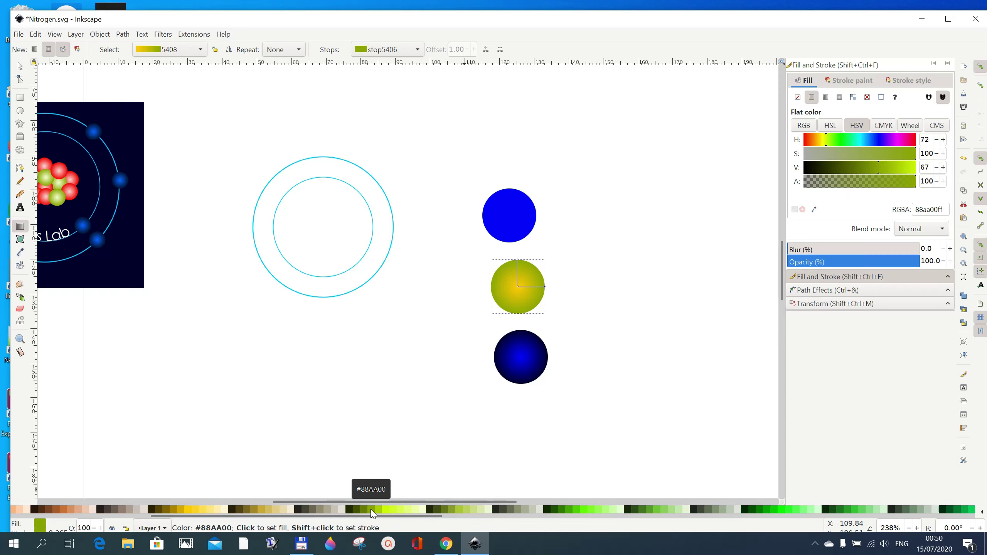
{"action": "left_click", "coordinate": [519, 288]}
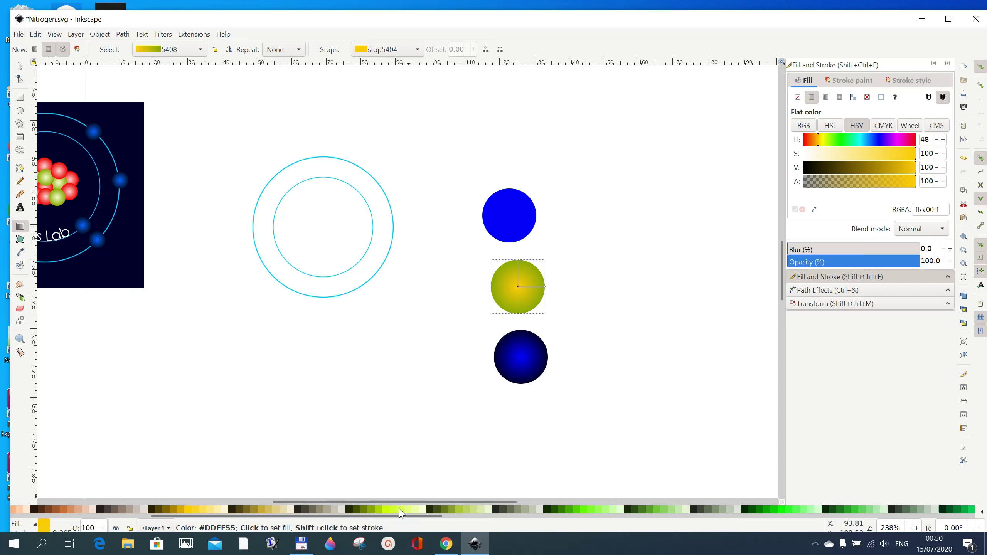
{"action": "left_click", "coordinate": [414, 509]}
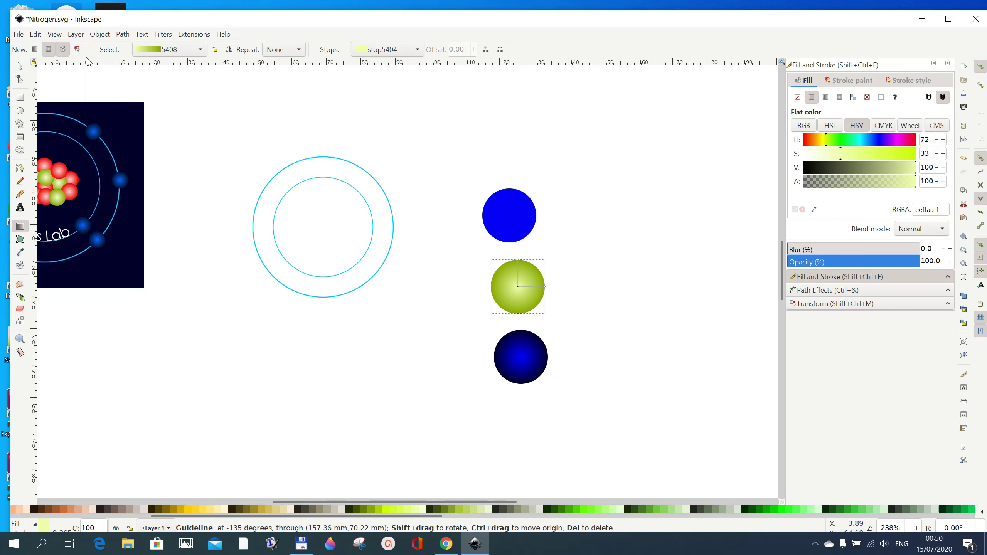
Fill the top blue circle with red ff0000 and convert the fill to a radial gradient.
{"action": "left_click", "coordinate": [15, 66]}
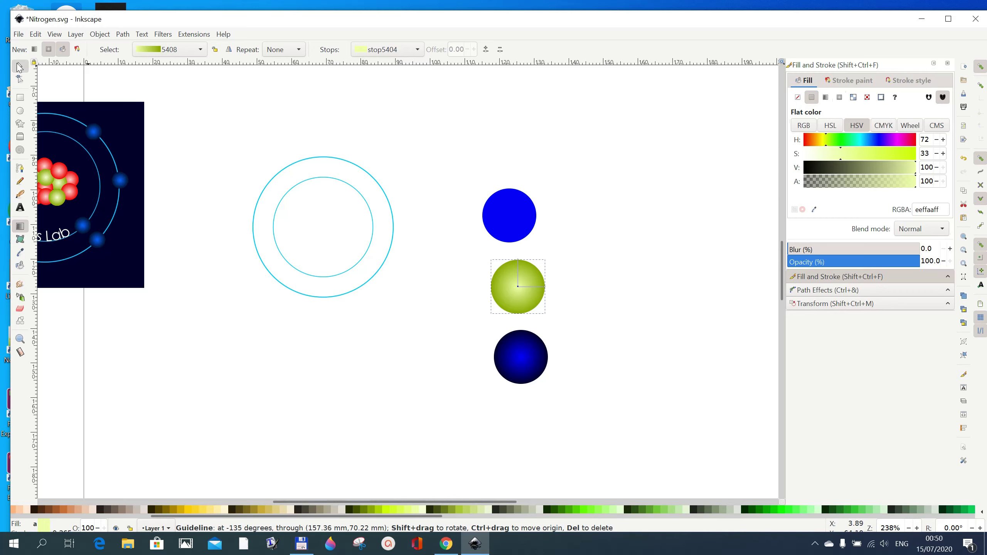
{"action": "left_click", "coordinate": [522, 236]}
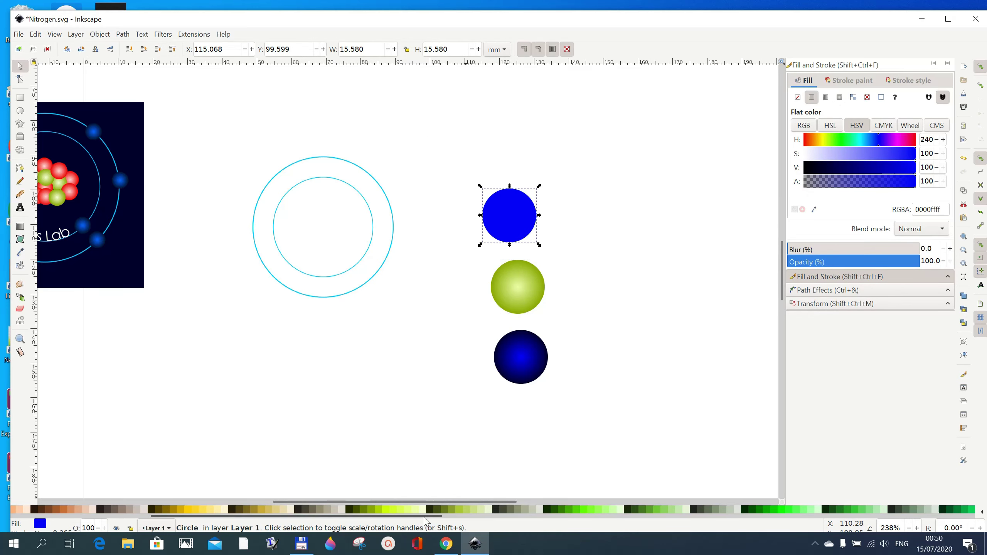
{"action": "left_click_drag", "start_coordinate": [424, 518], "coordinate": [300, 535]}
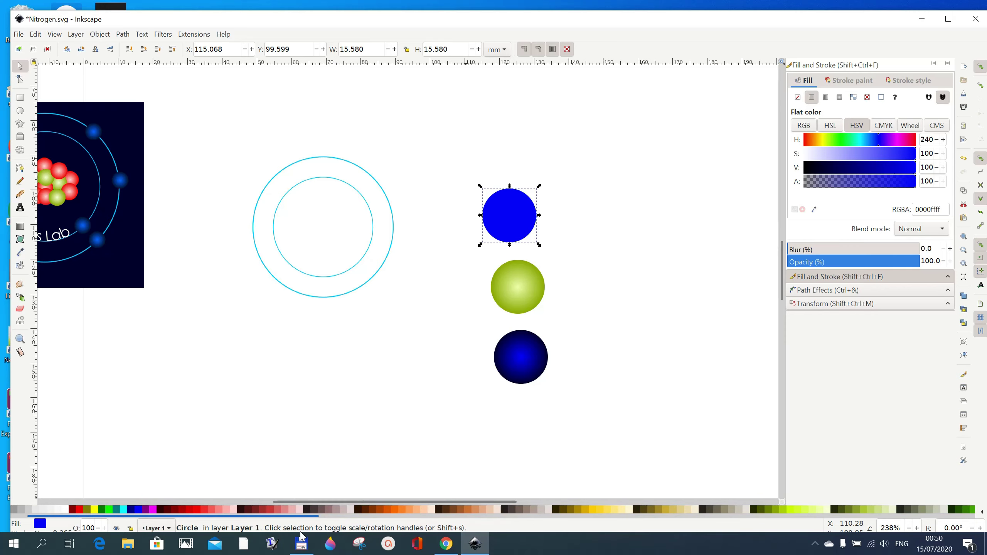
{"action": "left_click", "coordinate": [198, 512]}
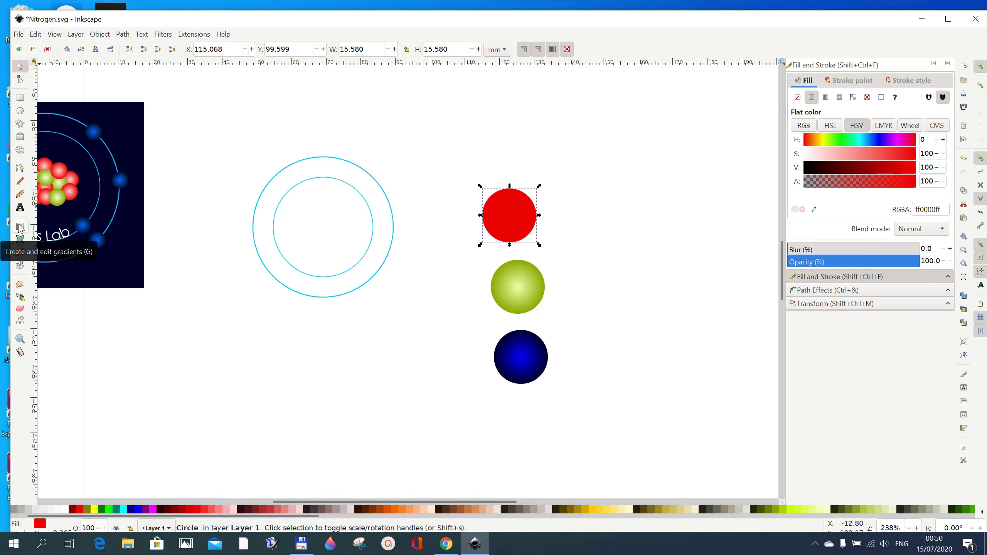
{"action": "left_click", "coordinate": [840, 99]}
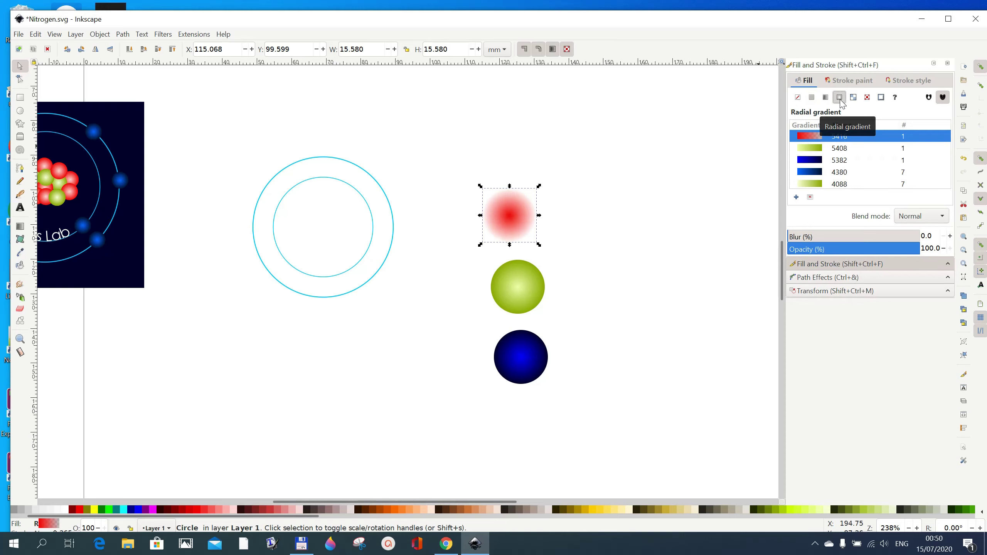
Set the top circle's outer gradient stop to opaque red ff0000 and its centre stop to pale pink ffd5d5, then deselect it.
{"action": "left_click", "coordinate": [19, 227]}
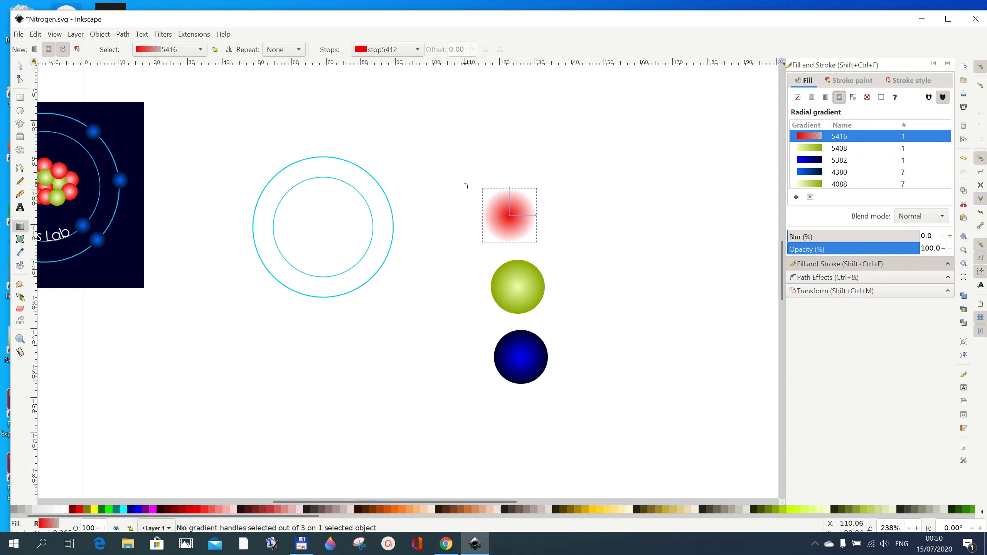
{"action": "left_click", "coordinate": [537, 217]}
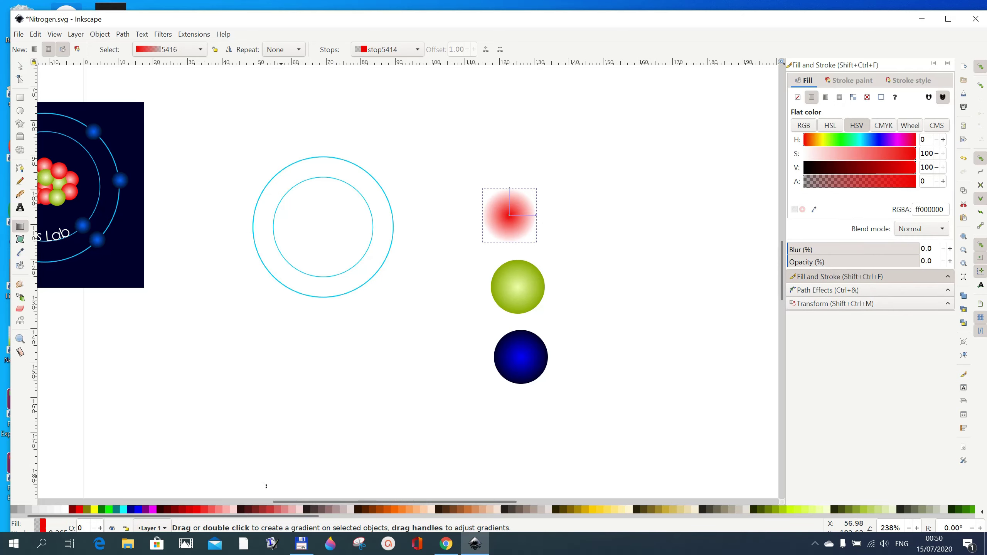
{"action": "left_click", "coordinate": [198, 514]}
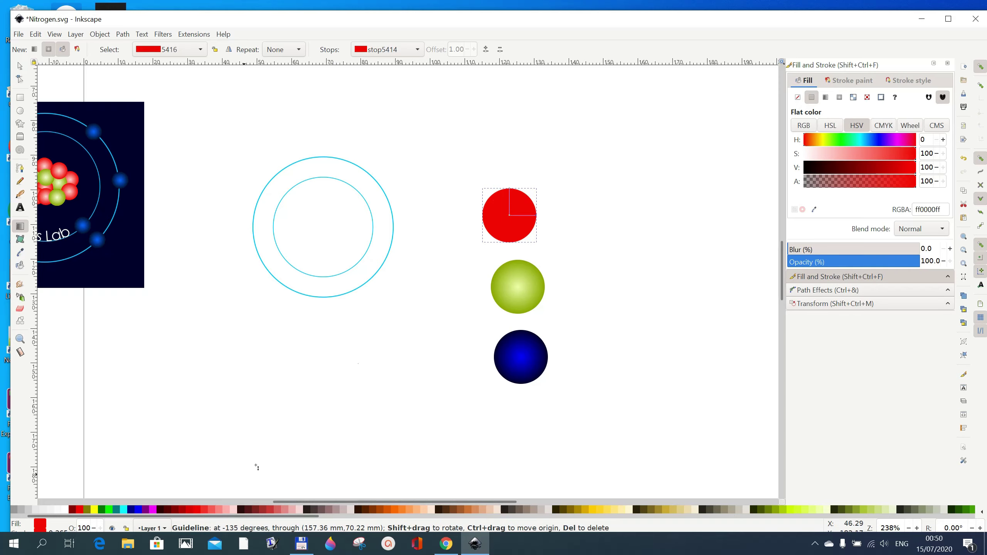
{"action": "left_click", "coordinate": [511, 216]}
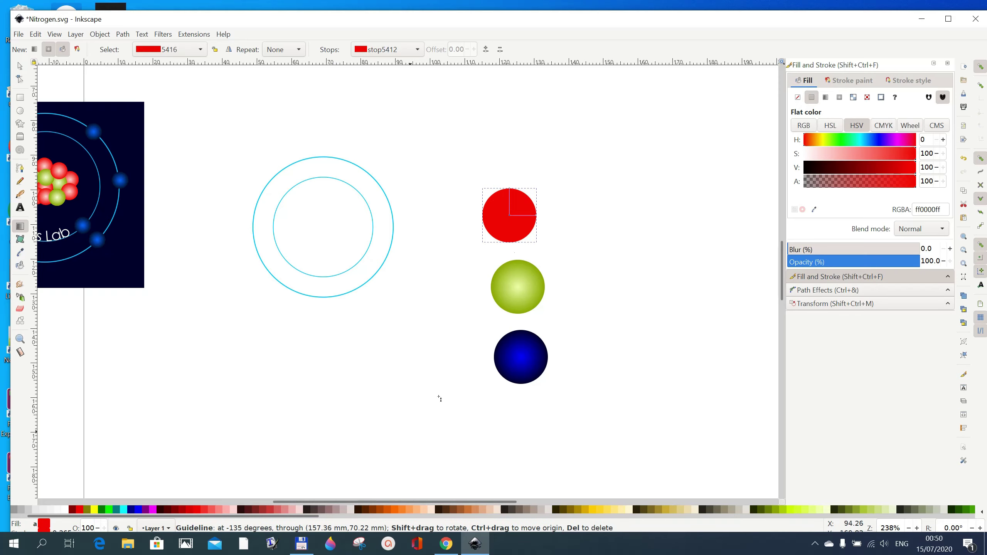
{"action": "left_click", "coordinate": [224, 511]}
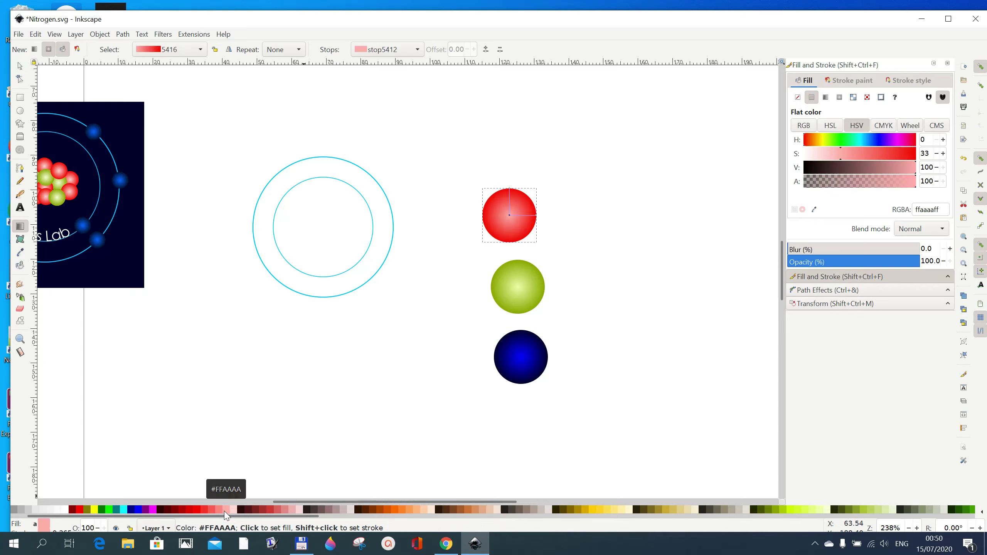
{"action": "left_click", "coordinate": [234, 511]}
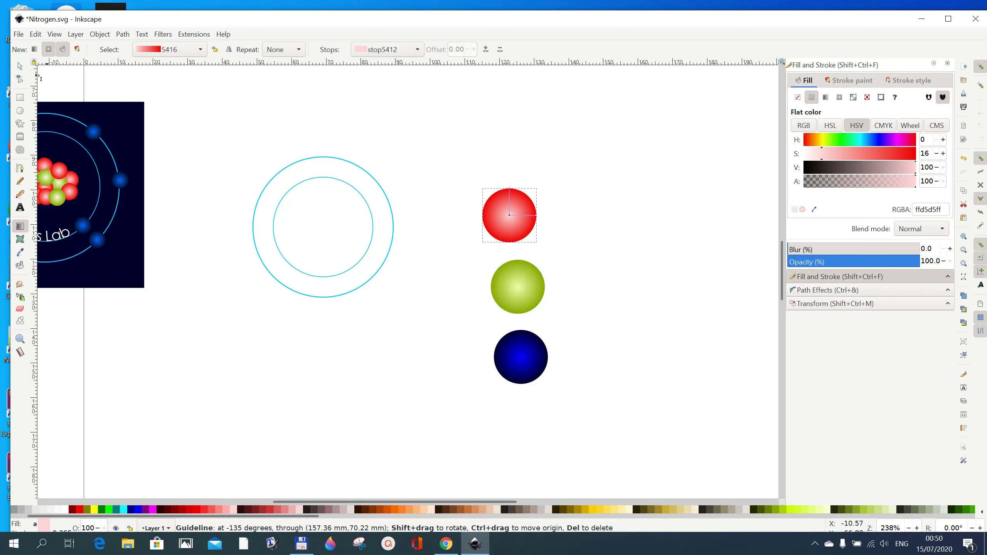
{"action": "left_click", "coordinate": [20, 67]}
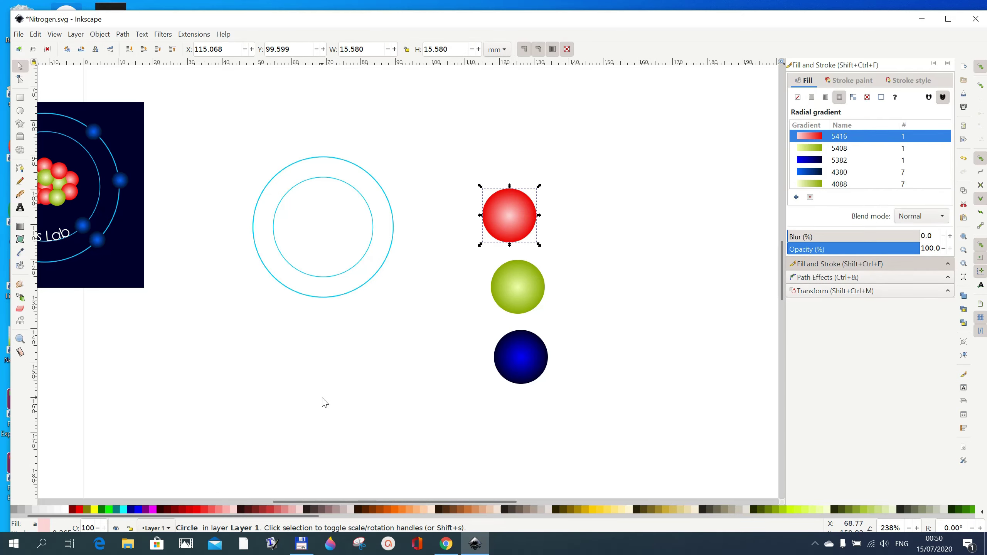
{"action": "key", "text": "Escape"}
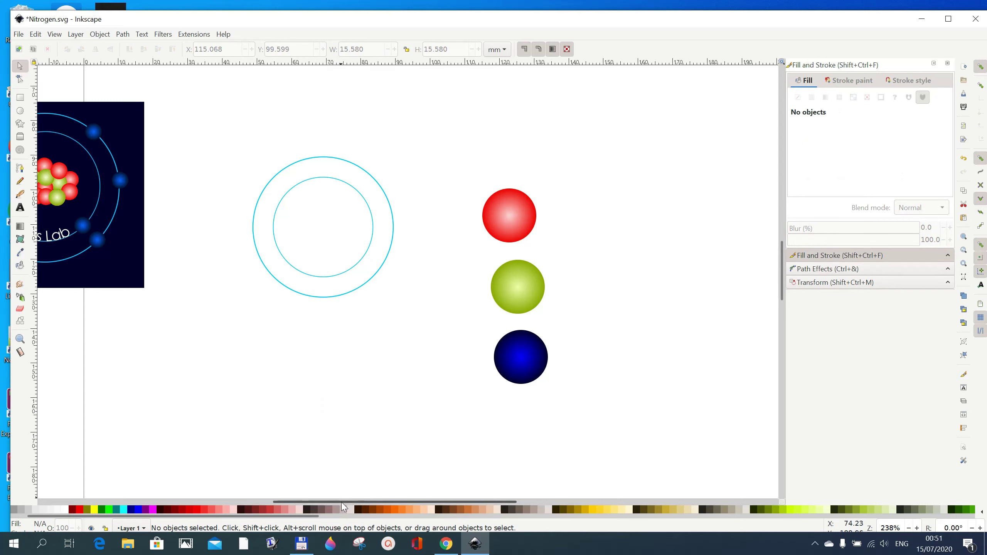
Scale the dark blue sphere uniformly about its centre down to about 4.9 mm wide.
{"action": "left_click_drag", "start_coordinate": [343, 503], "coordinate": [321, 502]}
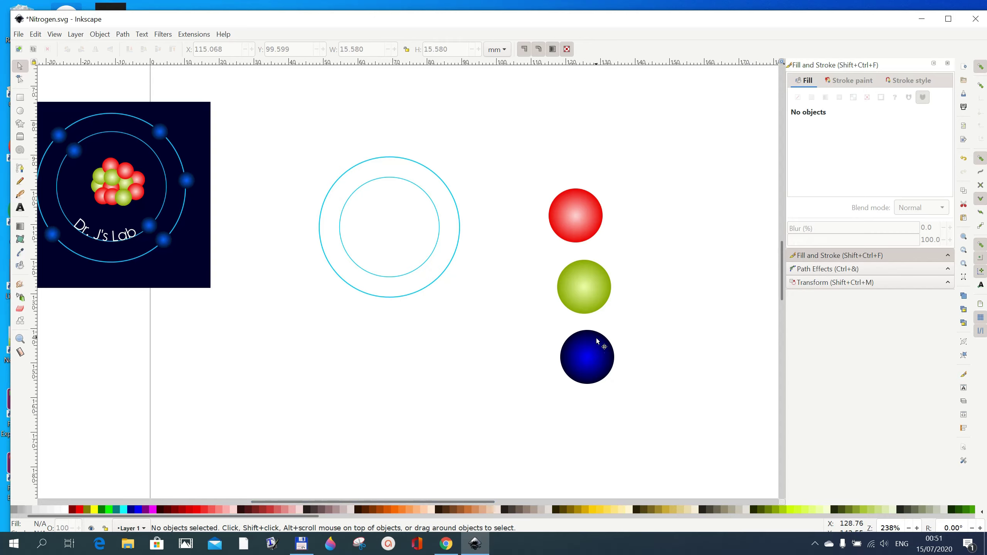
{"action": "left_click", "coordinate": [594, 362]}
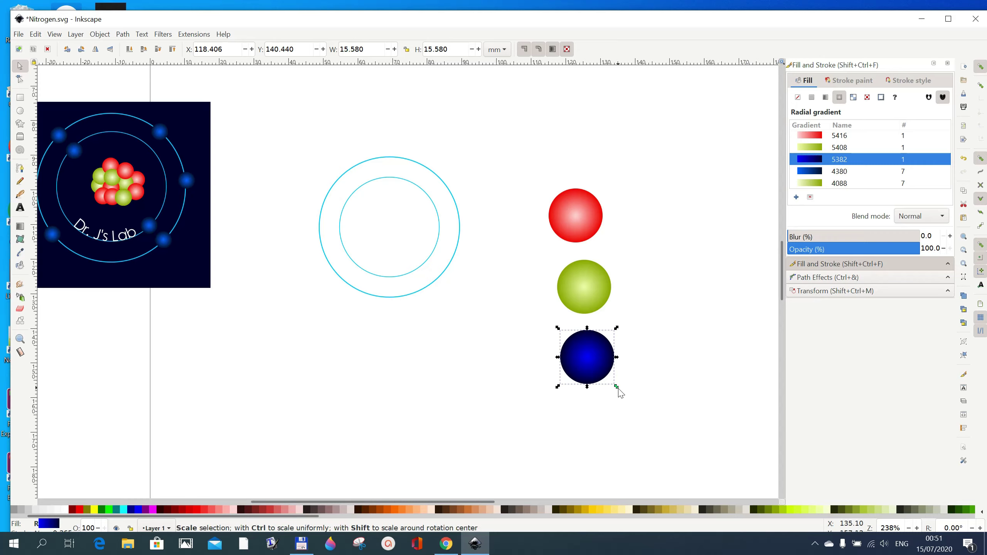
{"action": "left_click_drag", "start_coordinate": [616, 388], "coordinate": [601, 382]}
{"action": "left_click", "coordinate": [609, 413]}
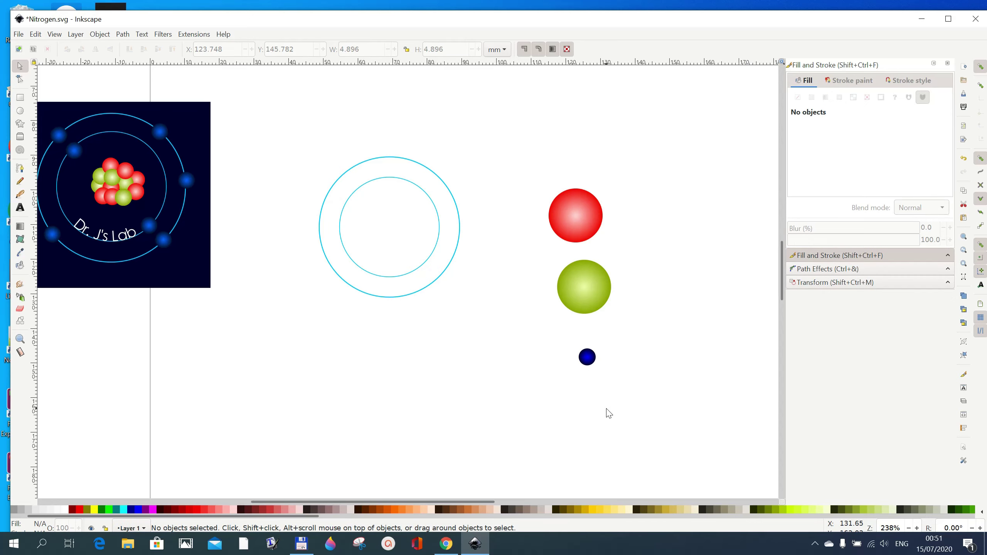
Copy the small dark blue sphere to the clipboard.
{"action": "left_click", "coordinate": [591, 364]}
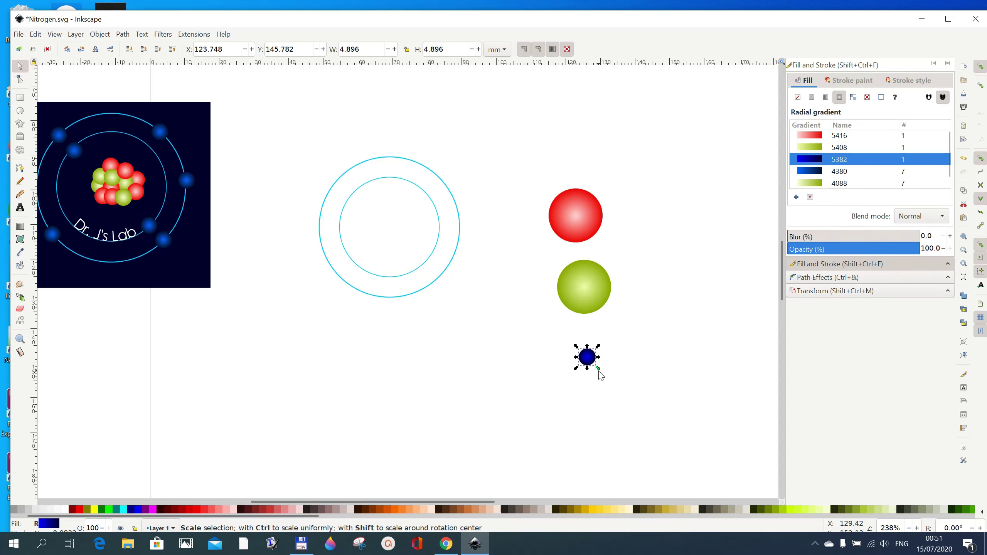
{"action": "right_click", "coordinate": [591, 365]}
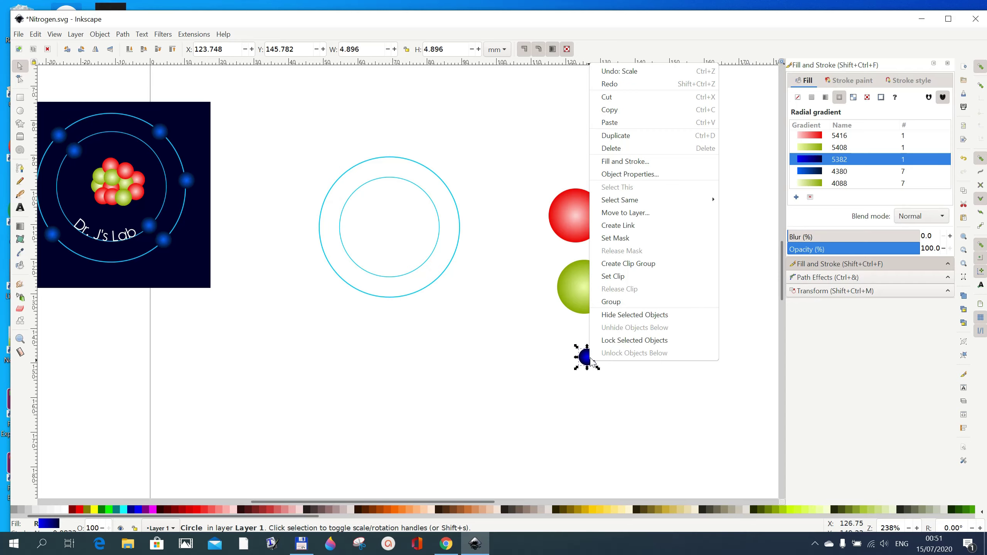
{"action": "left_click", "coordinate": [606, 110]}
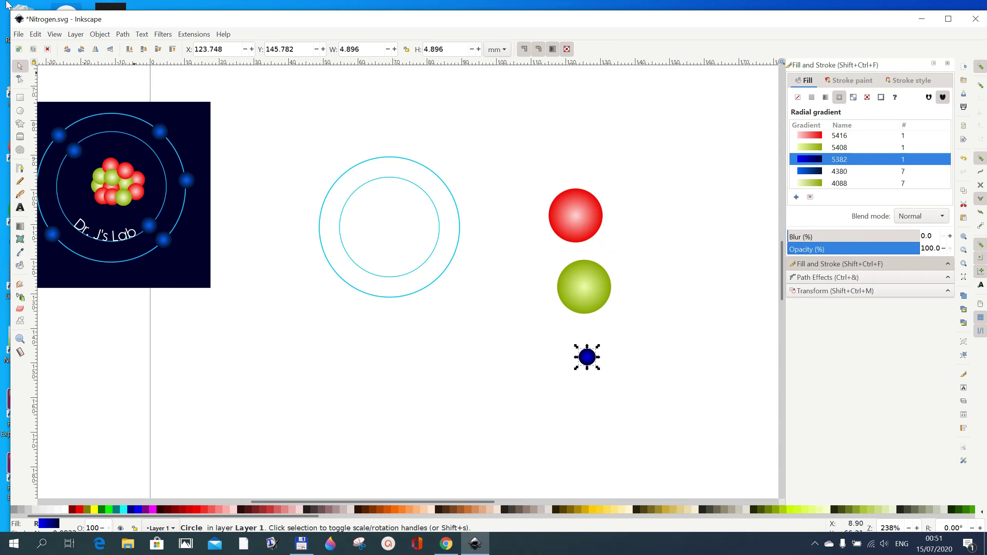
{"action": "left_click", "coordinate": [42, 35]}
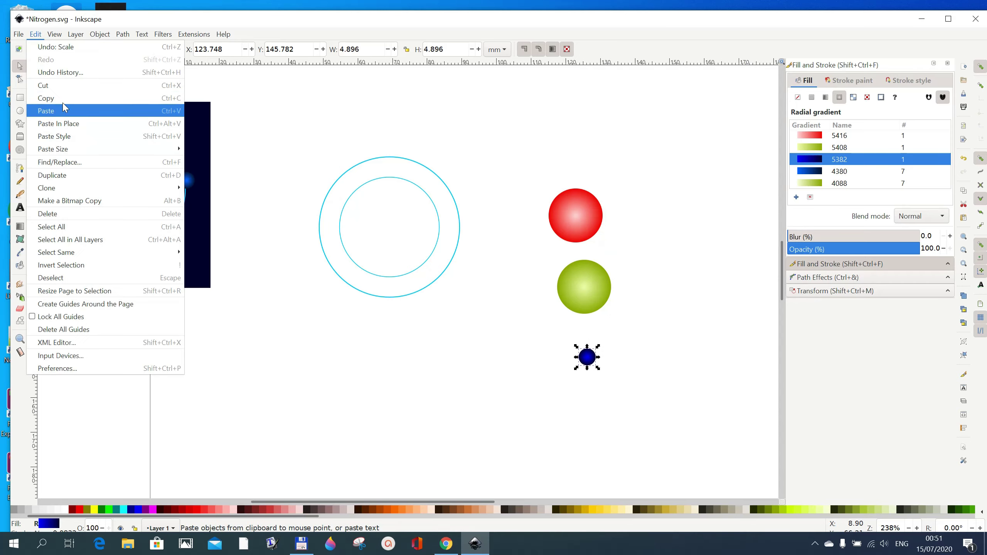
{"action": "left_click", "coordinate": [371, 367]}
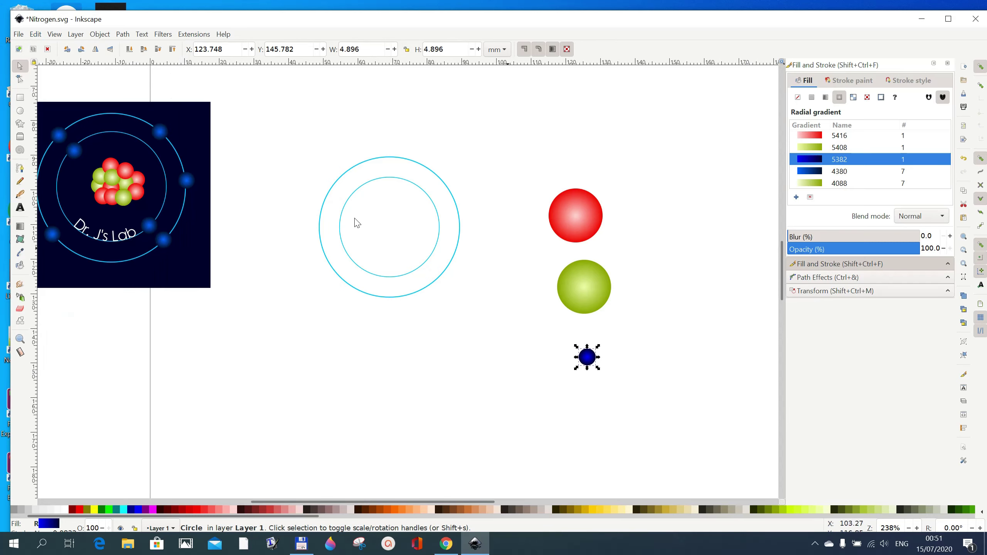
{"action": "left_click", "coordinate": [35, 35]}
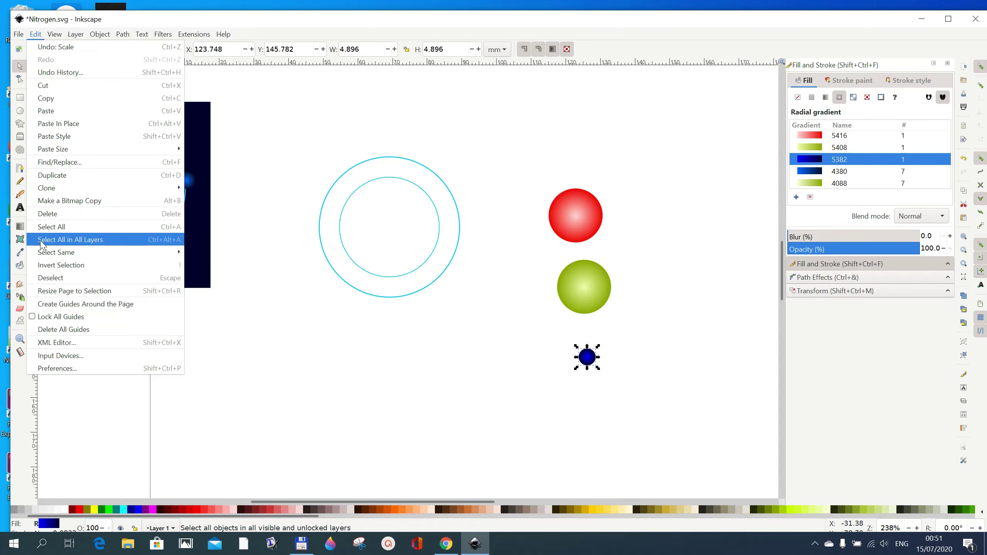
{"action": "mouse_move", "coordinate": [47, 154]}
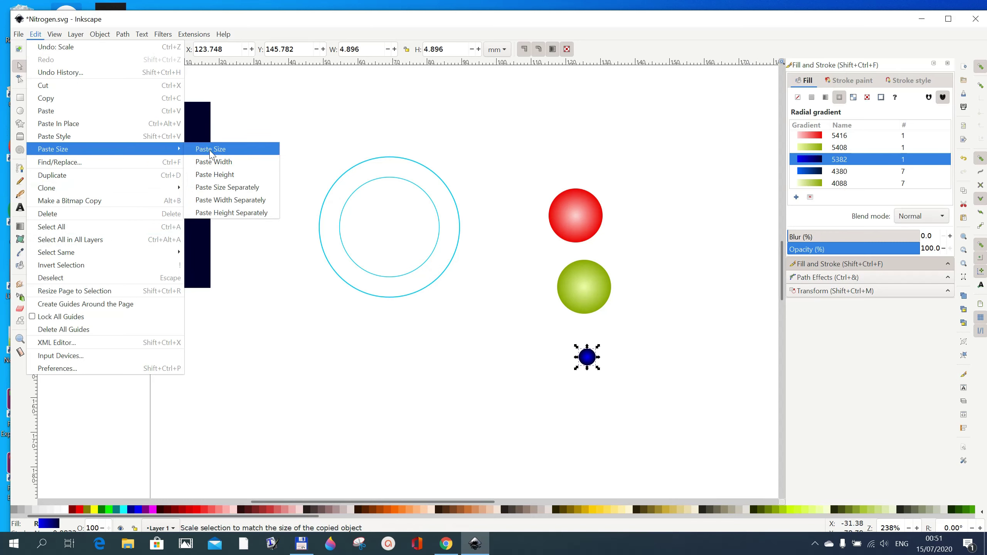
{"action": "left_click", "coordinate": [590, 304]}
Paste the copied blue sphere's size onto the green sphere.
{"action": "left_click", "coordinate": [581, 279]}
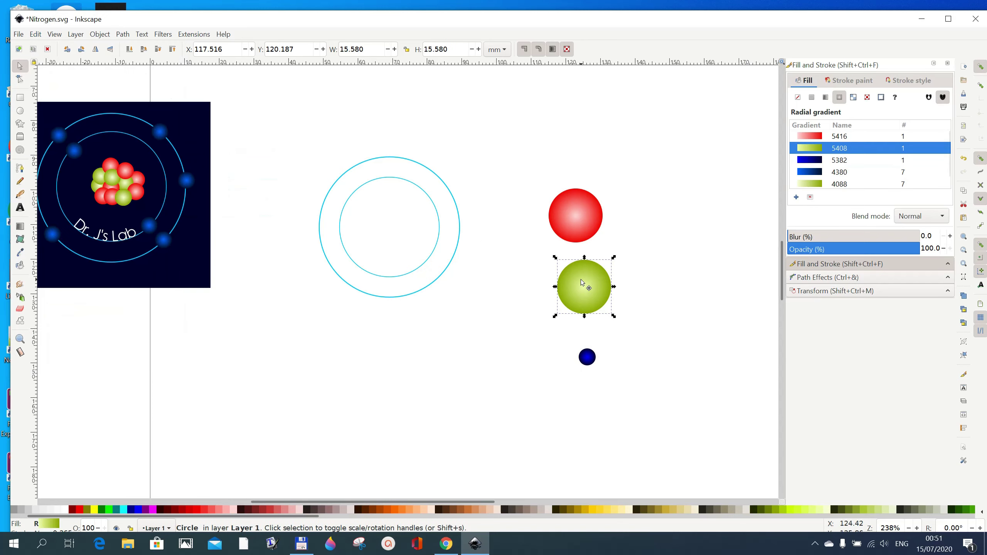
{"action": "left_click", "coordinate": [36, 34]}
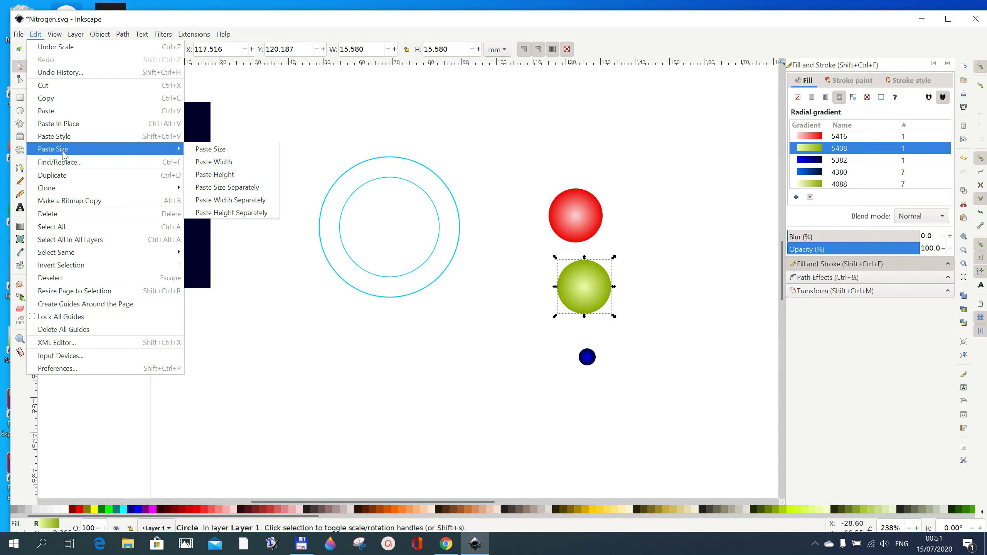
{"action": "left_click", "coordinate": [200, 149]}
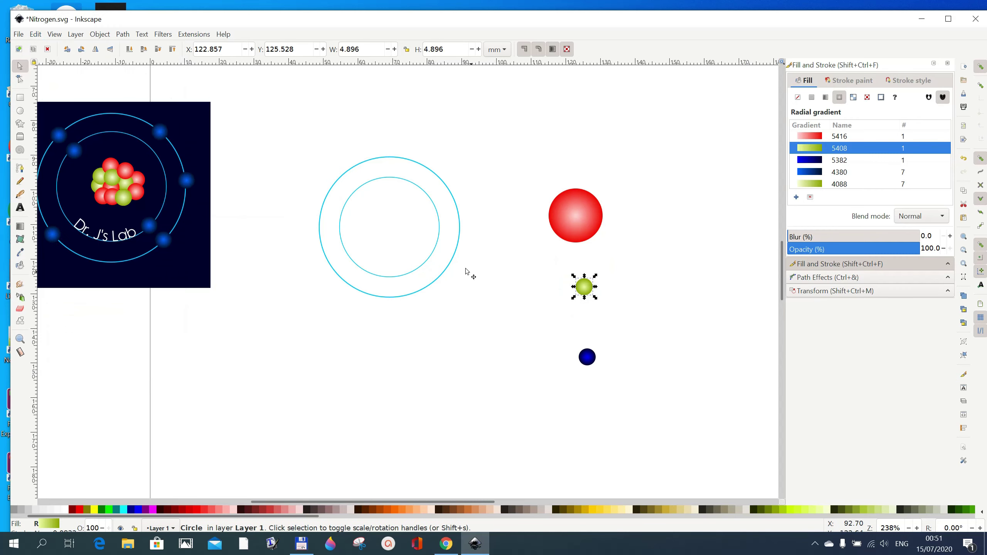
Paste the copied blue sphere's size onto the large red sphere, then deselect it.
{"action": "left_click", "coordinate": [562, 215]}
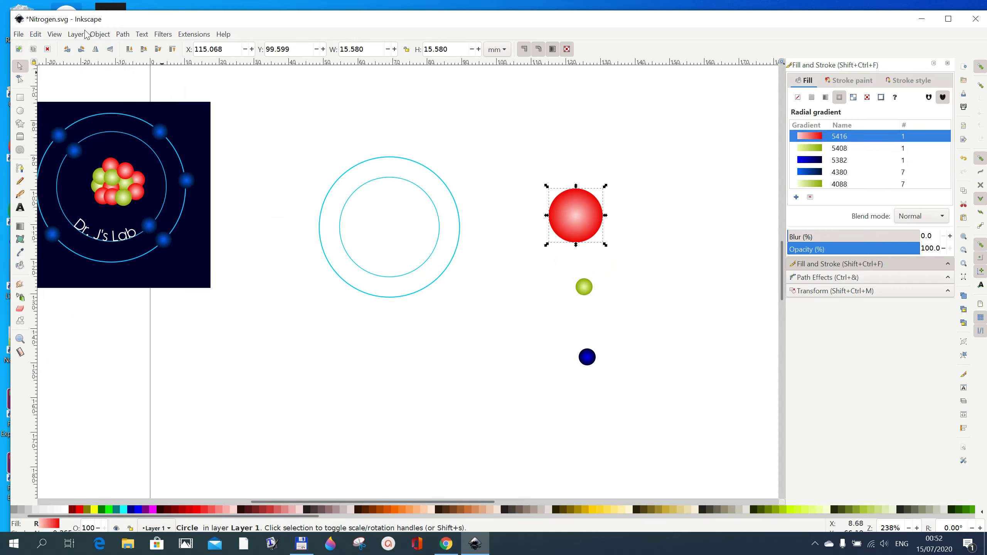
{"action": "left_click", "coordinate": [35, 34]}
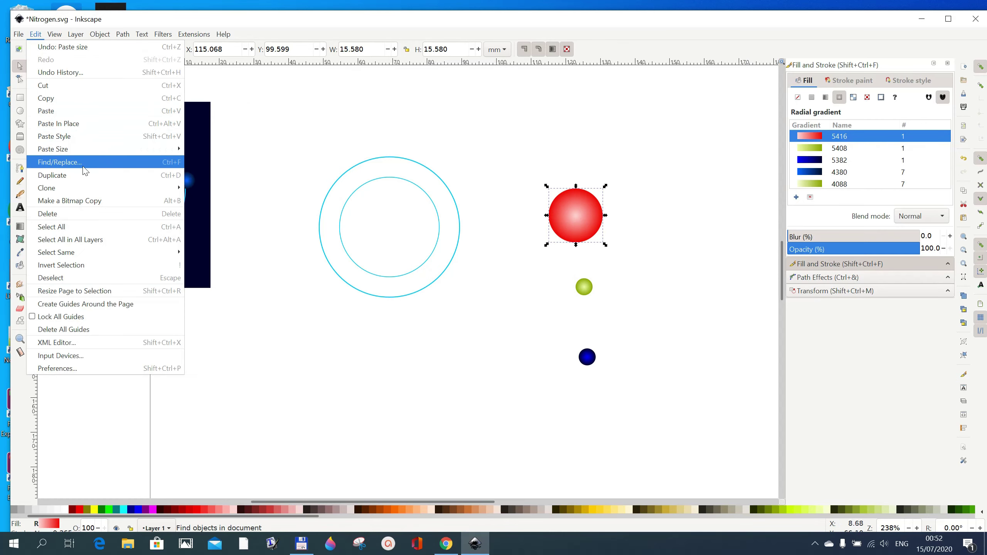
{"action": "mouse_move", "coordinate": [148, 153]}
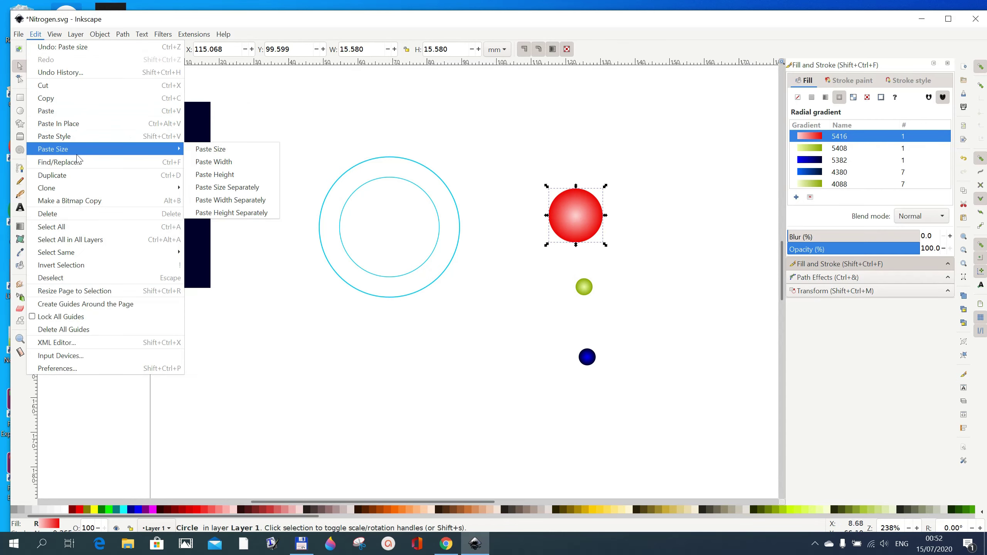
{"action": "left_click", "coordinate": [211, 150]}
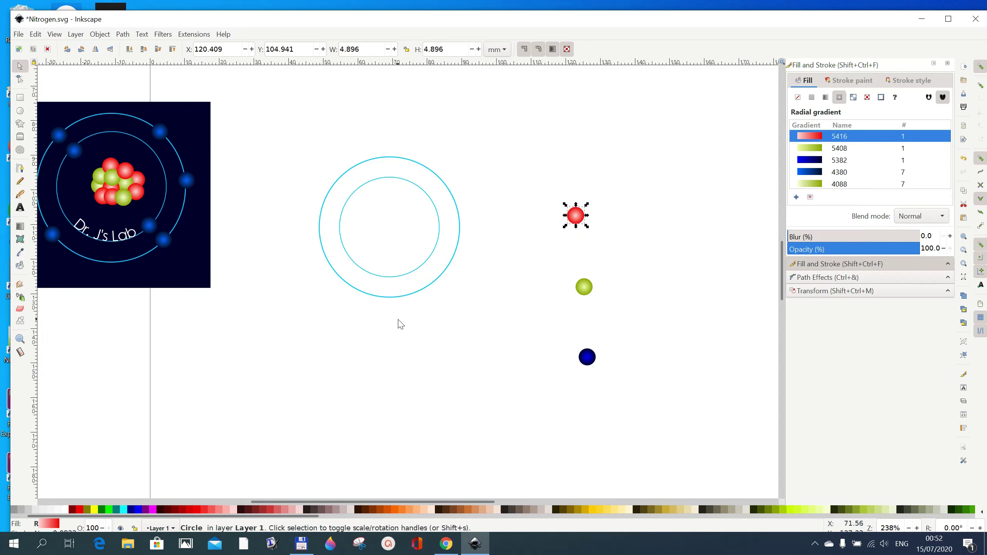
{"action": "left_click", "coordinate": [400, 324]}
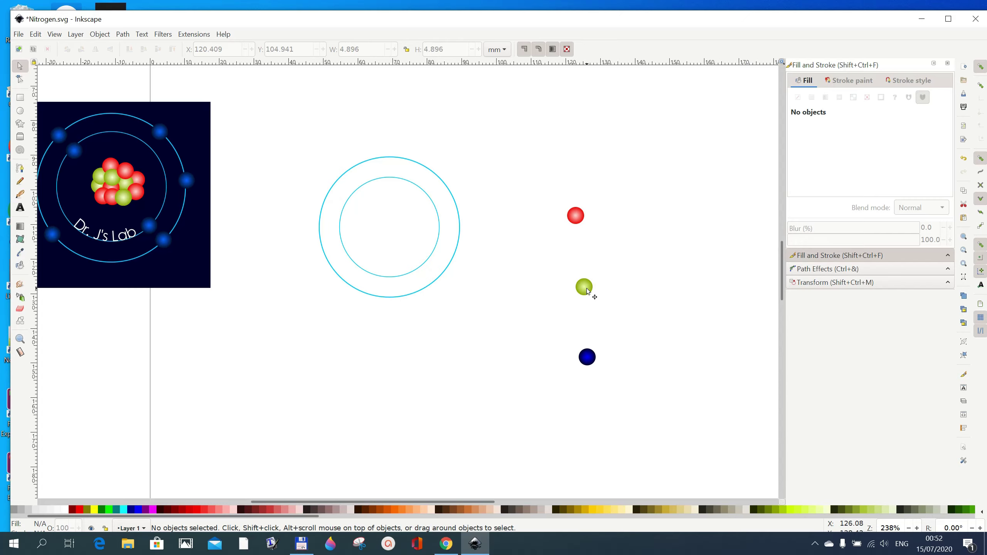
Open the tiled clones settings for the dark blue sphere and reset them.
{"action": "left_click", "coordinate": [591, 362]}
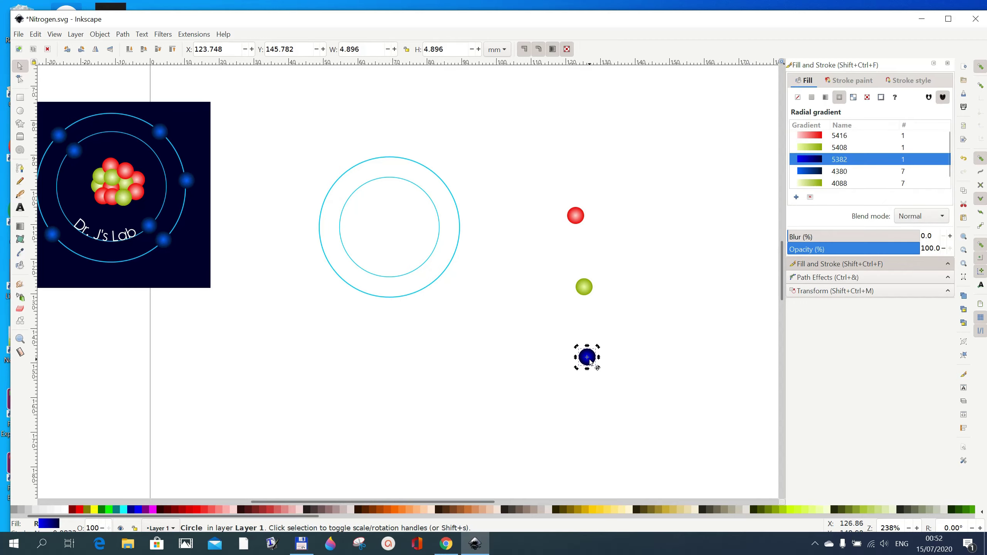
{"action": "left_click", "coordinate": [591, 363]}
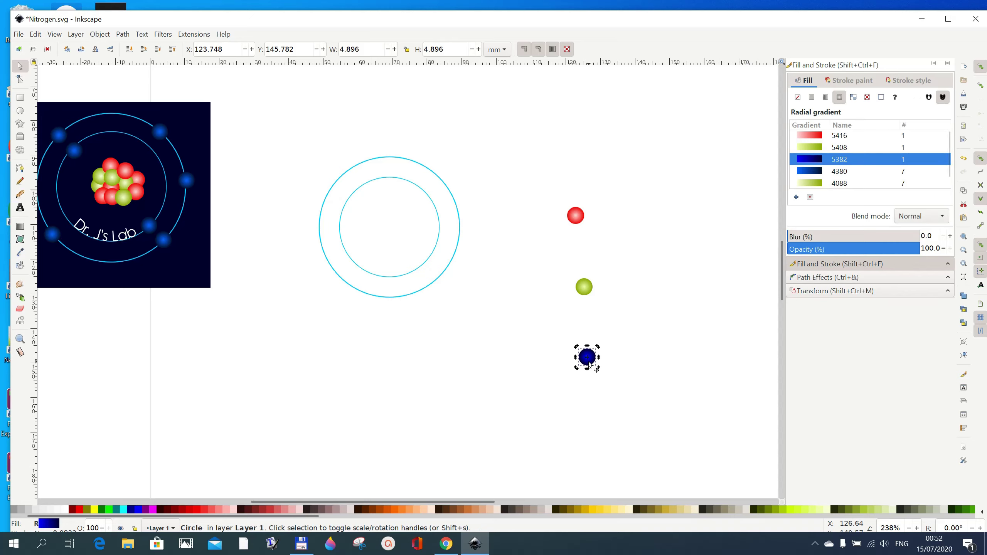
{"action": "left_click", "coordinate": [36, 35]}
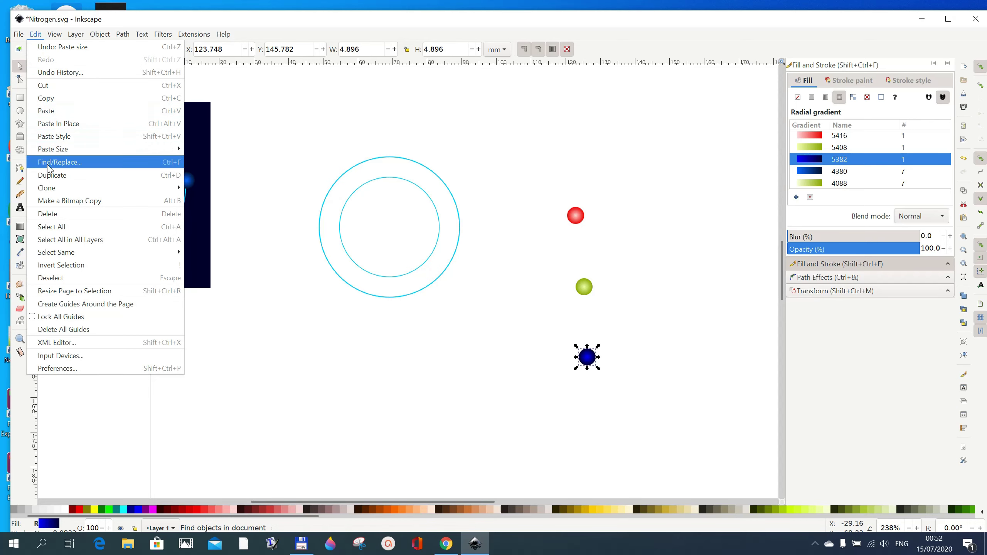
{"action": "mouse_move", "coordinate": [49, 191]}
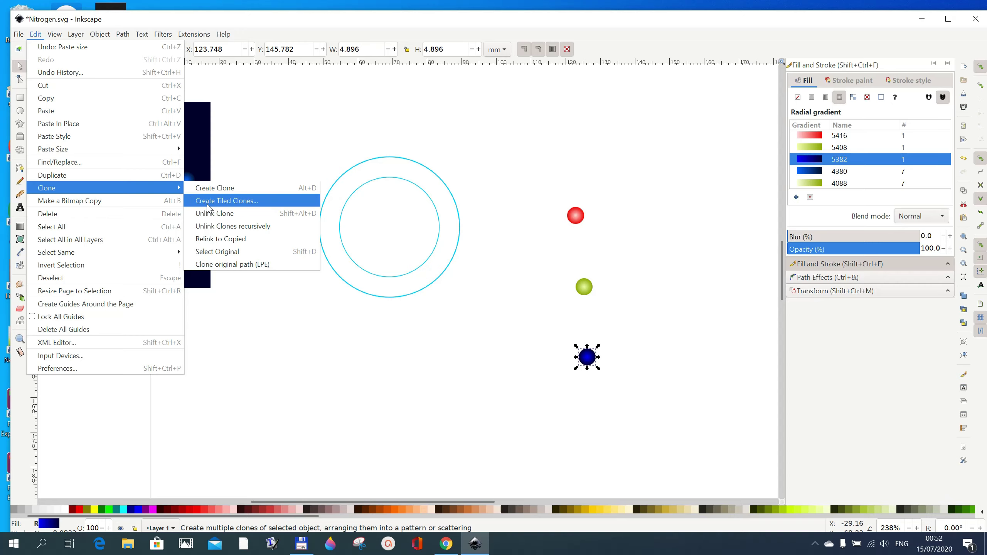
{"action": "left_click", "coordinate": [227, 200]}
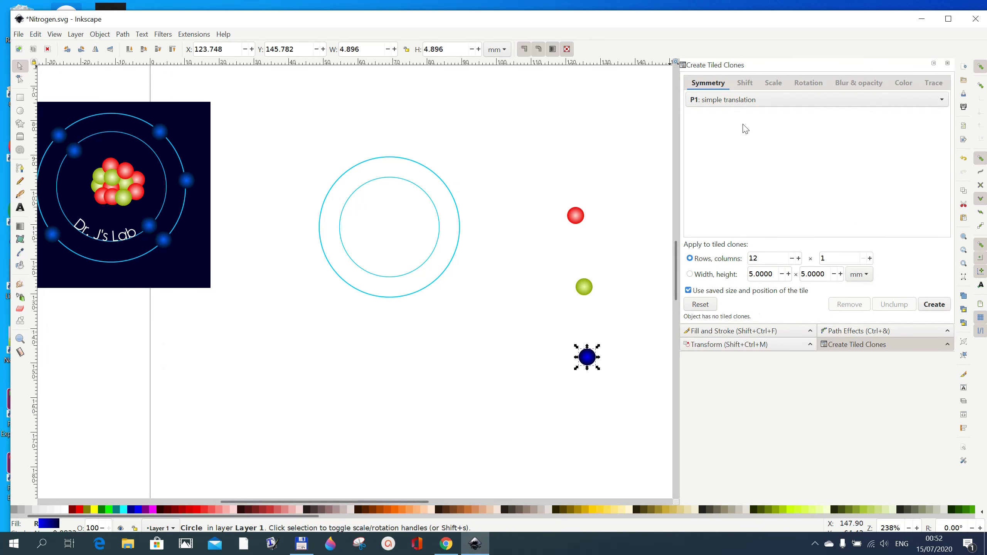
{"action": "left_click", "coordinate": [700, 307]}
{"action": "left_click", "coordinate": [700, 308]}
Create tiled clones of the blue sphere in 6 rows and 1 column, with Exclude tile enabled per row.
{"action": "left_click", "coordinate": [805, 84]}
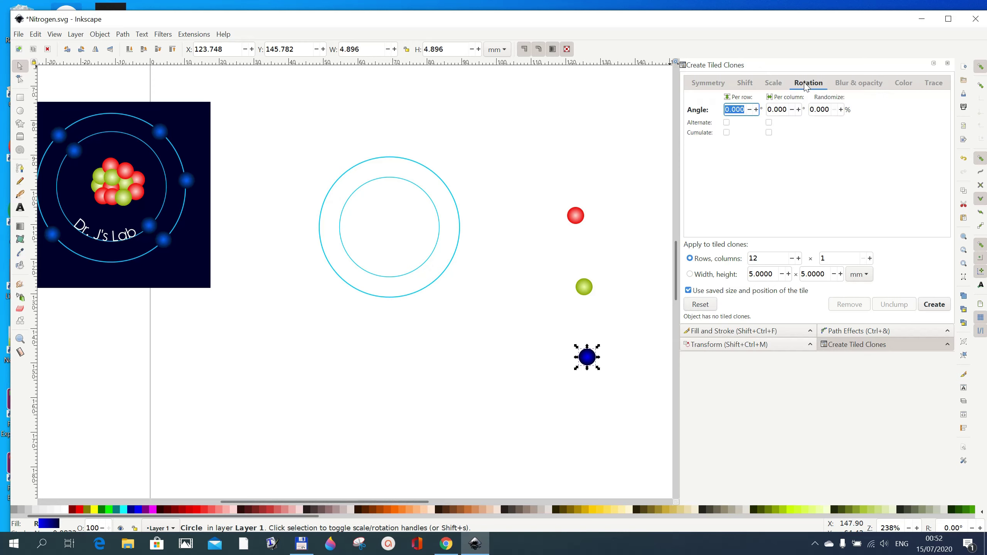
{"action": "left_click", "coordinate": [773, 83]}
{"action": "left_click", "coordinate": [745, 83]}
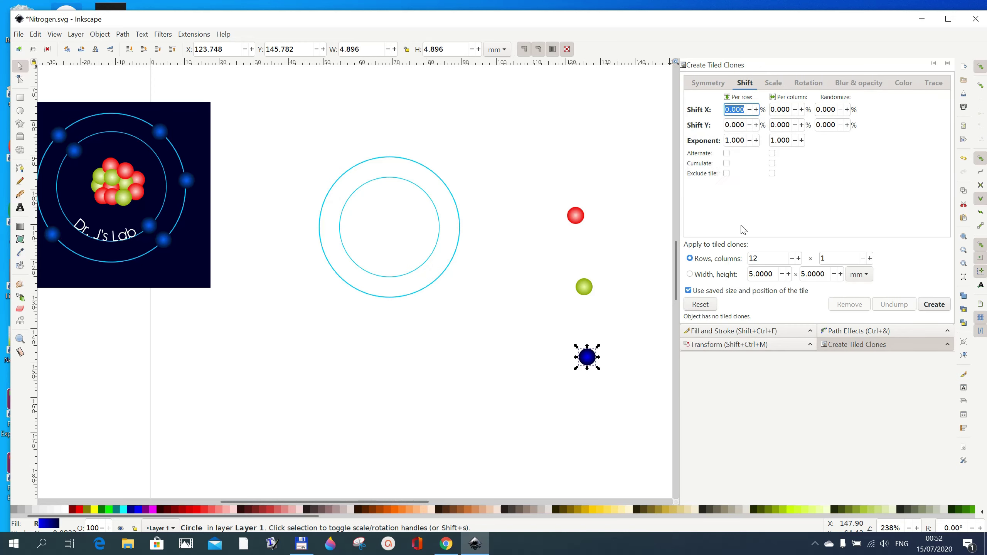
{"action": "left_click", "coordinate": [761, 261]}
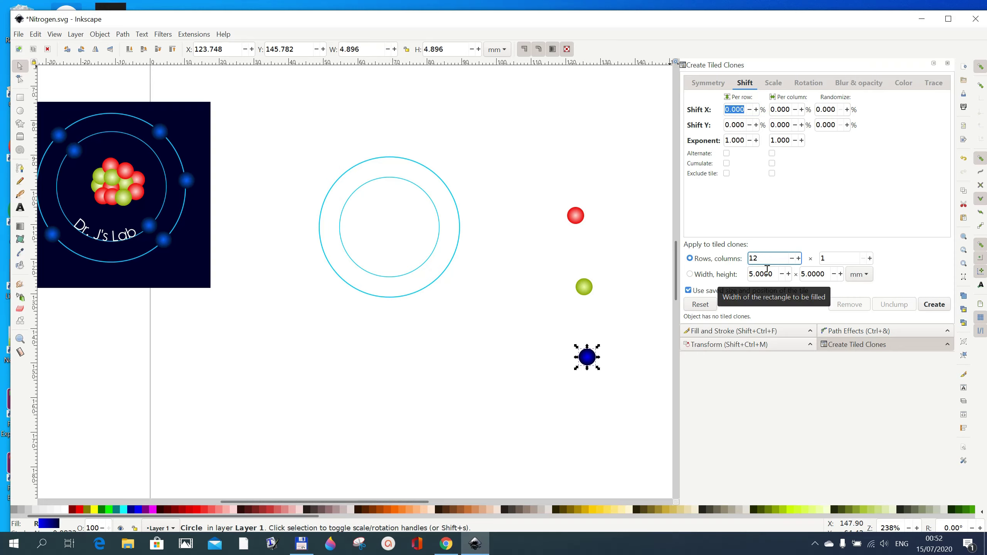
{"action": "key", "text": "BackSpace"}
{"action": "key", "text": "BackSpace"}
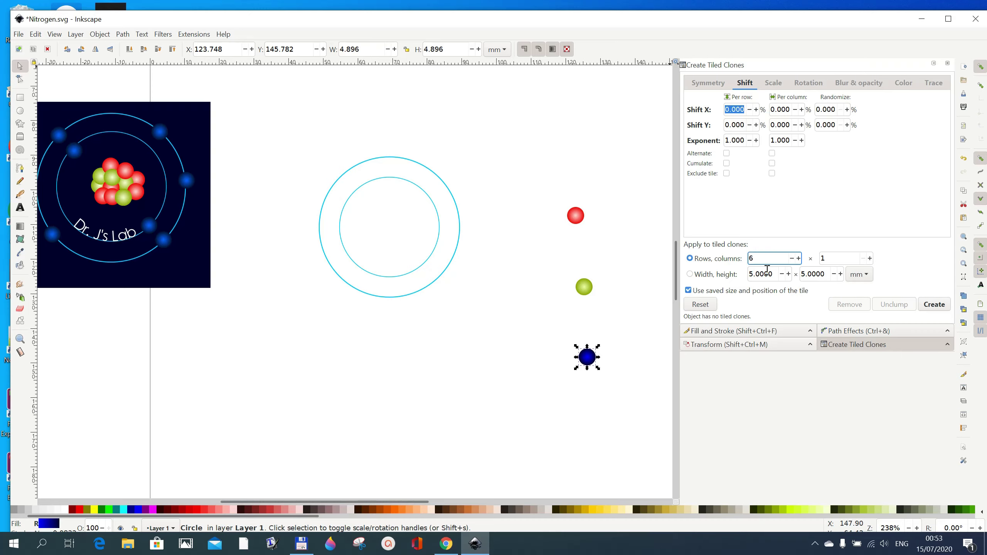
{"action": "left_click", "coordinate": [727, 174]}
{"action": "left_click", "coordinate": [934, 305]}
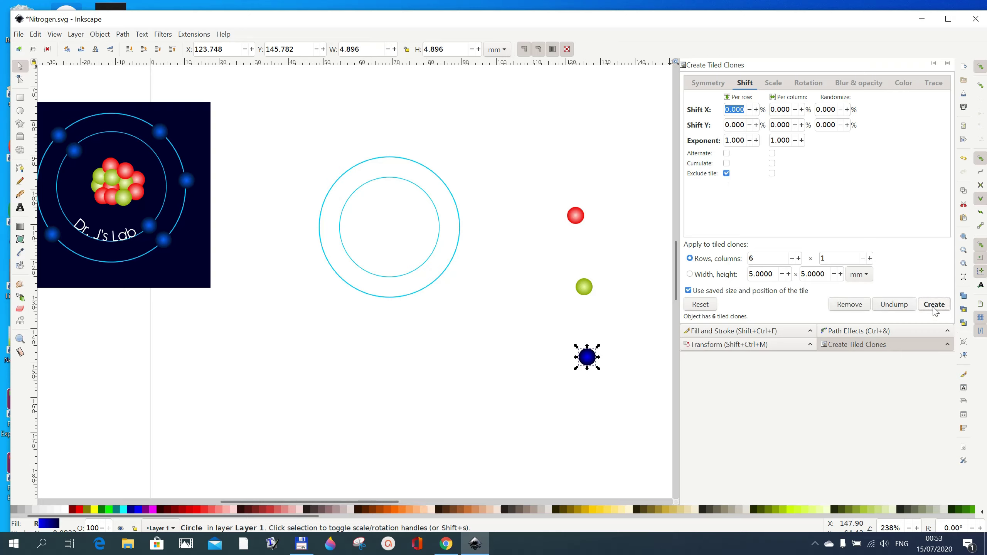
Move one blue sphere clone off the stack onto the lower-right arc of the outer shell.
{"action": "mouse_move", "coordinate": [586, 364]}
{"action": "left_mouse_down"}
{"action": "mouse_move", "coordinate": [592, 392]}
{"action": "mouse_move", "coordinate": [583, 394]}
{"action": "mouse_move", "coordinate": [534, 366]}
{"action": "mouse_move", "coordinate": [463, 354]}
{"action": "mouse_move", "coordinate": [459, 294]}
{"action": "left_mouse_up"}
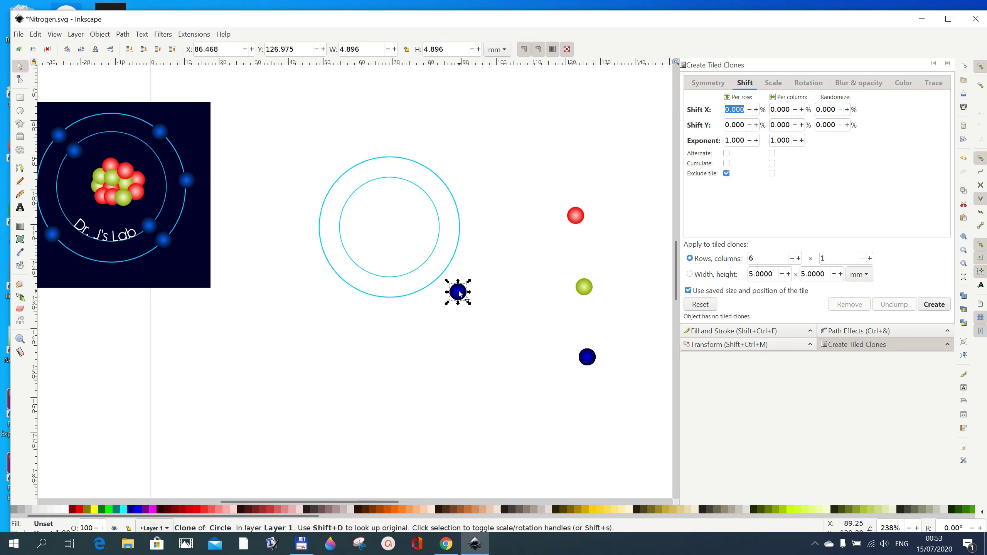
{"action": "left_click", "coordinate": [460, 293]}
{"action": "left_click", "coordinate": [965, 160]}
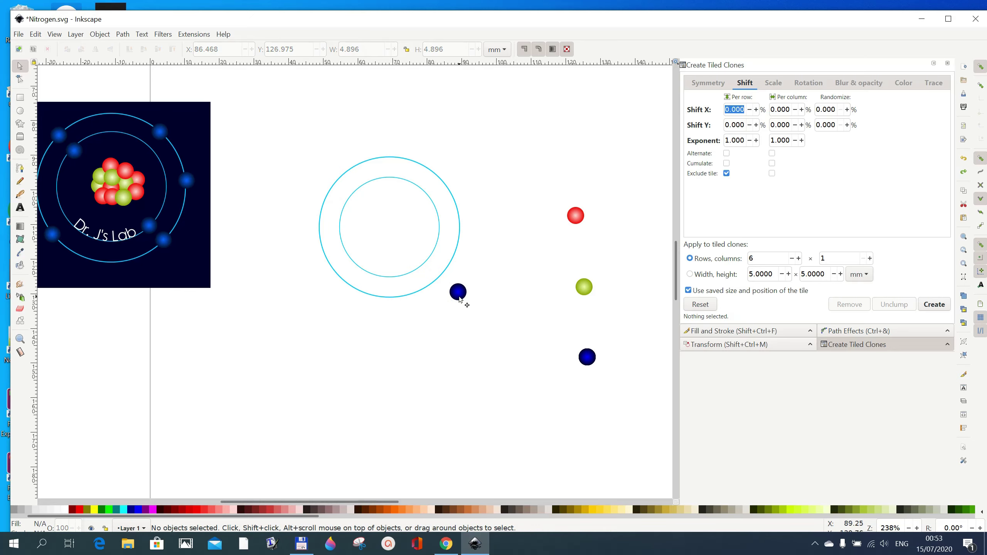
{"action": "mouse_move", "coordinate": [460, 298]}
{"action": "left_mouse_down"}
{"action": "mouse_move", "coordinate": [462, 272]}
{"action": "mouse_move", "coordinate": [443, 278]}
{"action": "left_mouse_up"}
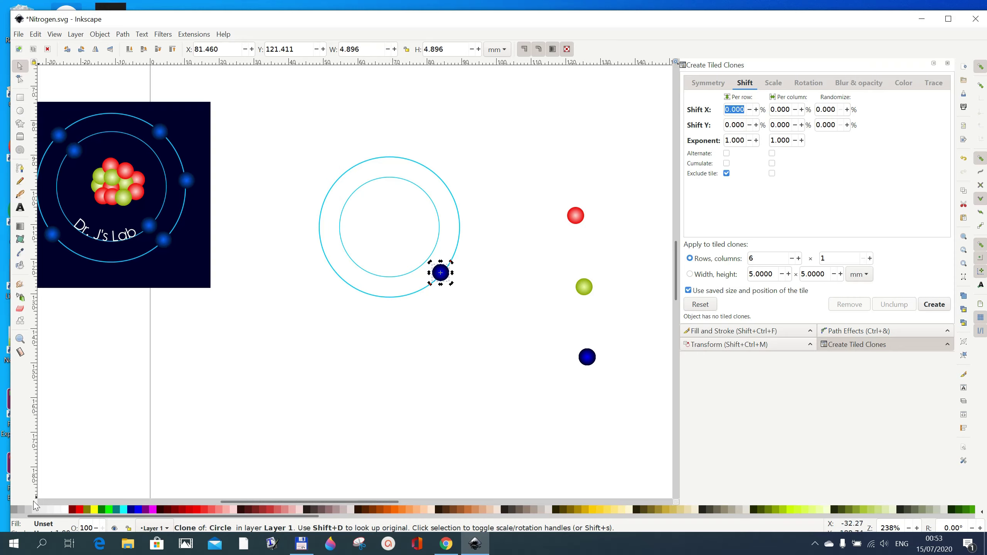
Add two opposing diagonal guides that cross near the centre of the concentric shells.
{"action": "mouse_move", "coordinate": [38, 502]}
{"action": "left_mouse_down"}
{"action": "mouse_move", "coordinate": [76, 481]}
{"action": "mouse_move", "coordinate": [58, 494]}
{"action": "left_mouse_up"}
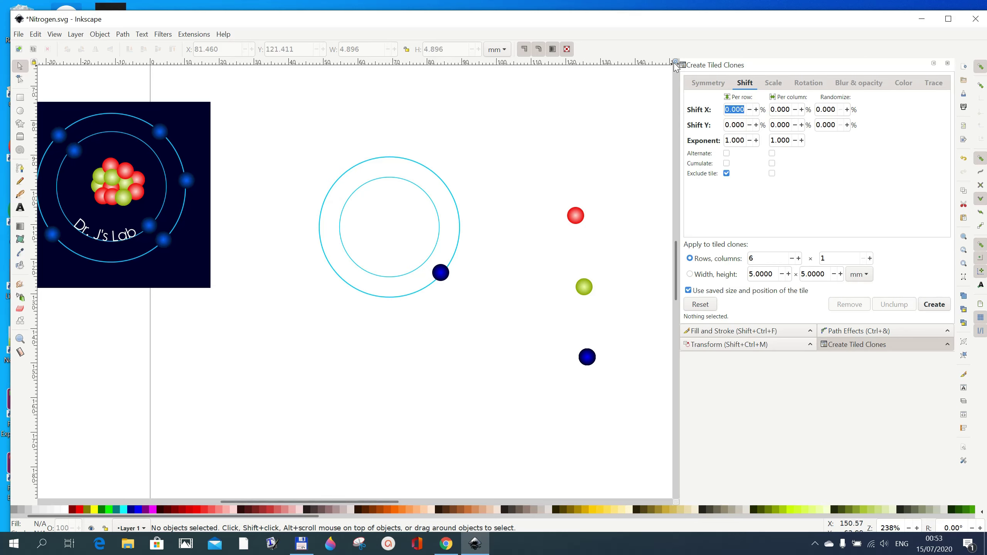
{"action": "left_click_drag", "start_coordinate": [675, 68], "coordinate": [423, 258]}
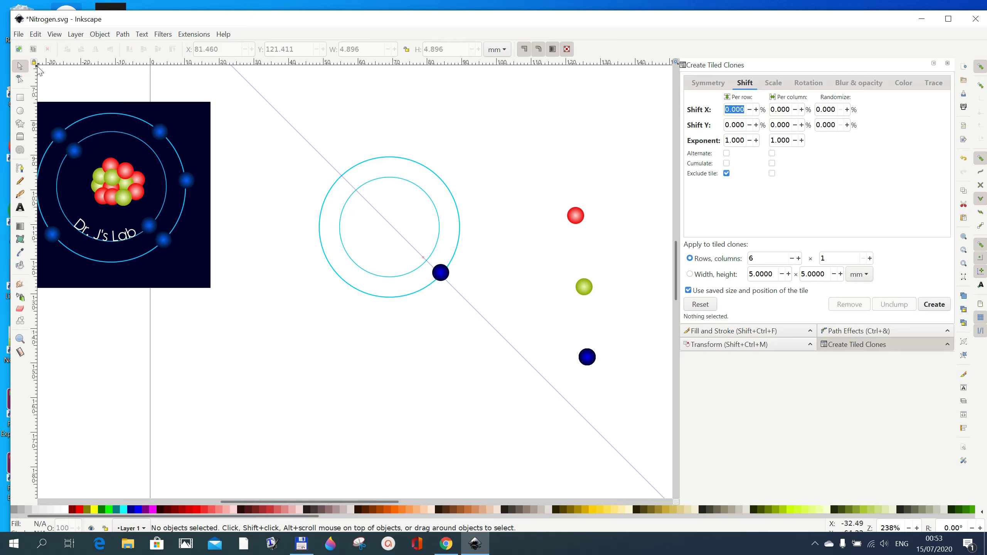
{"action": "left_click_drag", "start_coordinate": [38, 67], "coordinate": [332, 285]}
Shift both diagonal guides toward the inner shell's centre mark, using the selected circle as reference.
{"action": "left_click", "coordinate": [437, 242]}
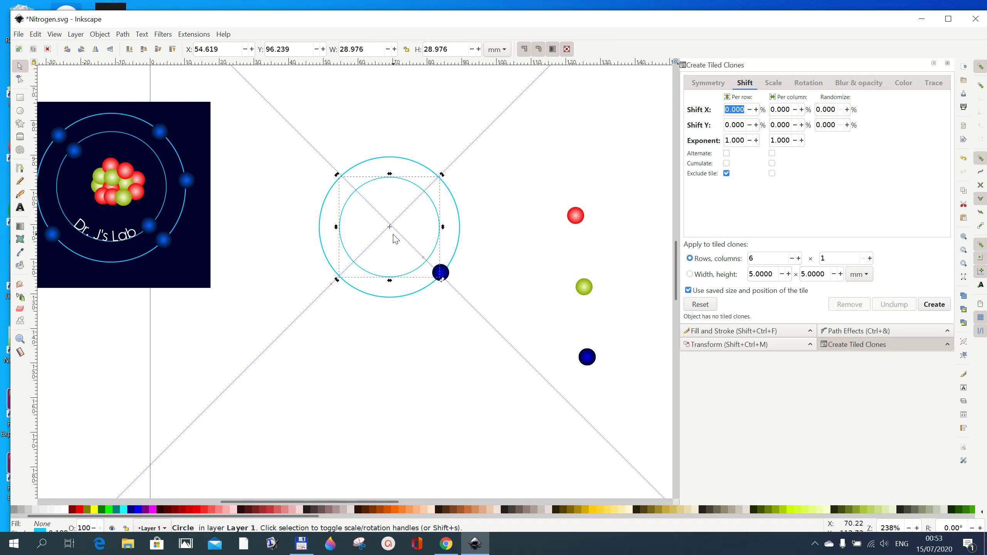
{"action": "left_click", "coordinate": [417, 254]}
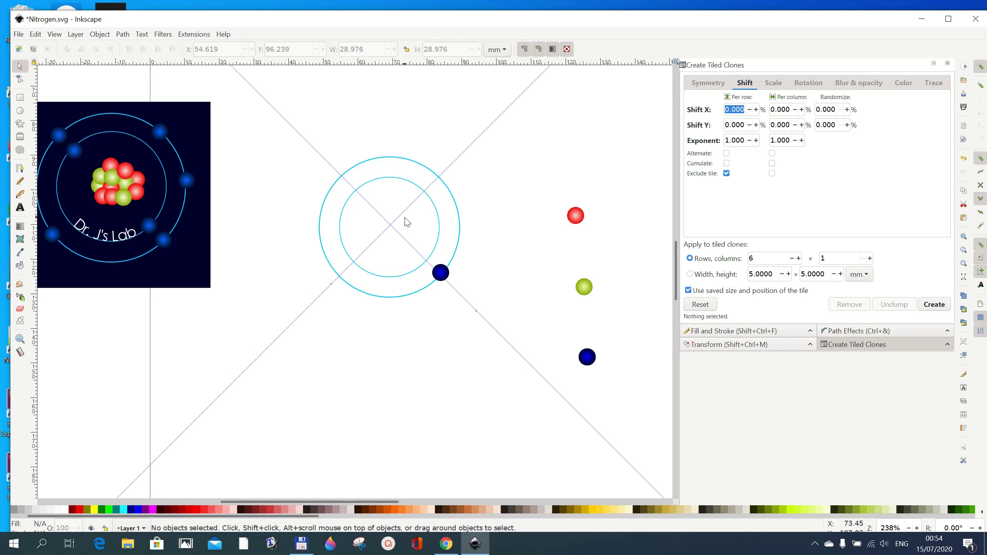
{"action": "left_click", "coordinate": [438, 239]}
{"action": "left_click", "coordinate": [438, 239]}
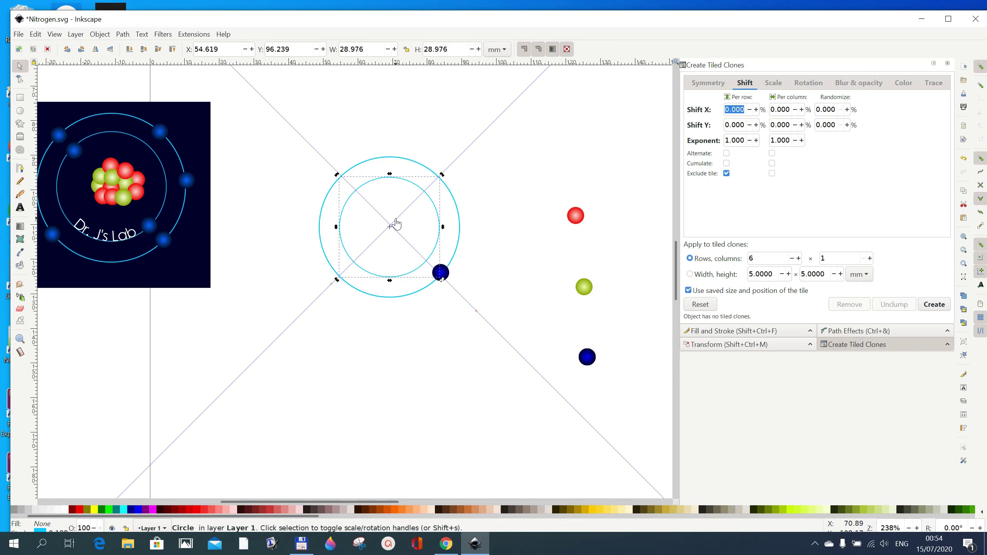
{"action": "left_click", "coordinate": [478, 145]}
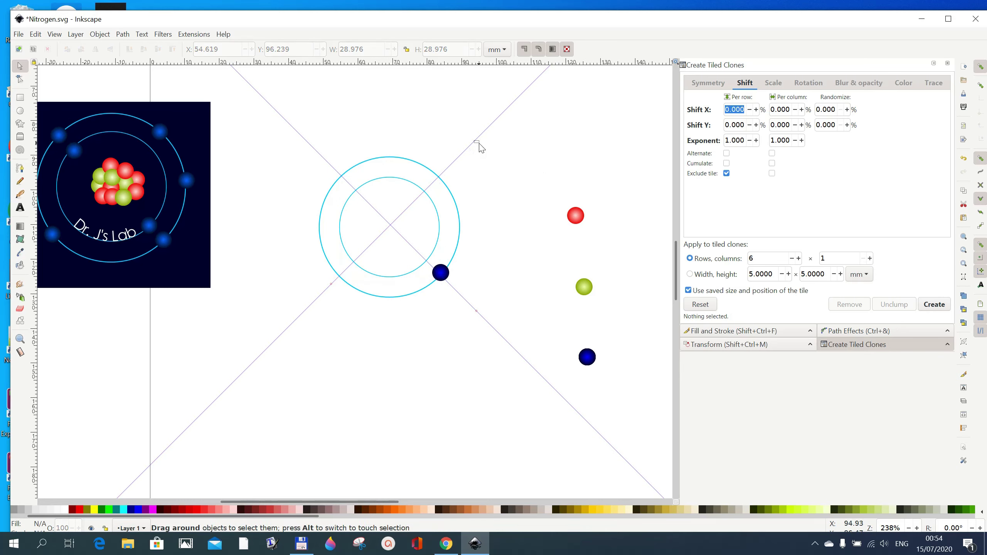
{"action": "left_click_drag", "start_coordinate": [477, 138], "coordinate": [479, 139]}
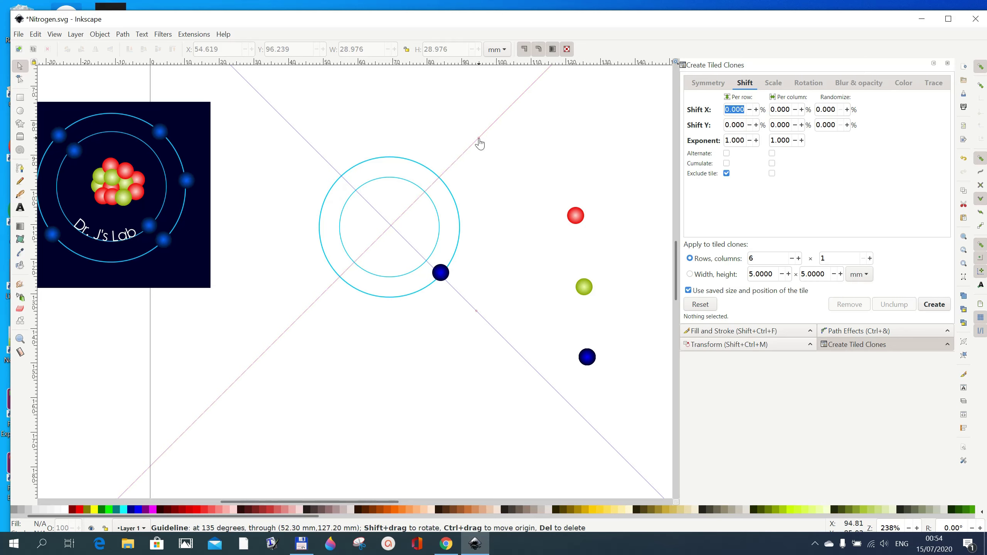
Check the centre marks of both shells and realign the downward-sloping diagonal guide with the inner shell's centre.
{"action": "left_click", "coordinate": [439, 216]}
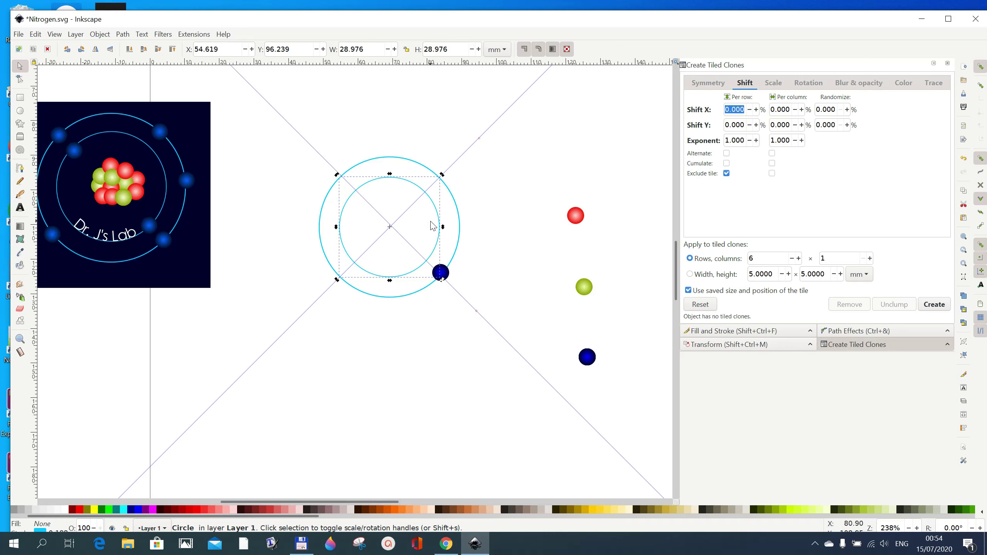
{"action": "left_click", "coordinate": [460, 226]}
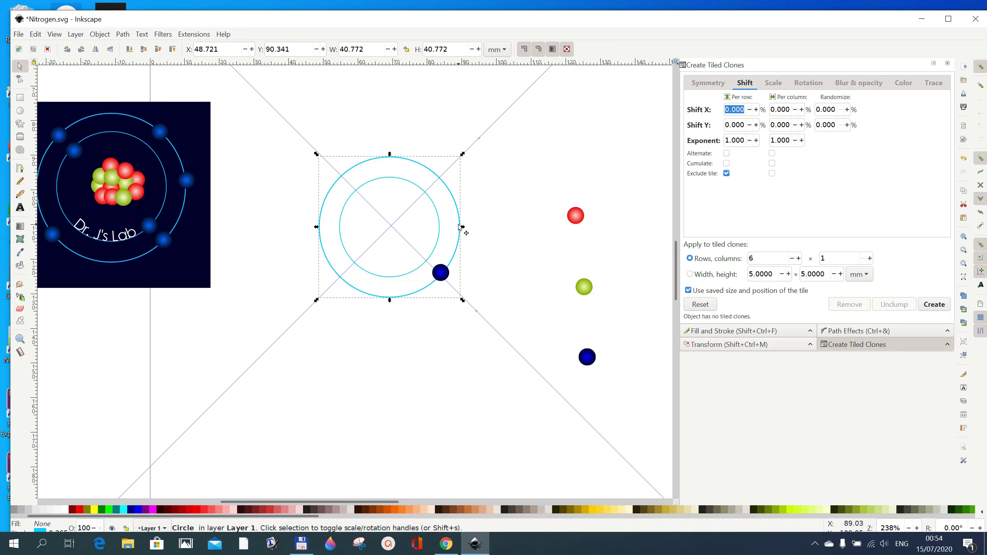
{"action": "left_click", "coordinate": [460, 226]}
{"action": "left_click", "coordinate": [511, 214]}
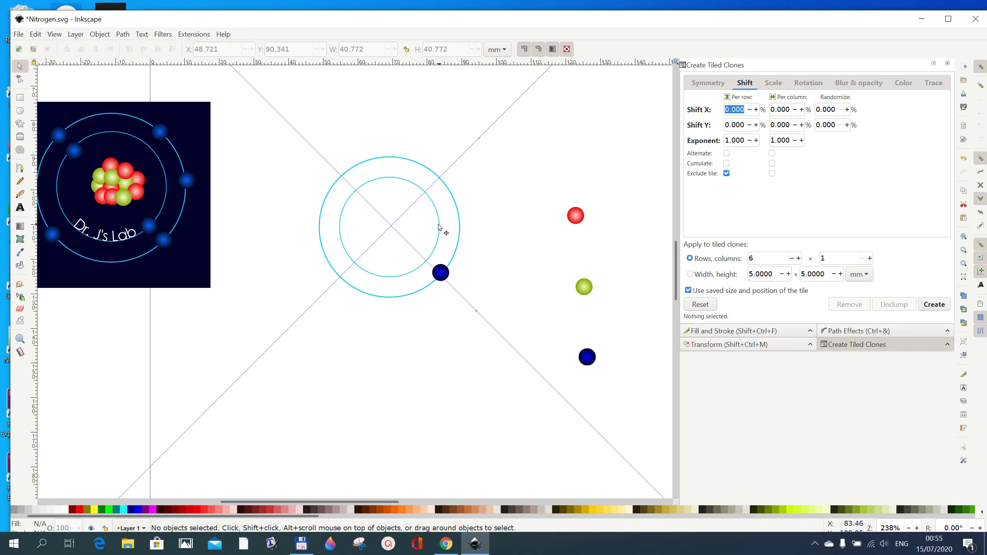
{"action": "left_click_drag", "start_coordinate": [439, 228], "coordinate": [439, 230]}
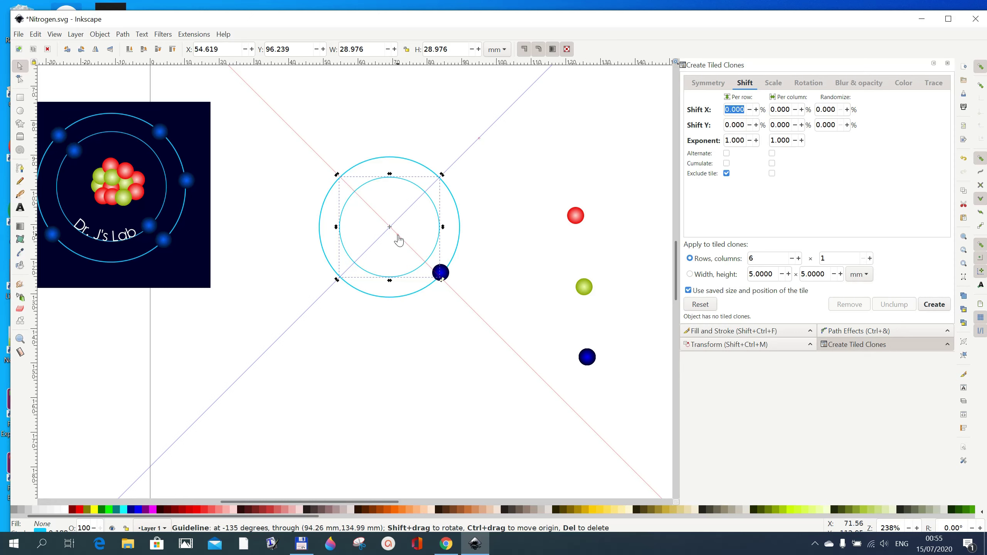
{"action": "left_click", "coordinate": [435, 315]}
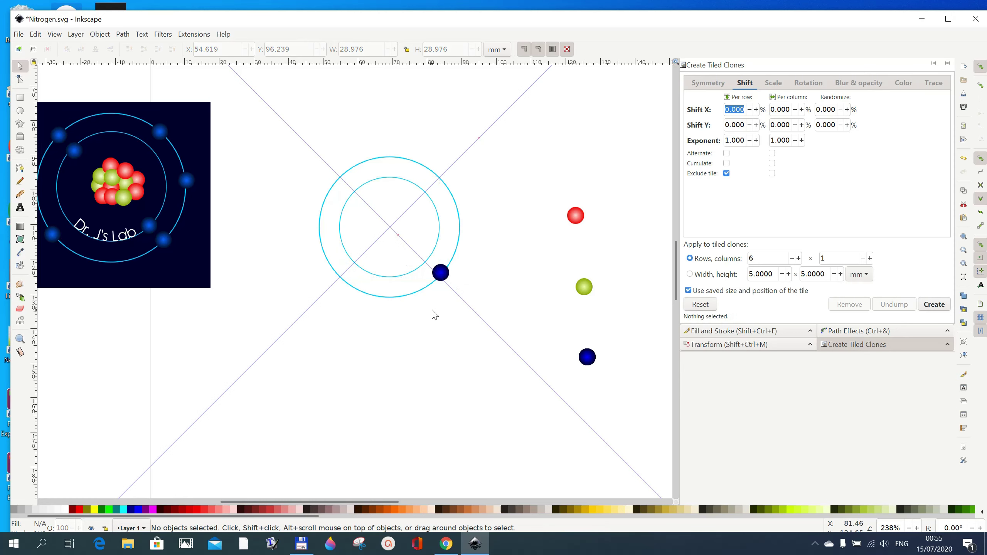
Place four blue sphere clones where the downward-sloping guide crosses the inner and outer shells, snapping their midpoints to the guide.
{"action": "mouse_move", "coordinate": [439, 275]}
{"action": "left_mouse_down"}
{"action": "mouse_move", "coordinate": [597, 364]}
{"action": "mouse_move", "coordinate": [574, 340]}
{"action": "mouse_move", "coordinate": [439, 272]}
{"action": "mouse_move", "coordinate": [429, 258]}
{"action": "mouse_move", "coordinate": [567, 329]}
{"action": "mouse_move", "coordinate": [360, 188]}
{"action": "left_mouse_up"}
{"action": "key", "text": "space"}
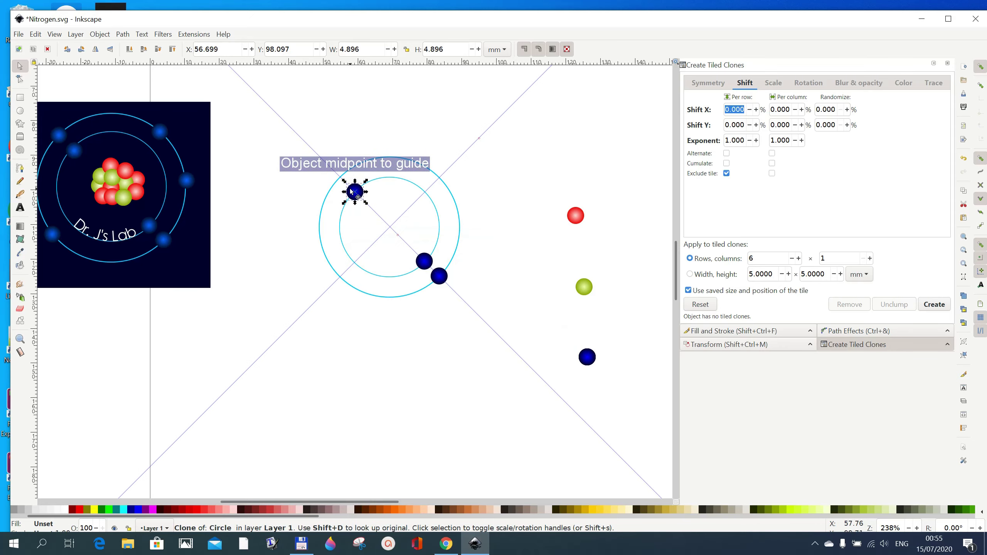
{"action": "mouse_move", "coordinate": [586, 354]}
{"action": "left_mouse_down"}
{"action": "mouse_move", "coordinate": [458, 236]}
{"action": "mouse_move", "coordinate": [337, 174]}
{"action": "left_mouse_up"}
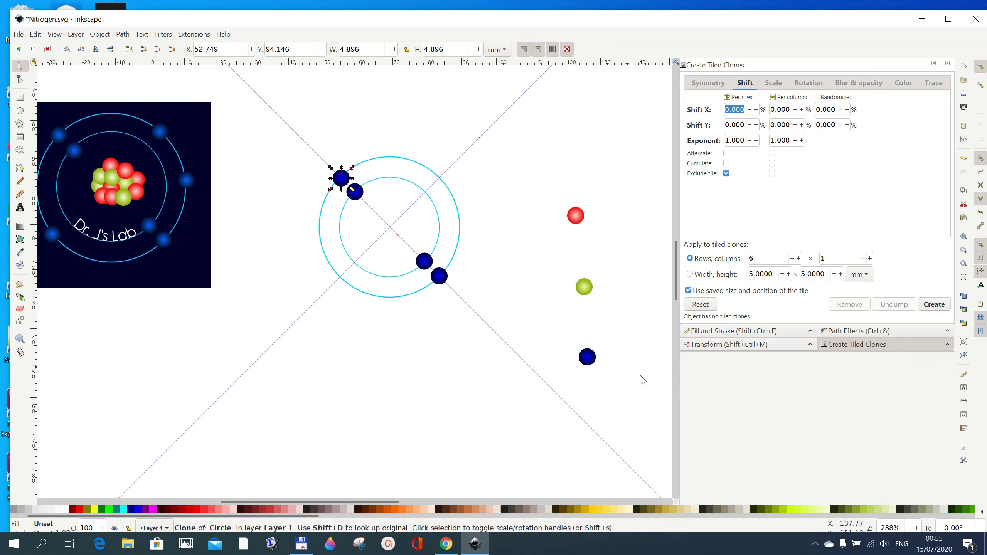
Place a blue sphere clone on the right side of the outer shell and readjust the diagonal guides around the shells' centre.
{"action": "mouse_move", "coordinate": [589, 354]}
{"action": "left_mouse_down"}
{"action": "mouse_move", "coordinate": [455, 193]}
{"action": "mouse_move", "coordinate": [459, 215]}
{"action": "left_mouse_up"}
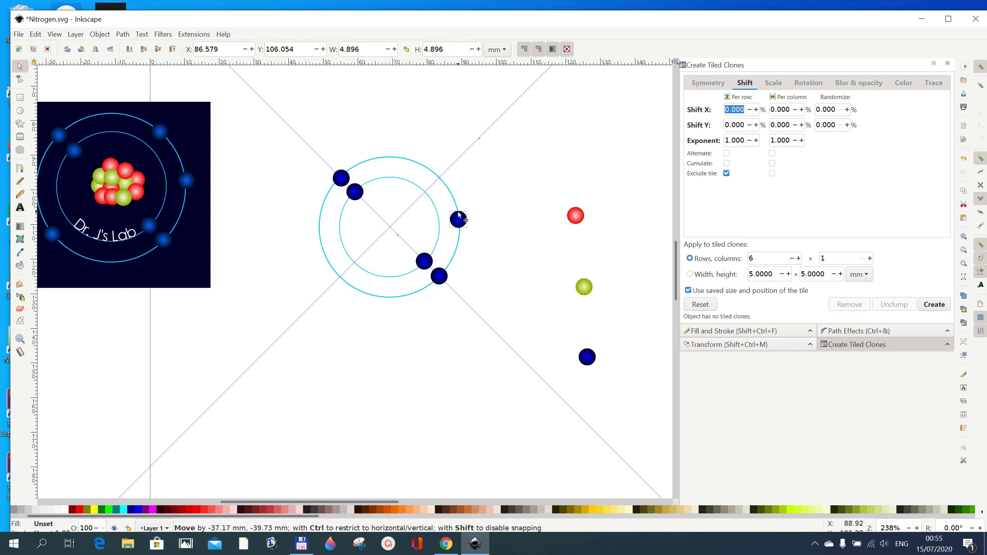
{"action": "left_click_drag", "start_coordinate": [459, 214], "coordinate": [458, 215]}
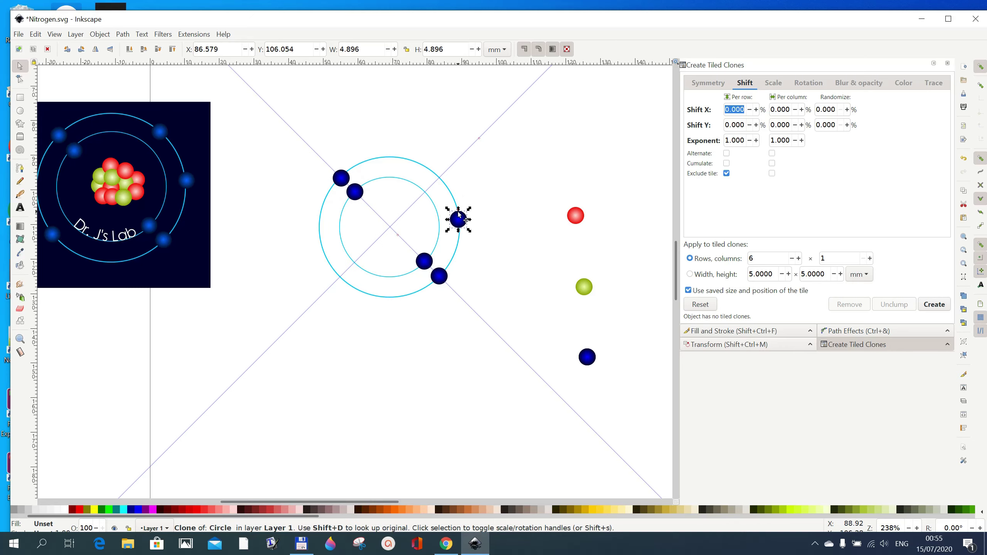
{"action": "mouse_move", "coordinate": [443, 180]}
{"action": "left_mouse_down"}
{"action": "mouse_move", "coordinate": [461, 203]}
{"action": "mouse_move", "coordinate": [444, 183]}
{"action": "left_mouse_up"}
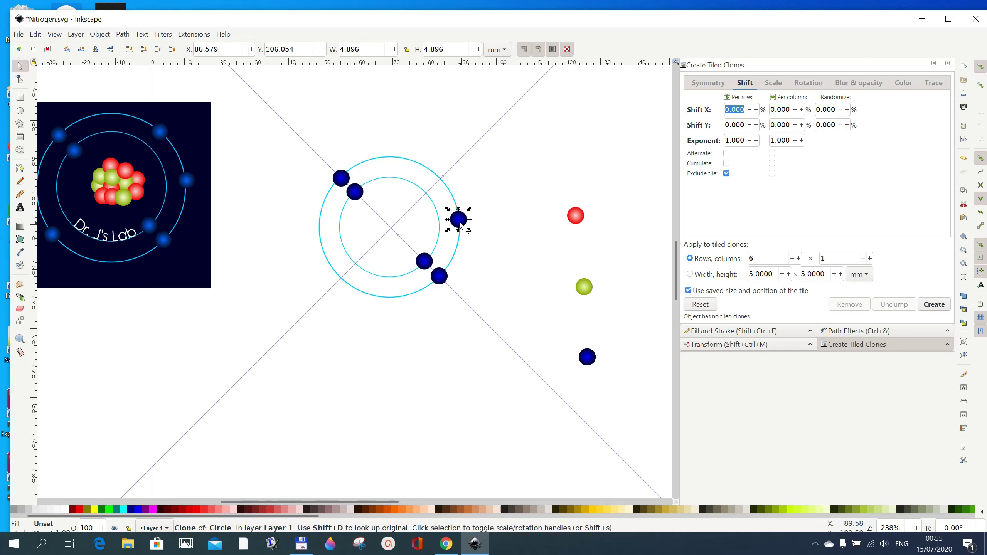
Place a blue sphere clone where the recentred upward-sloping guide crosses the outer shell, and align the outer shell's right-hand sphere on a new horizontal guide.
{"action": "left_click", "coordinate": [455, 200]}
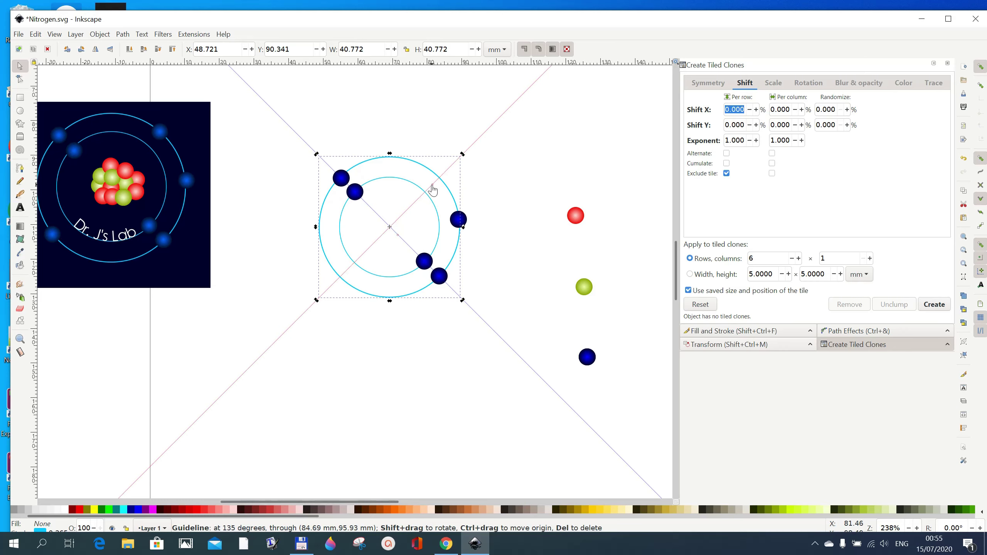
{"action": "left_click", "coordinate": [512, 328]}
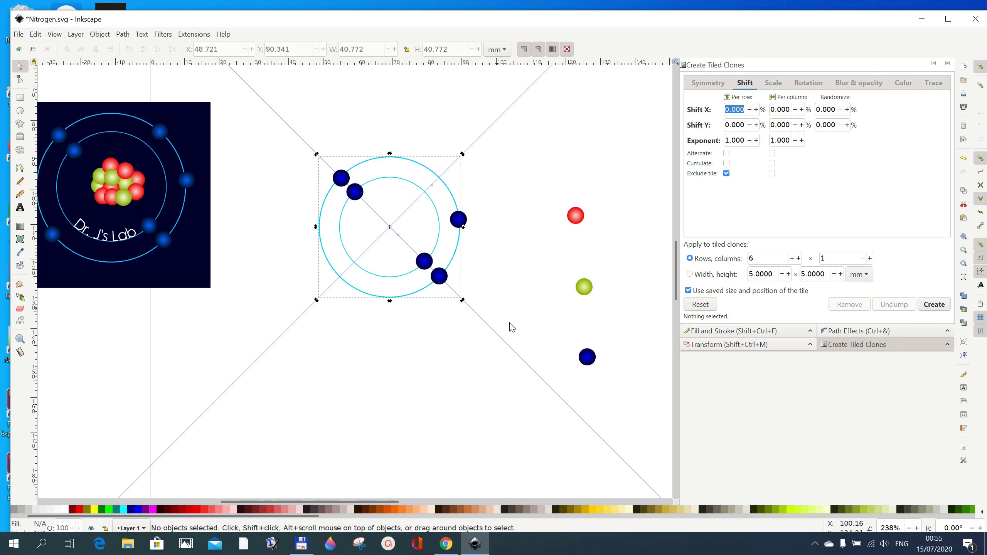
{"action": "mouse_move", "coordinate": [588, 358]}
{"action": "left_mouse_down"}
{"action": "mouse_move", "coordinate": [434, 196]}
{"action": "mouse_move", "coordinate": [440, 178]}
{"action": "left_mouse_up"}
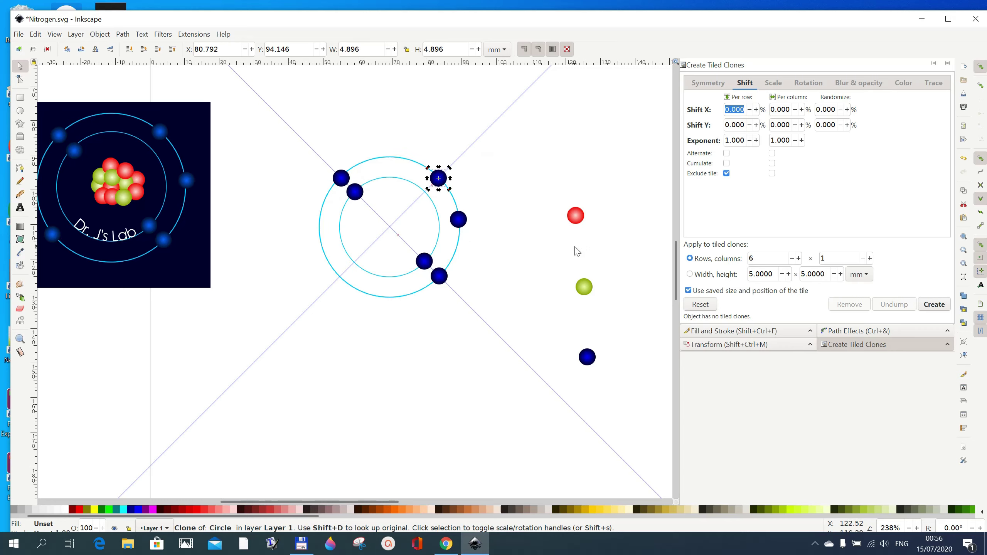
{"action": "left_click_drag", "start_coordinate": [418, 65], "coordinate": [460, 227]}
{"action": "left_click", "coordinate": [502, 305]}
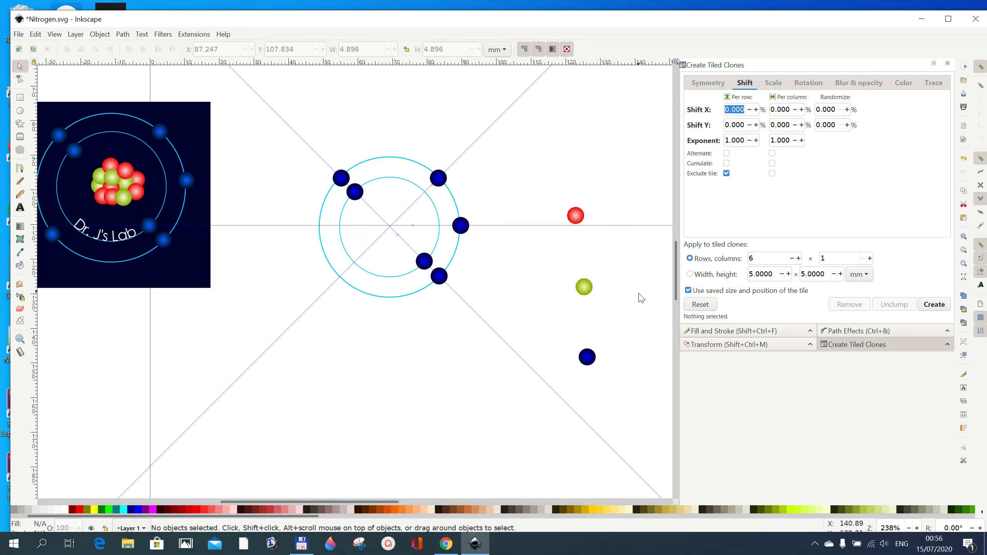
Create six tiled clones each of the green and red spheres, and place one green clone on the diagonal guide's origin near the centre.
{"action": "left_click", "coordinate": [585, 287]}
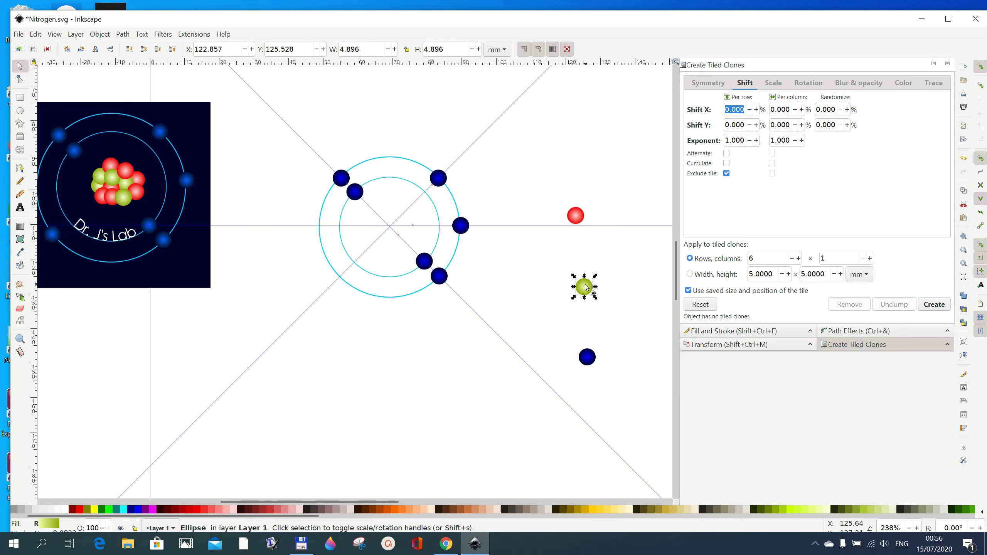
{"action": "left_click", "coordinate": [932, 306]}
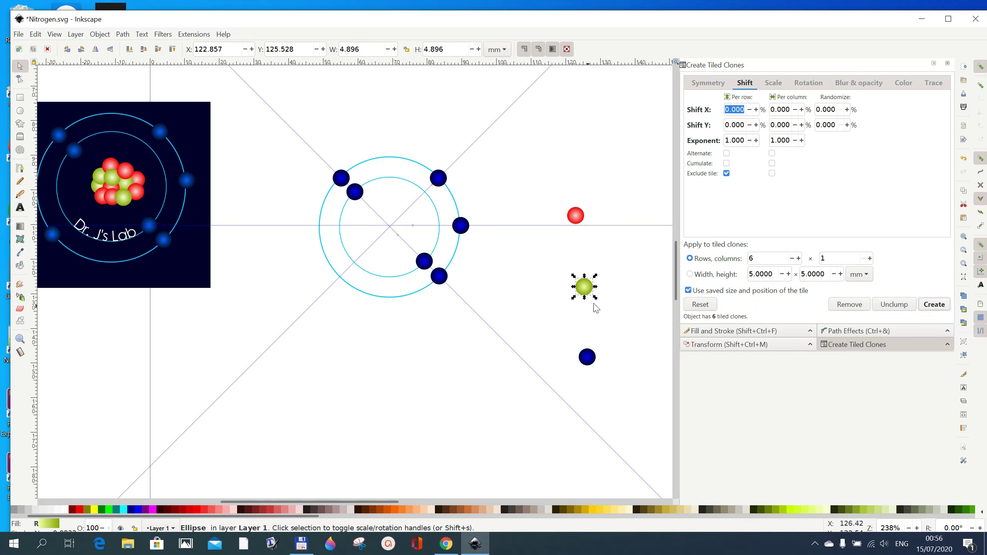
{"action": "mouse_move", "coordinate": [586, 290]}
{"action": "left_mouse_down"}
{"action": "mouse_move", "coordinate": [495, 279]}
{"action": "mouse_move", "coordinate": [398, 237]}
{"action": "left_mouse_up"}
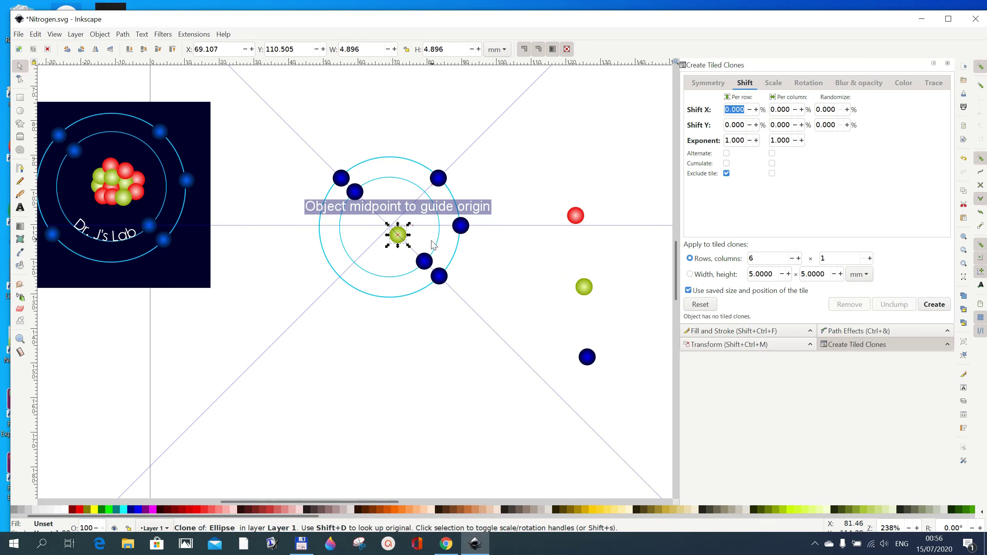
{"action": "left_click", "coordinate": [575, 216]}
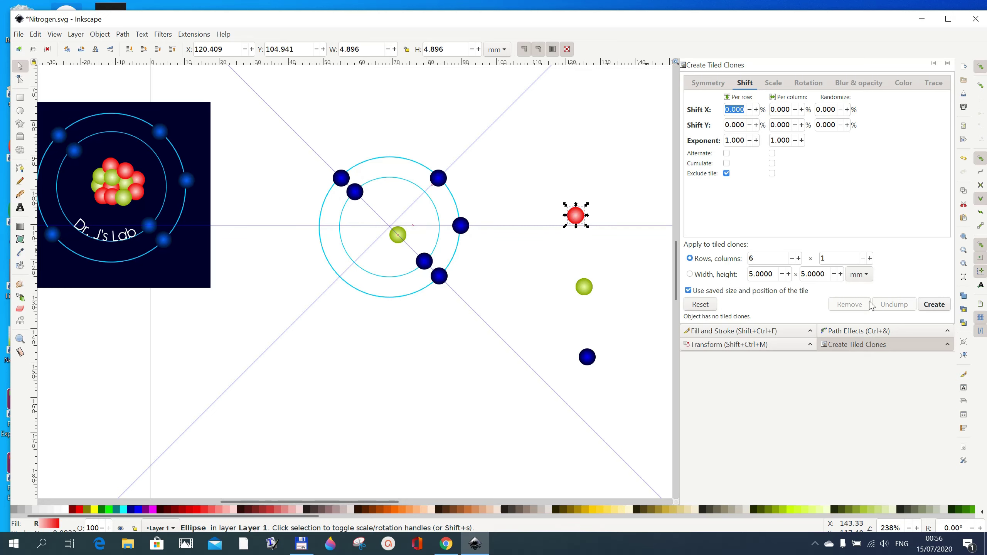
{"action": "left_click", "coordinate": [936, 310]}
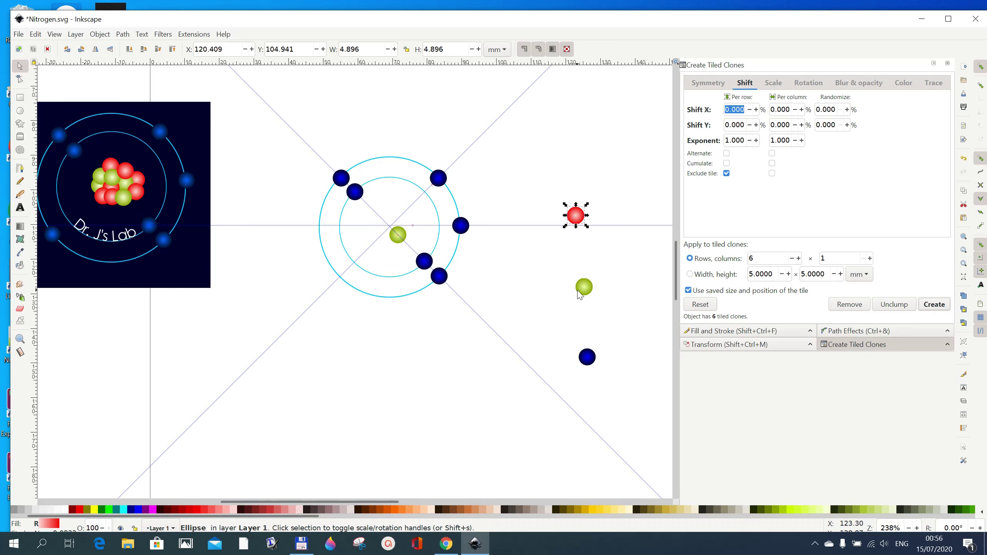
Cluster the remaining green spheres around the shells' centre and set two red clones aside outside the atom.
{"action": "mouse_move", "coordinate": [580, 286]}
{"action": "left_mouse_down"}
{"action": "mouse_move", "coordinate": [446, 234]}
{"action": "mouse_move", "coordinate": [391, 226]}
{"action": "left_mouse_up"}
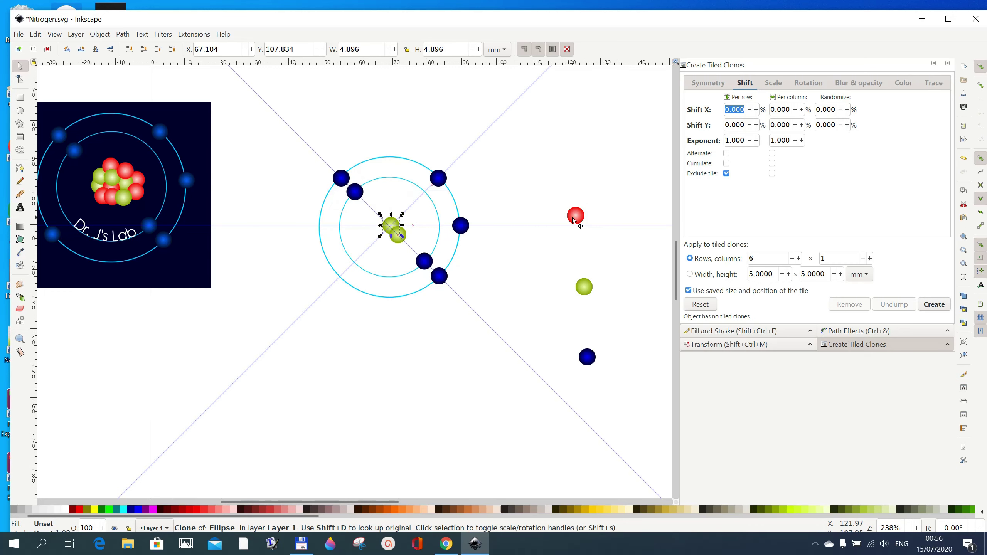
{"action": "mouse_move", "coordinate": [582, 287]}
{"action": "left_mouse_down"}
{"action": "mouse_move", "coordinate": [555, 265]}
{"action": "mouse_move", "coordinate": [378, 216]}
{"action": "left_mouse_up"}
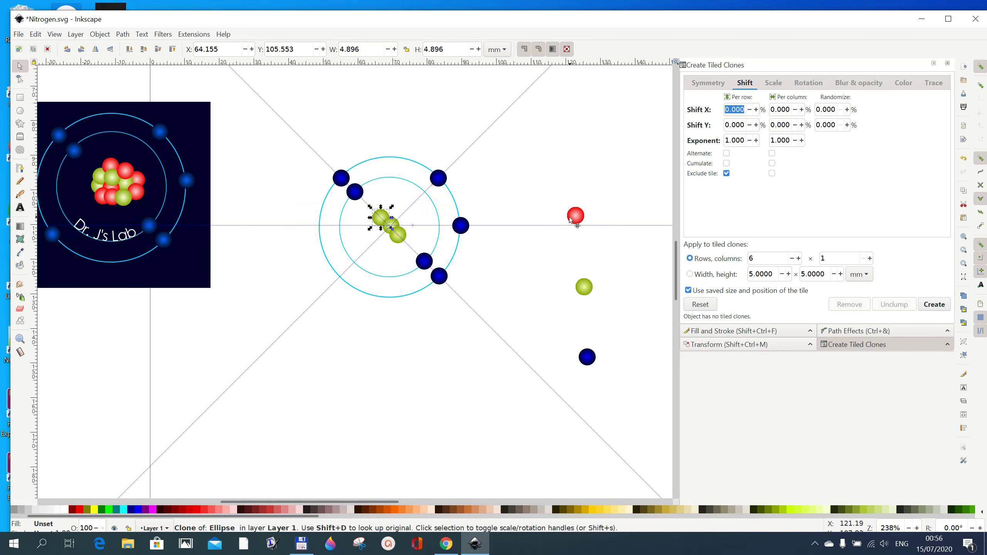
{"action": "left_click_drag", "start_coordinate": [576, 220], "coordinate": [384, 214]}
{"action": "left_click_drag", "start_coordinate": [571, 215], "coordinate": [548, 241]}
{"action": "mouse_move", "coordinate": [582, 284]}
{"action": "left_mouse_down"}
{"action": "mouse_move", "coordinate": [403, 227]}
{"action": "mouse_move", "coordinate": [493, 196]}
{"action": "left_mouse_up"}
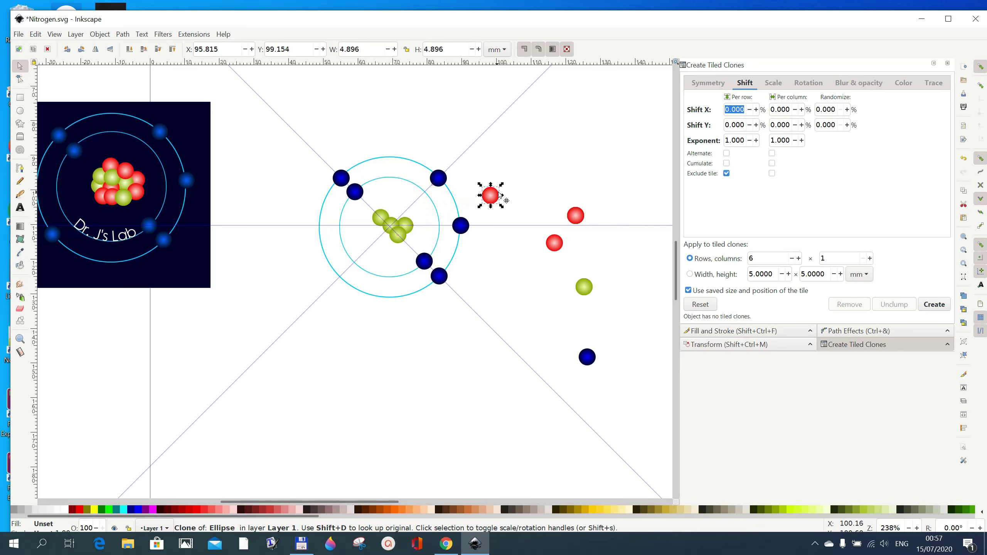
{"action": "mouse_move", "coordinate": [580, 279]}
{"action": "left_mouse_down"}
{"action": "mouse_move", "coordinate": [416, 208]}
{"action": "mouse_move", "coordinate": [396, 211]}
{"action": "left_mouse_up"}
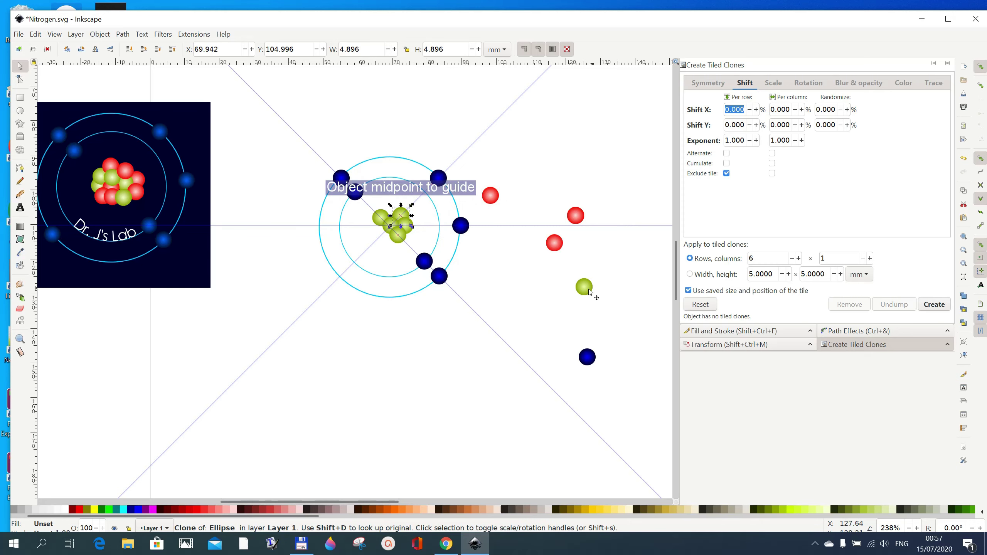
{"action": "mouse_move", "coordinate": [584, 286]}
{"action": "left_mouse_down"}
{"action": "mouse_move", "coordinate": [411, 229]}
{"action": "mouse_move", "coordinate": [389, 212]}
{"action": "left_mouse_up"}
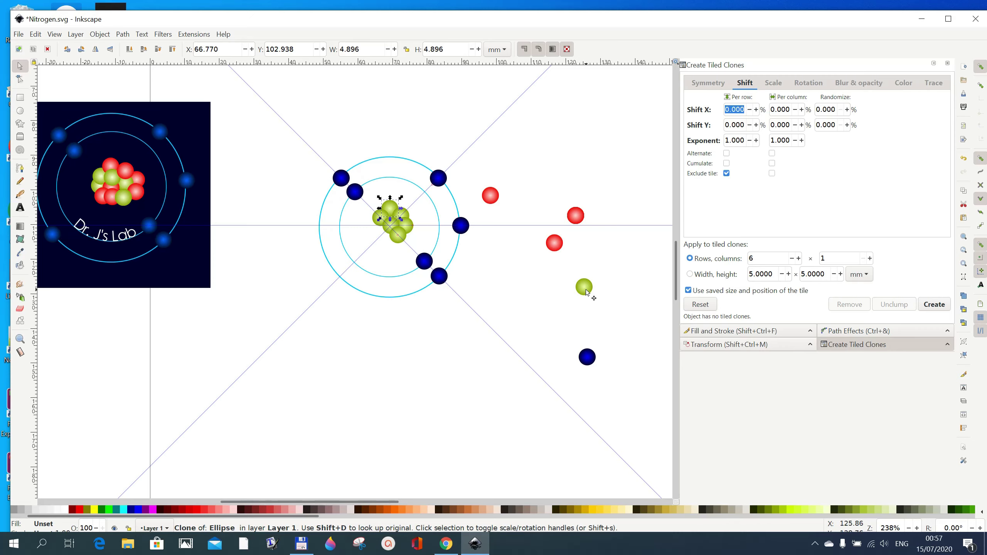
{"action": "mouse_move", "coordinate": [582, 287]}
{"action": "left_mouse_down"}
{"action": "mouse_move", "coordinate": [389, 230]}
{"action": "mouse_move", "coordinate": [380, 238]}
{"action": "left_mouse_up"}
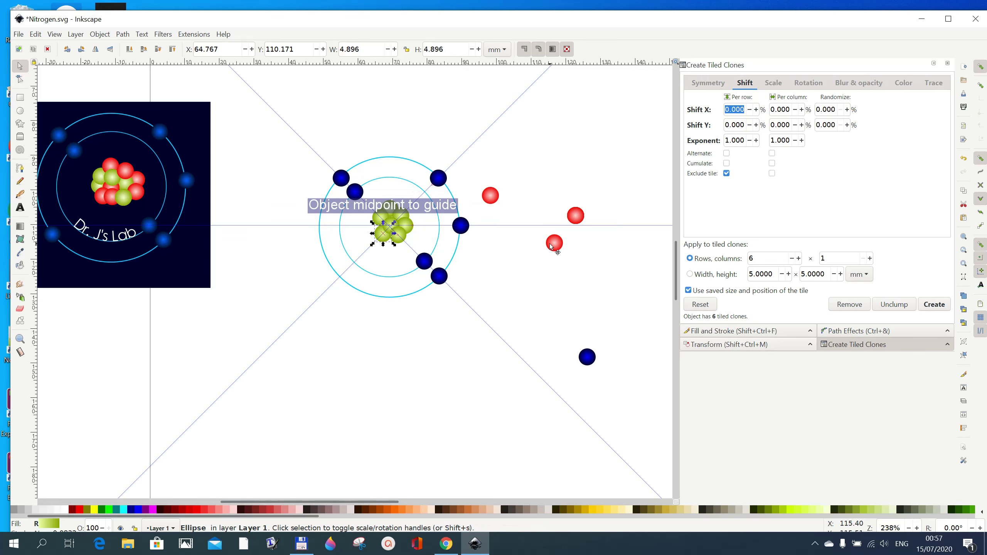
Arrange the red spheres around the edge of the green cluster, turning snapping off before positioning the last ones.
{"action": "left_click_drag", "start_coordinate": [550, 246], "coordinate": [405, 236]}
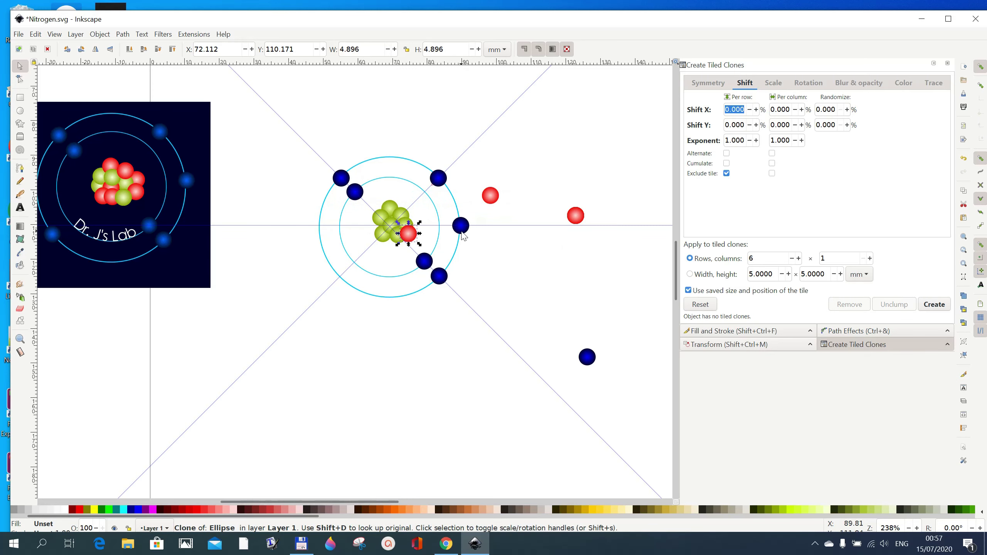
{"action": "mouse_move", "coordinate": [486, 197]}
{"action": "left_mouse_down"}
{"action": "mouse_move", "coordinate": [421, 211]}
{"action": "mouse_move", "coordinate": [412, 227]}
{"action": "left_mouse_up"}
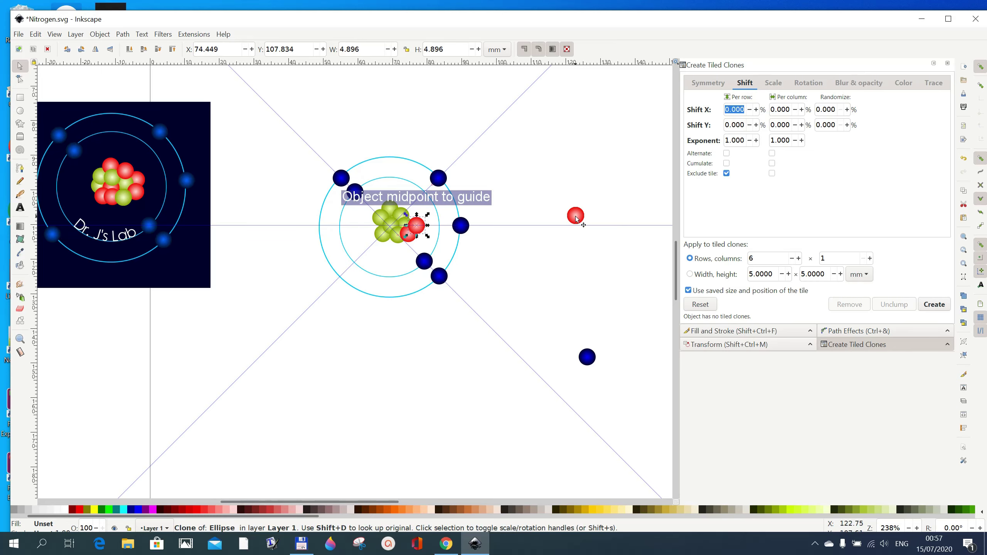
{"action": "mouse_move", "coordinate": [576, 218]}
{"action": "left_mouse_down"}
{"action": "mouse_move", "coordinate": [408, 211]}
{"action": "mouse_move", "coordinate": [571, 219]}
{"action": "mouse_move", "coordinate": [462, 221]}
{"action": "mouse_move", "coordinate": [390, 209]}
{"action": "left_mouse_up"}
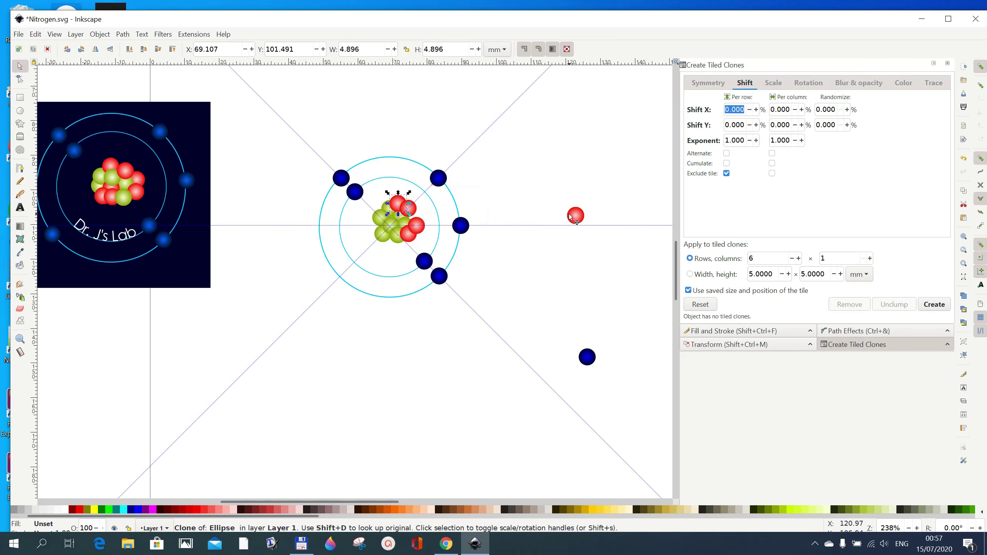
{"action": "left_click_drag", "start_coordinate": [569, 215], "coordinate": [366, 215]}
{"action": "mouse_move", "coordinate": [572, 215]}
{"action": "left_mouse_down"}
{"action": "mouse_move", "coordinate": [373, 231]}
{"action": "mouse_move", "coordinate": [391, 250]}
{"action": "left_mouse_up"}
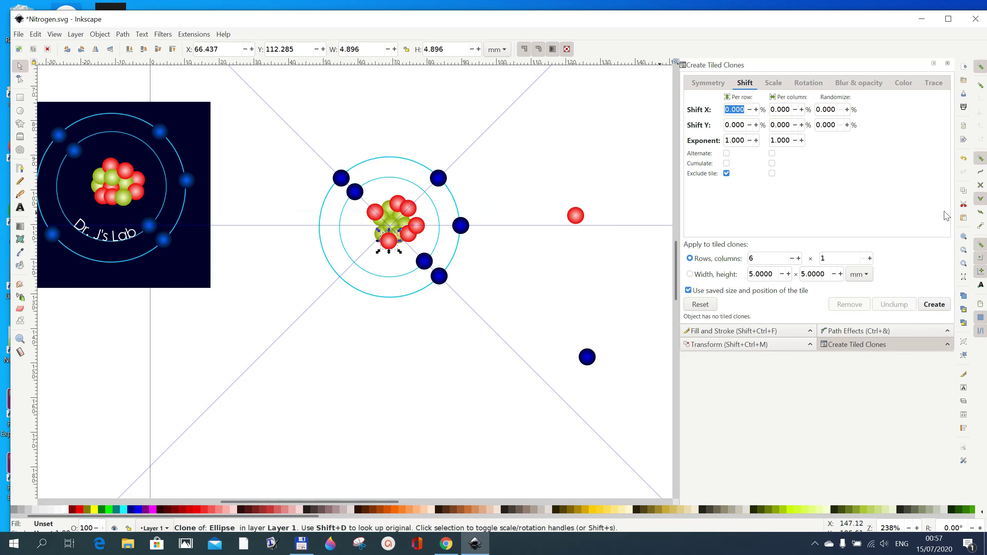
{"action": "left_click", "coordinate": [980, 67]}
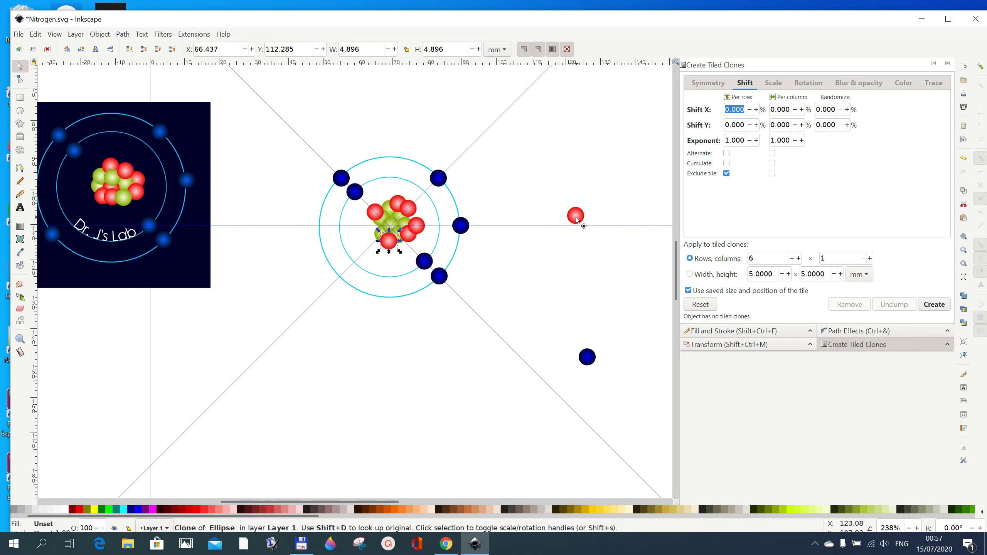
{"action": "mouse_move", "coordinate": [575, 217]}
{"action": "left_mouse_down"}
{"action": "mouse_move", "coordinate": [409, 219]}
{"action": "mouse_move", "coordinate": [371, 234]}
{"action": "mouse_move", "coordinate": [412, 217]}
{"action": "left_mouse_up"}
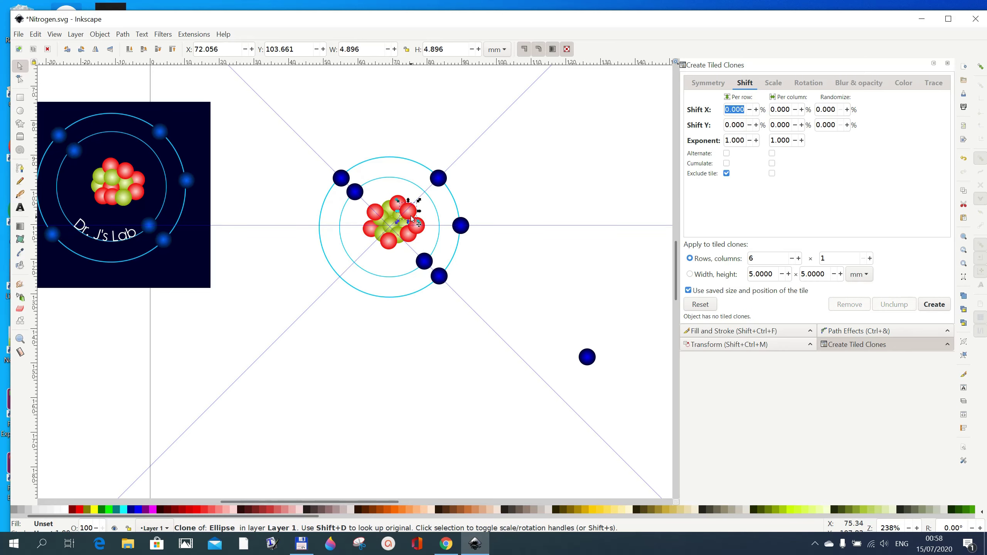
Delete the two diagonal guides and the horizontal guide running through the atom.
{"action": "double_click", "coordinate": [483, 139]}
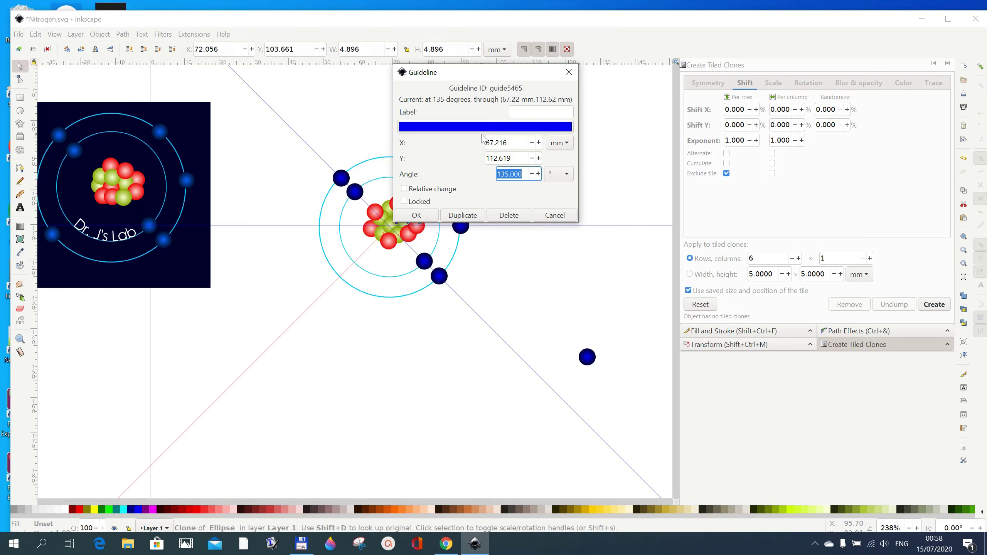
{"action": "left_click", "coordinate": [507, 217]}
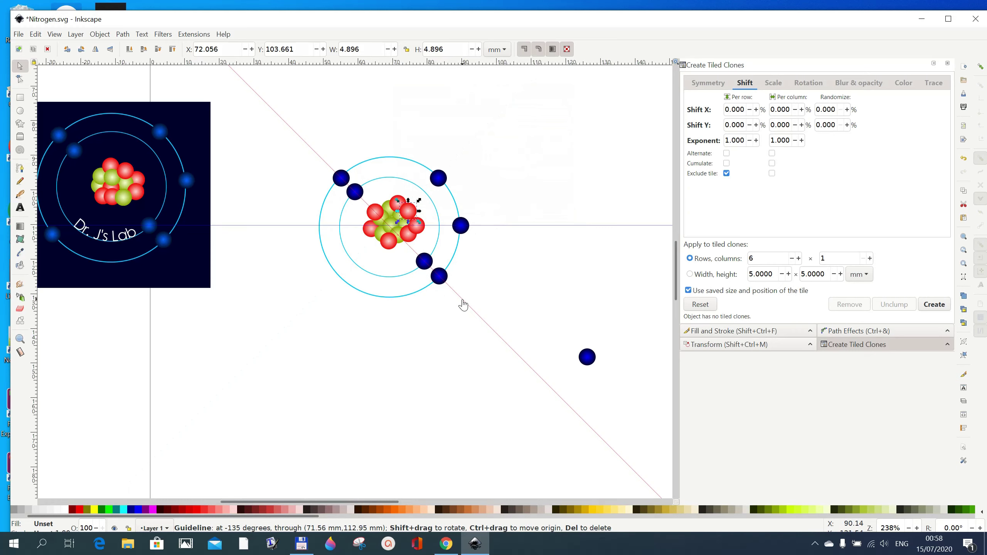
{"action": "mouse_move", "coordinate": [462, 306]}
{"action": "left_mouse_down"}
{"action": "mouse_move", "coordinate": [608, 181]}
{"action": "mouse_move", "coordinate": [686, 86]}
{"action": "left_mouse_up"}
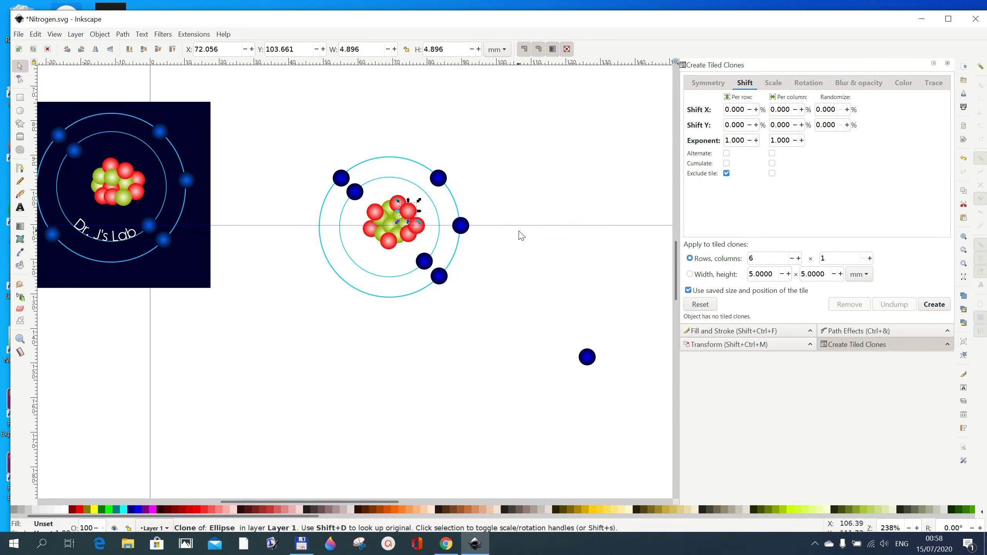
{"action": "key", "text": "Escape"}
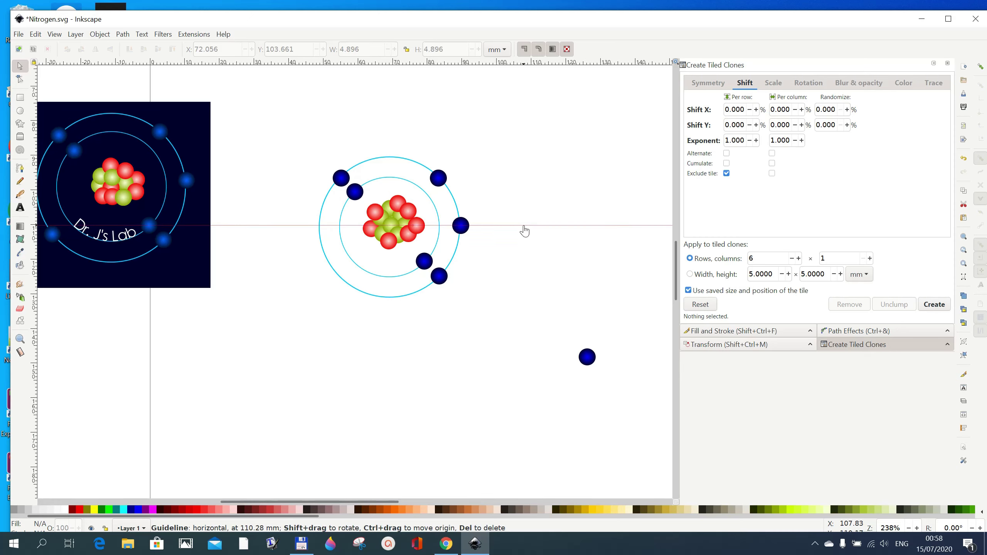
{"action": "left_click_drag", "start_coordinate": [525, 229], "coordinate": [537, 62]}
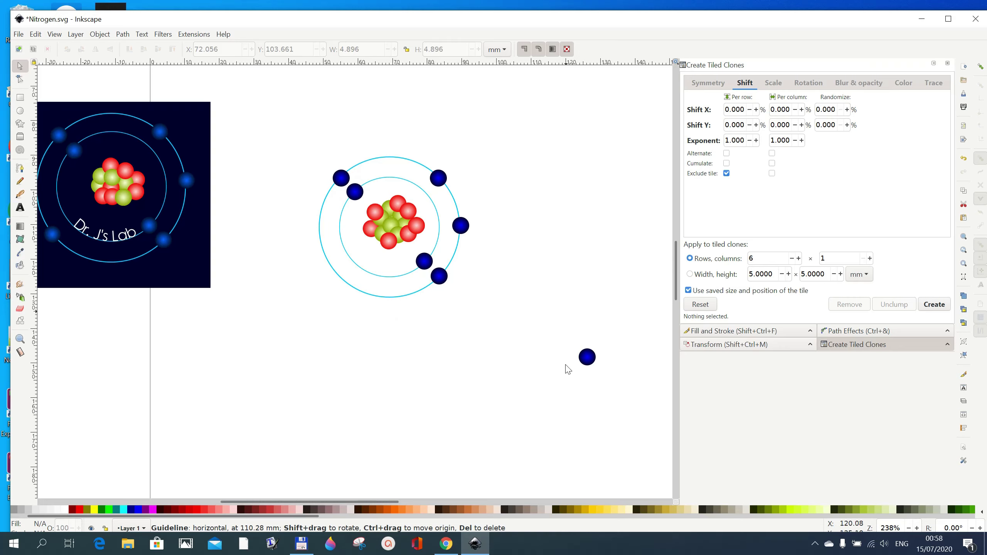
Move the last blue sphere onto the outer shell's lower-left side, and nudge the nucleus's upper-right red sphere inward, undoing any accidental scaling.
{"action": "left_click_drag", "start_coordinate": [576, 363], "coordinate": [332, 278]}
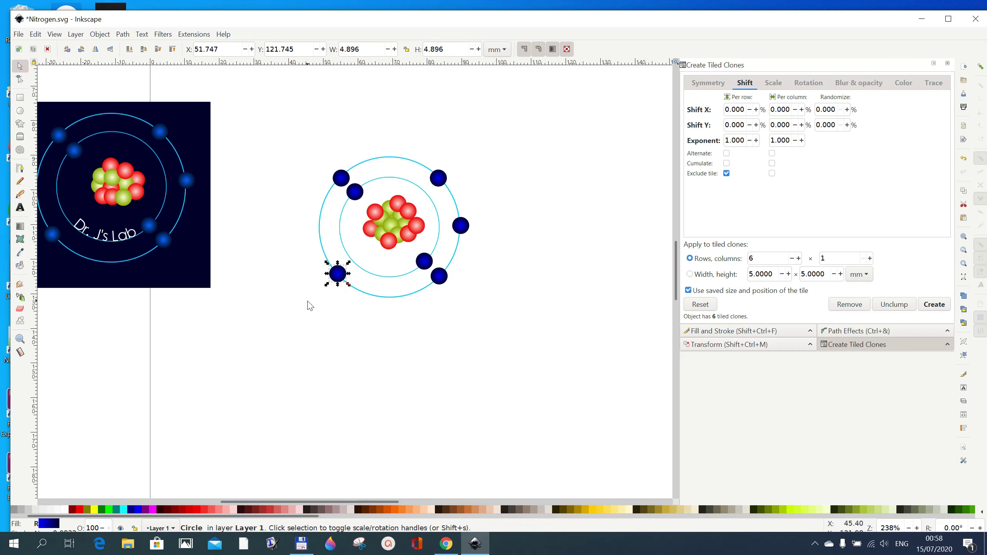
{"action": "left_click", "coordinate": [469, 355]}
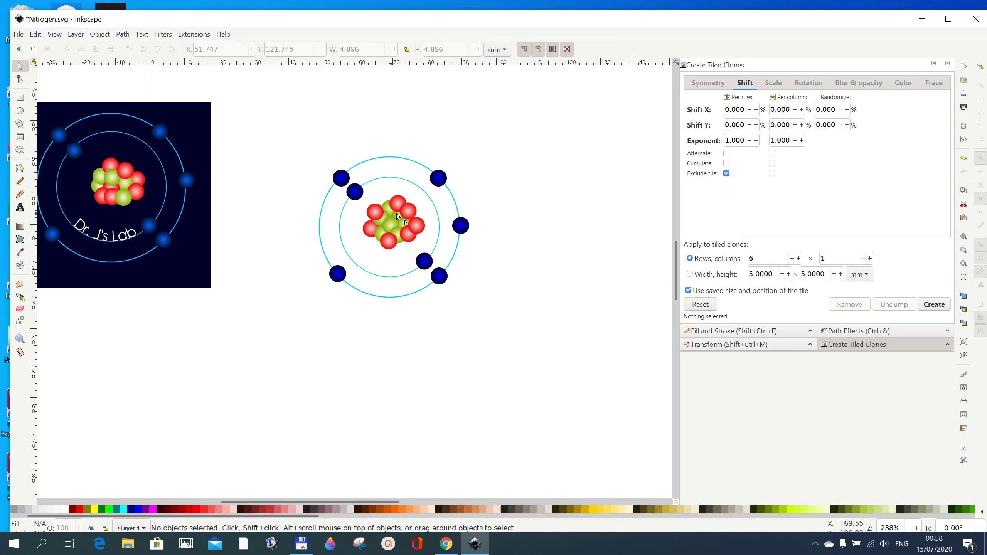
{"action": "left_click_drag", "start_coordinate": [404, 214], "coordinate": [393, 212]}
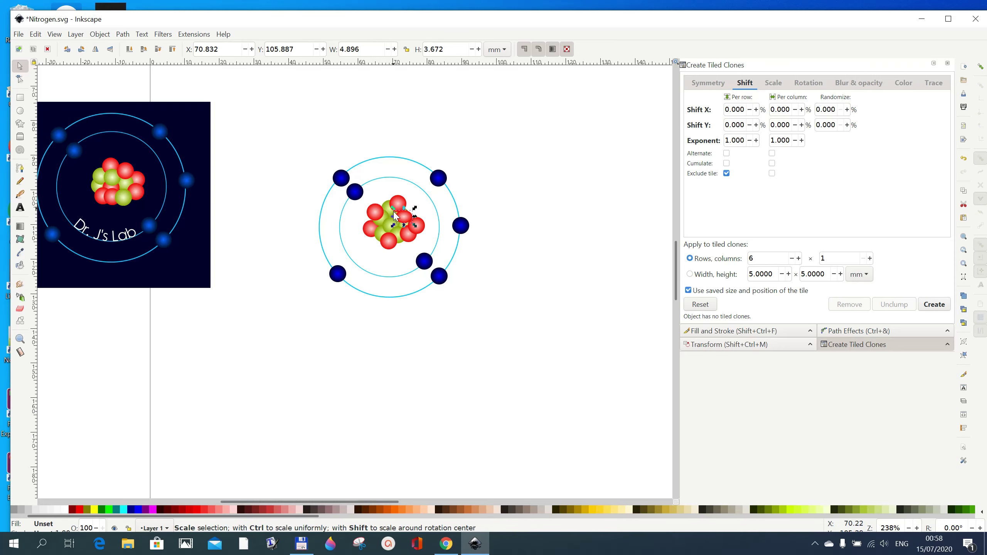
{"action": "left_click", "coordinate": [965, 159]}
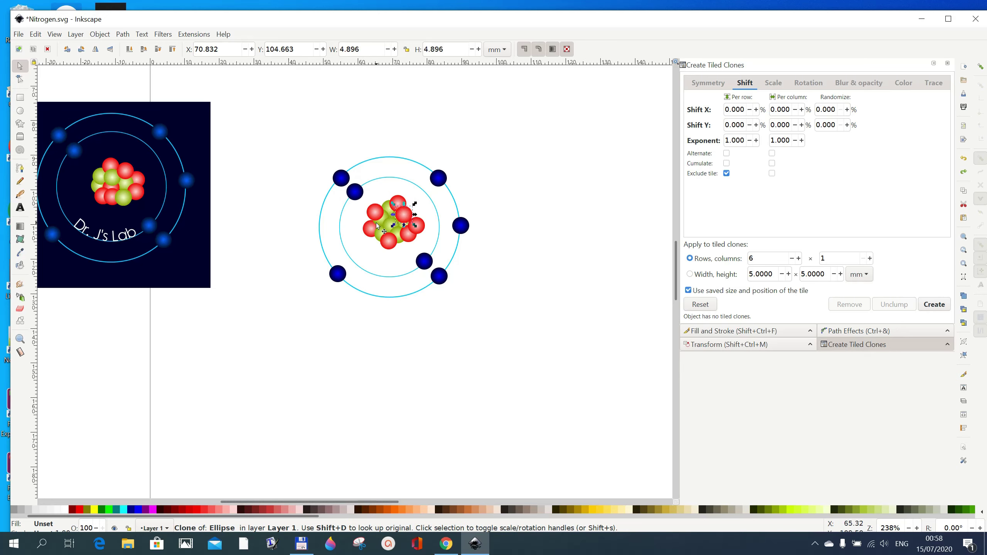
{"action": "left_click", "coordinate": [574, 333]}
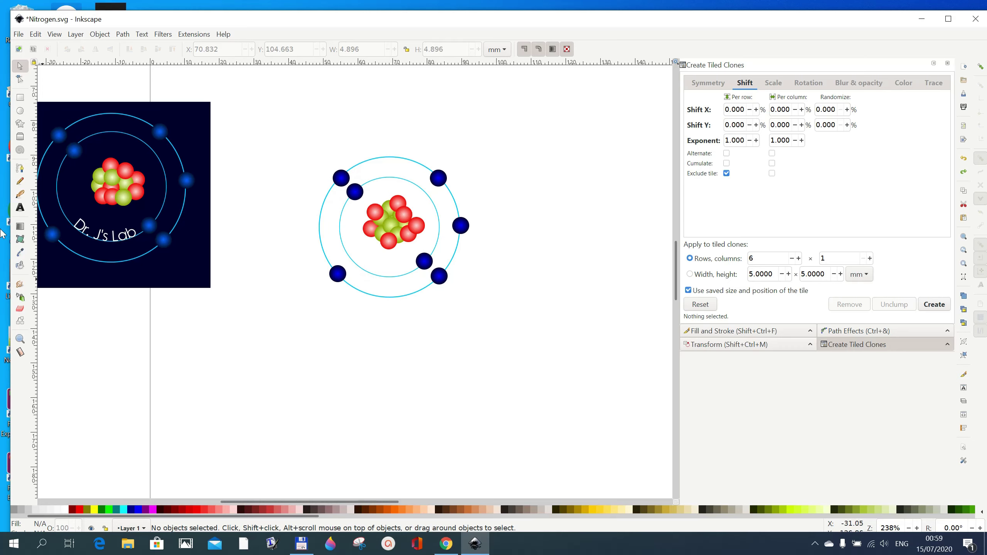
Add the text "Dr. J's Lab" in Century Gothic, regular style, 12 pt, below the atom, checking the font settings first.
{"action": "left_click", "coordinate": [19, 210]}
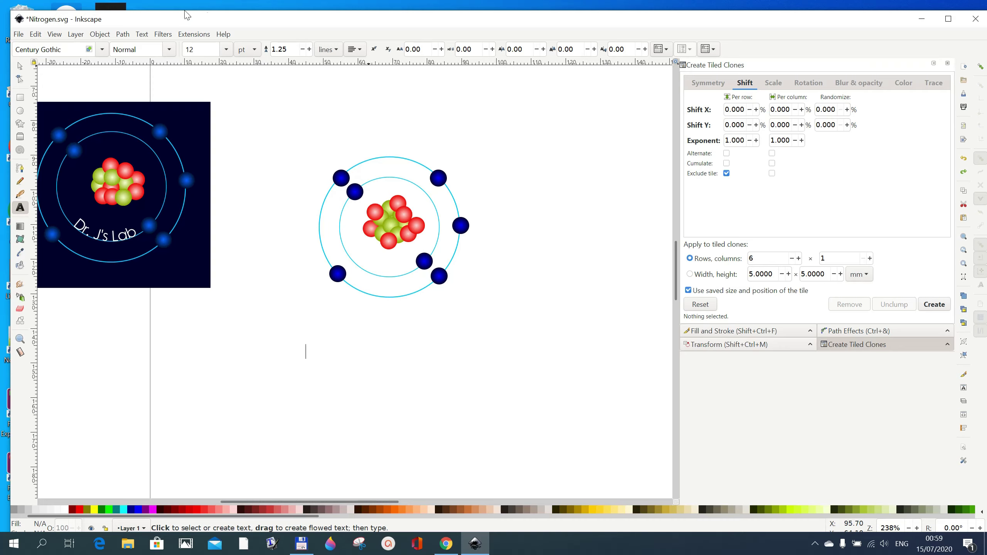
{"action": "left_click", "coordinate": [142, 35]}
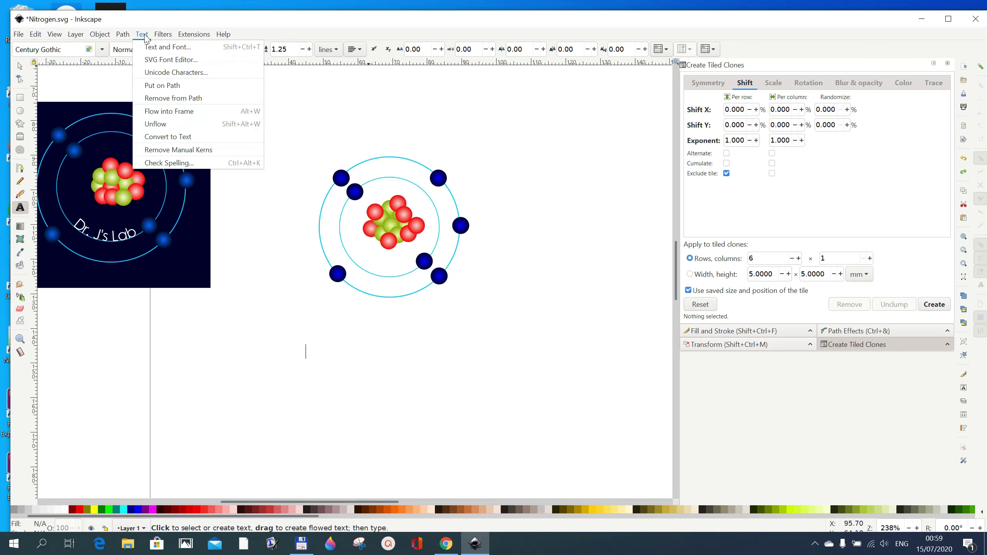
{"action": "left_click", "coordinate": [151, 46]}
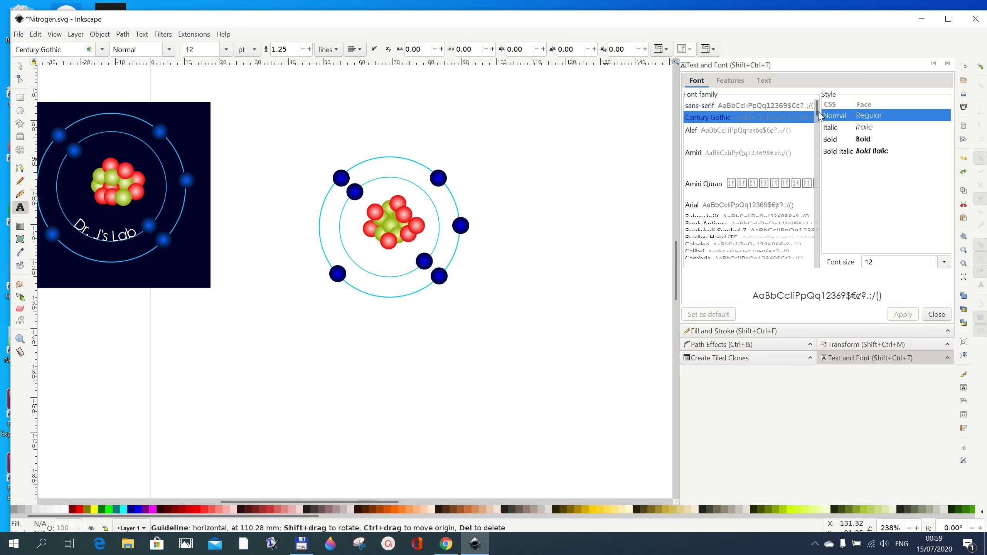
{"action": "scroll", "coordinate": [816, 115], "scroll_direction": "down", "scroll_amount": 5}
{"action": "scroll", "coordinate": [816, 113], "scroll_direction": "up", "scroll_amount": 5}
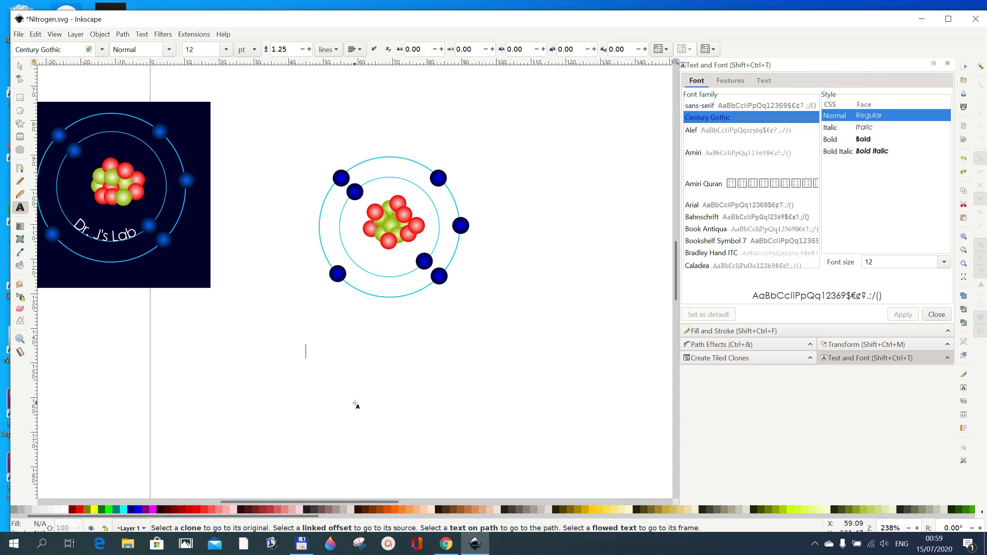
{"action": "left_click", "coordinate": [309, 353]}
{"action": "type", "text": "D"}
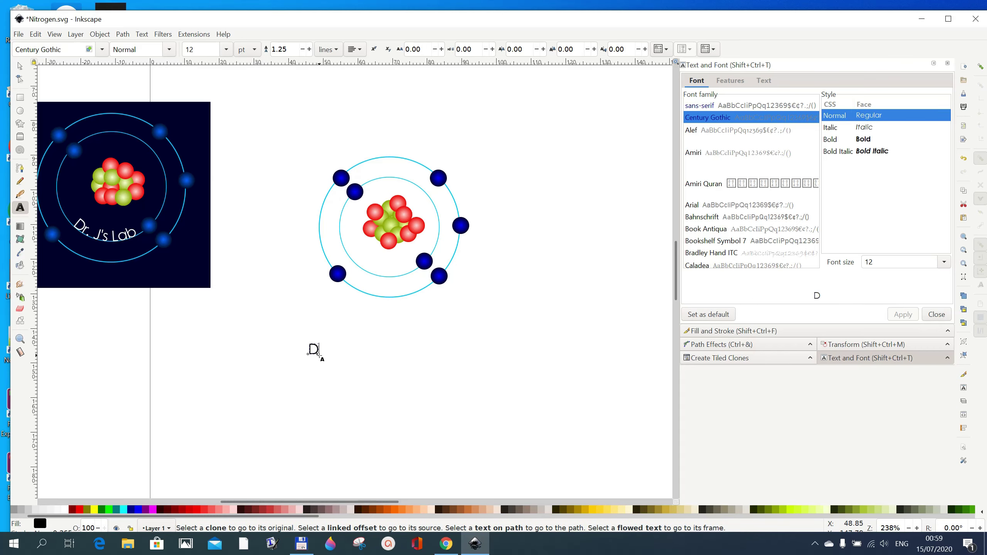
{"action": "type", "text": "r. J's "}
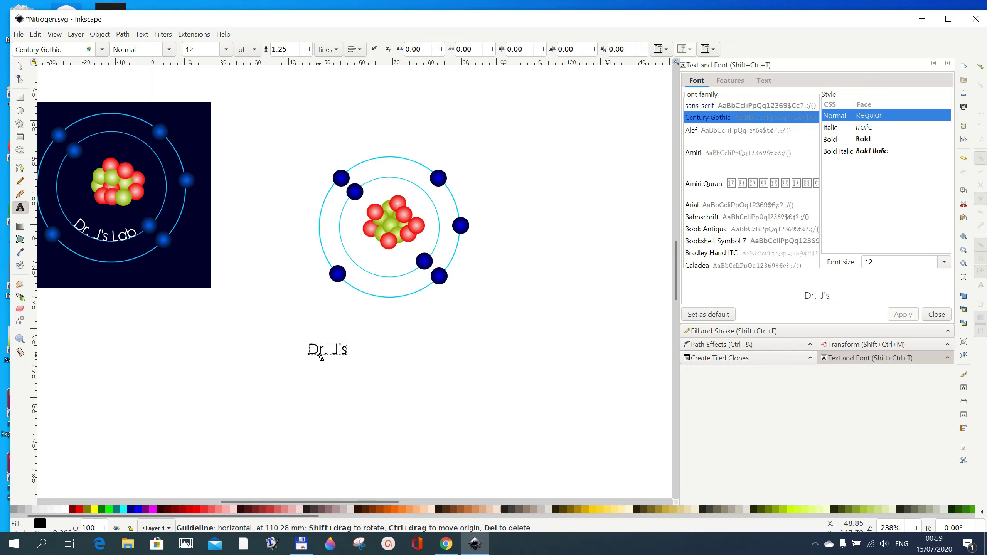
{"action": "type", "text": "L"}
{"action": "key", "text": "Caps_Lock"}
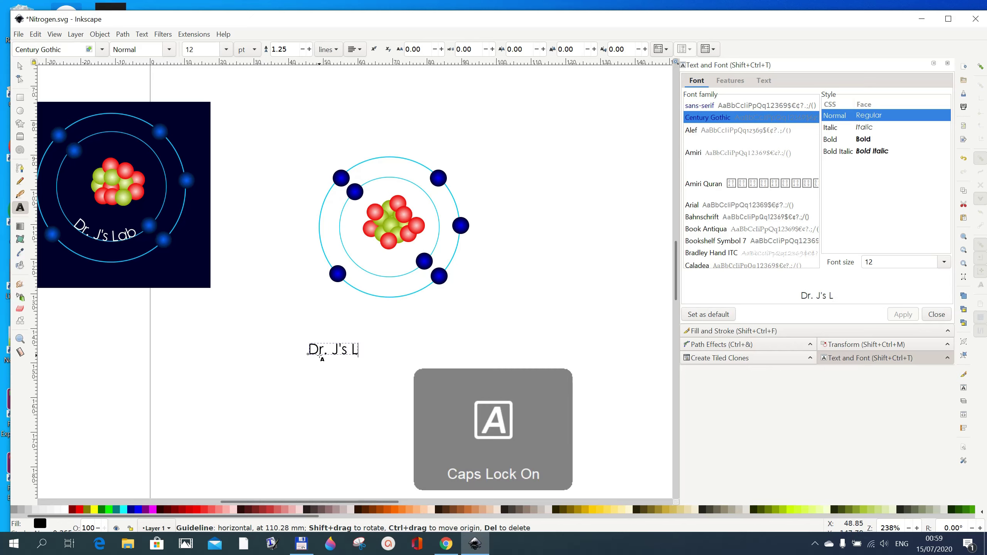
{"action": "type", "text": "A"}
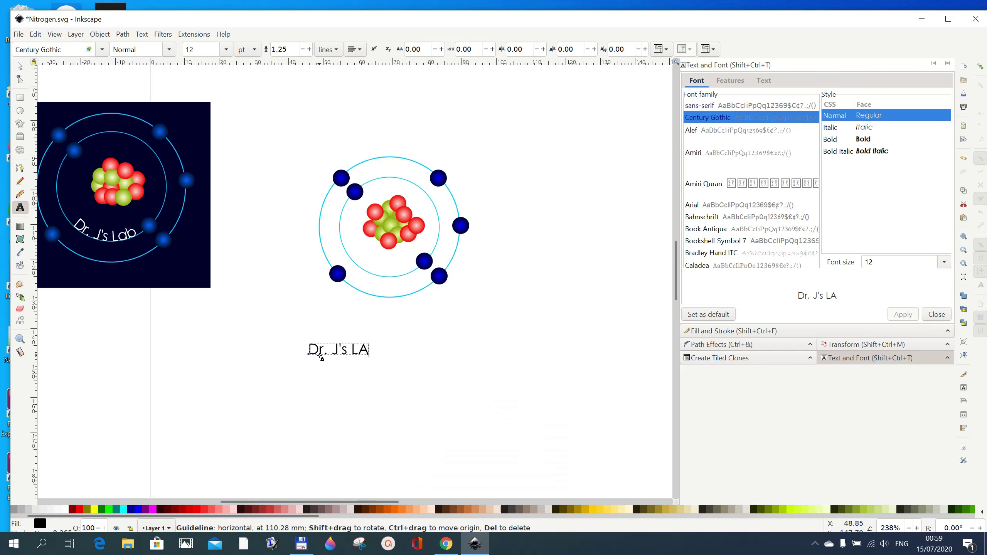
{"action": "key", "text": "BackSpace"}
{"action": "key", "text": "Caps_Lock"}
{"action": "type", "text": "a"}
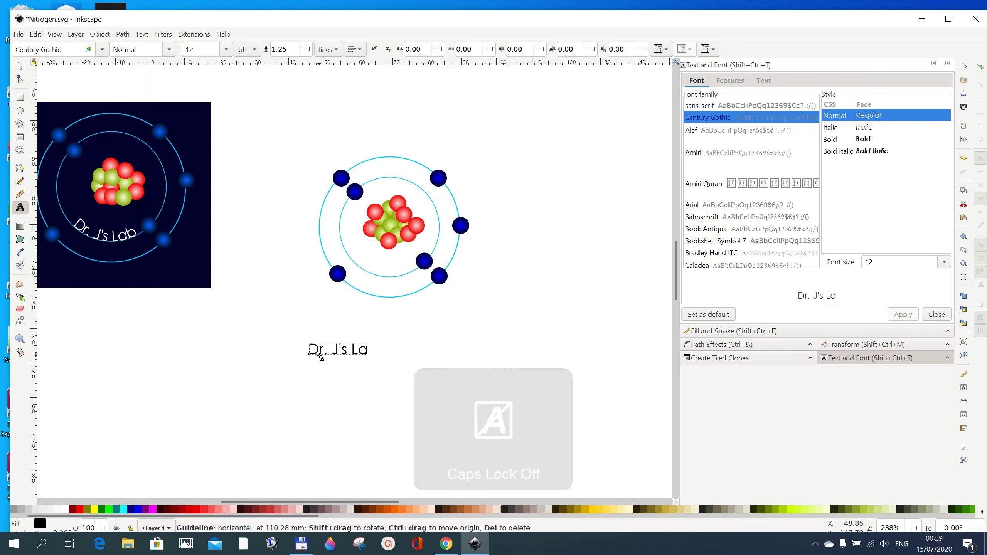
{"action": "type", "text": "b"}
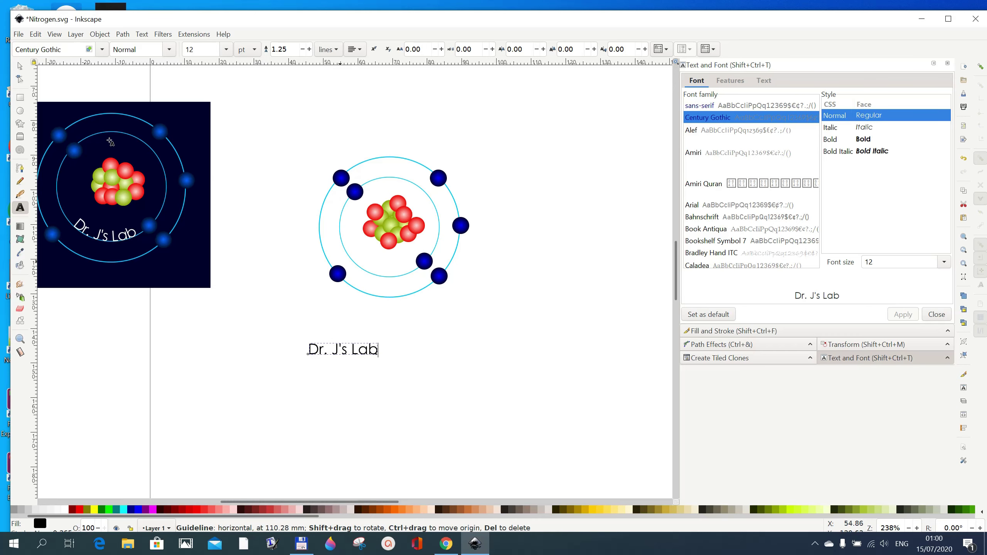
Convert the inner electron shell circle to a path.
{"action": "left_click", "coordinate": [18, 68]}
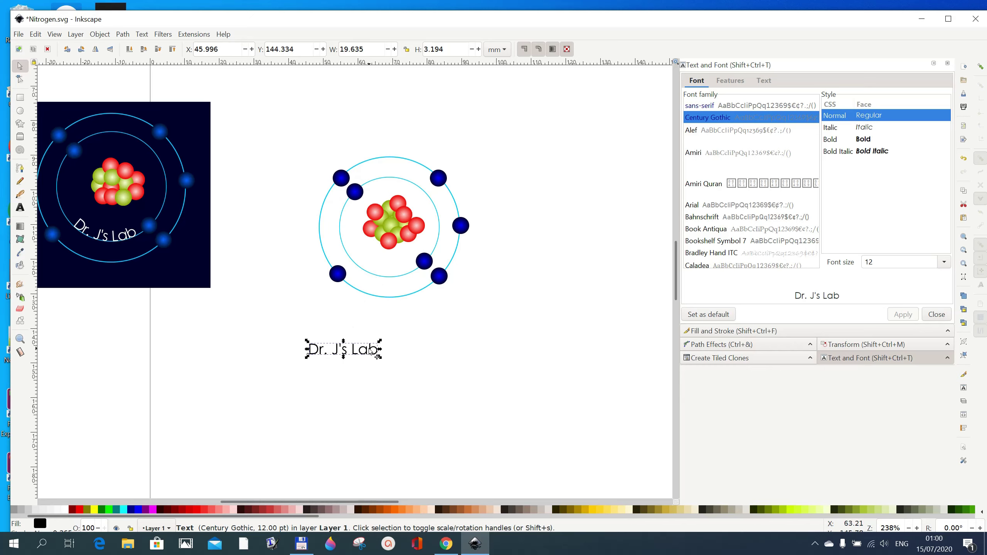
{"action": "left_click", "coordinate": [384, 280]}
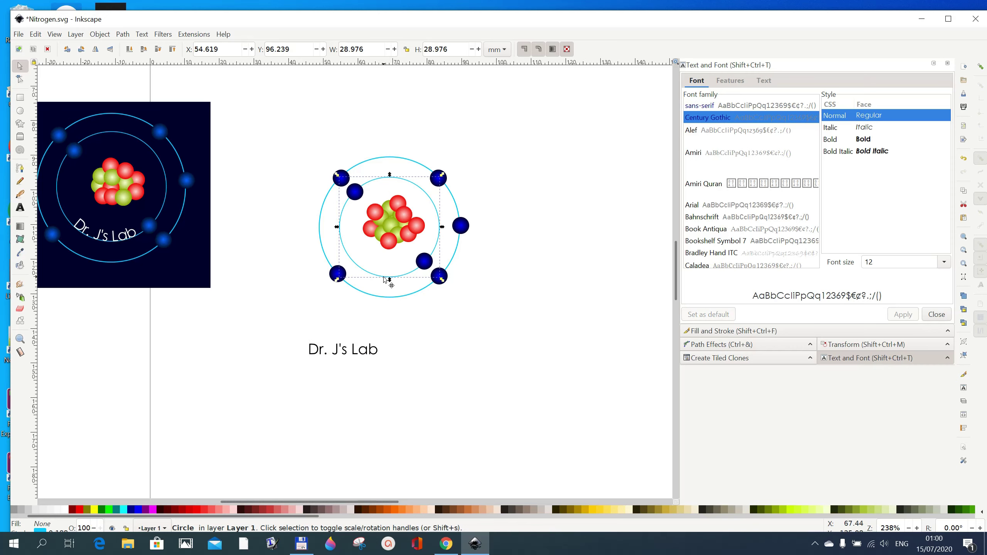
{"action": "left_click", "coordinate": [124, 34]}
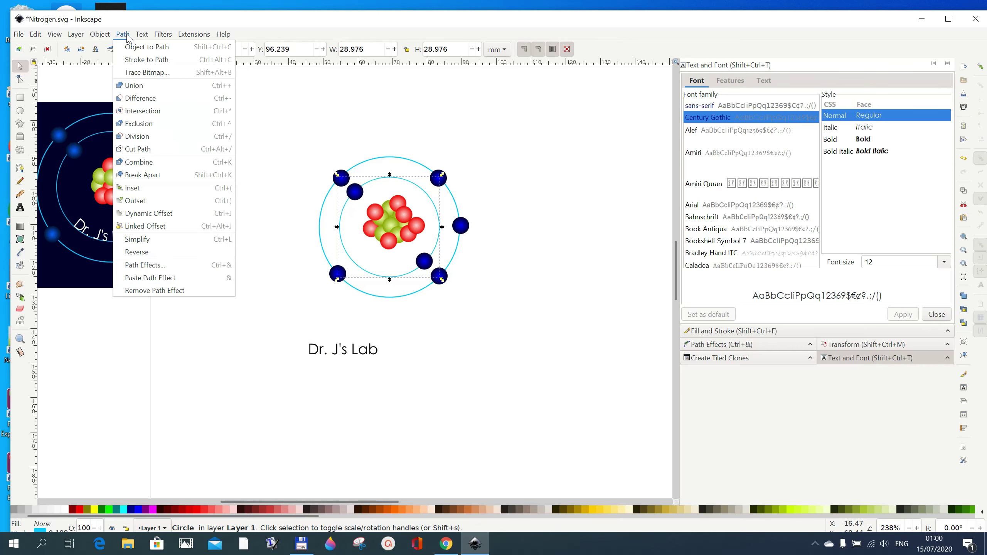
{"action": "left_click", "coordinate": [138, 47]}
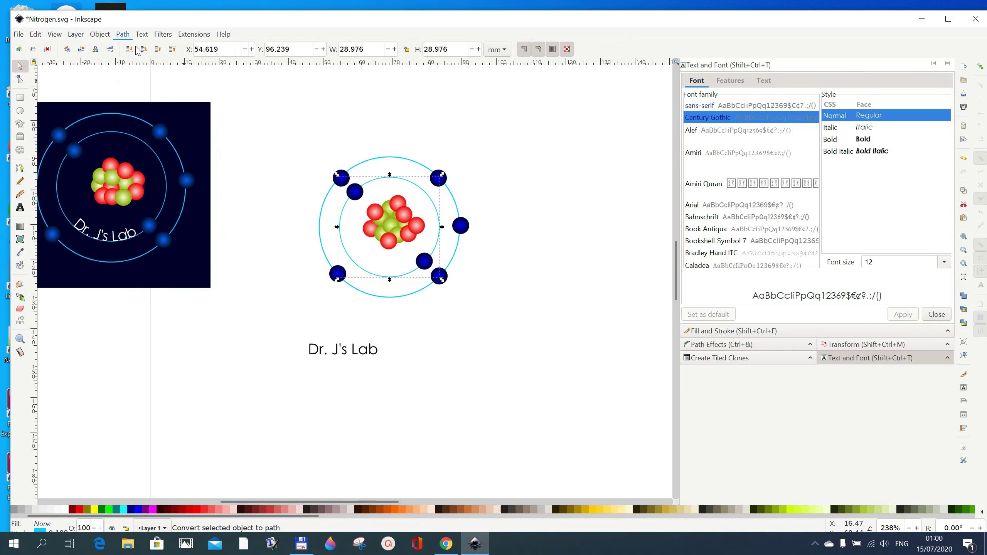
Put the "Dr. J's Lab" text on the inner shell path.
{"action": "left_click", "coordinate": [332, 353]}
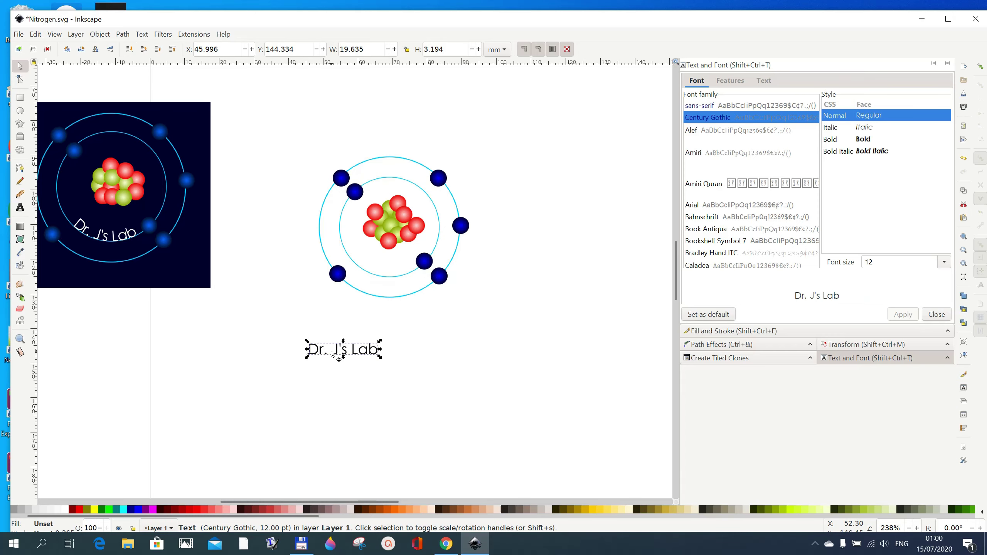
{"action": "left_click", "coordinate": [389, 276], "text": "shift"}
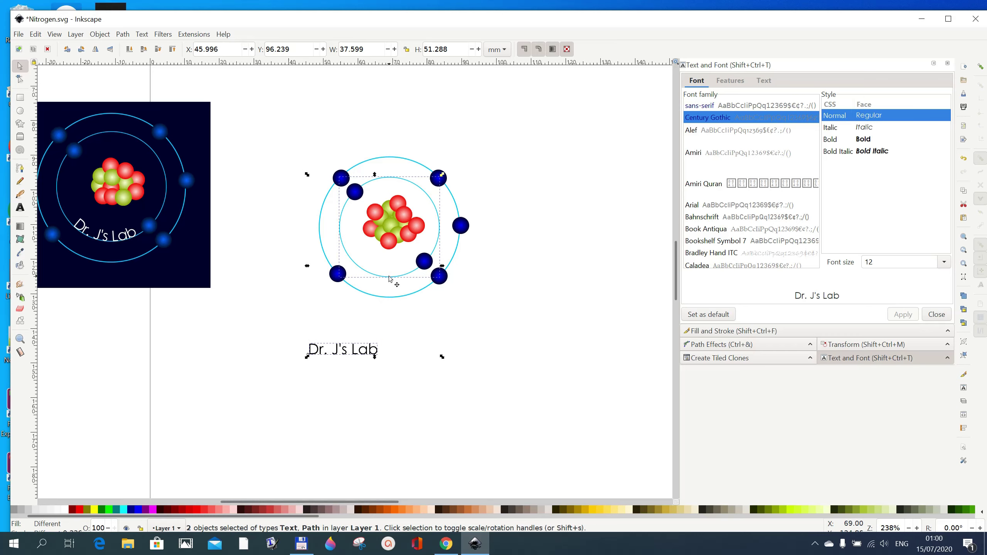
{"action": "left_click", "coordinate": [141, 35]}
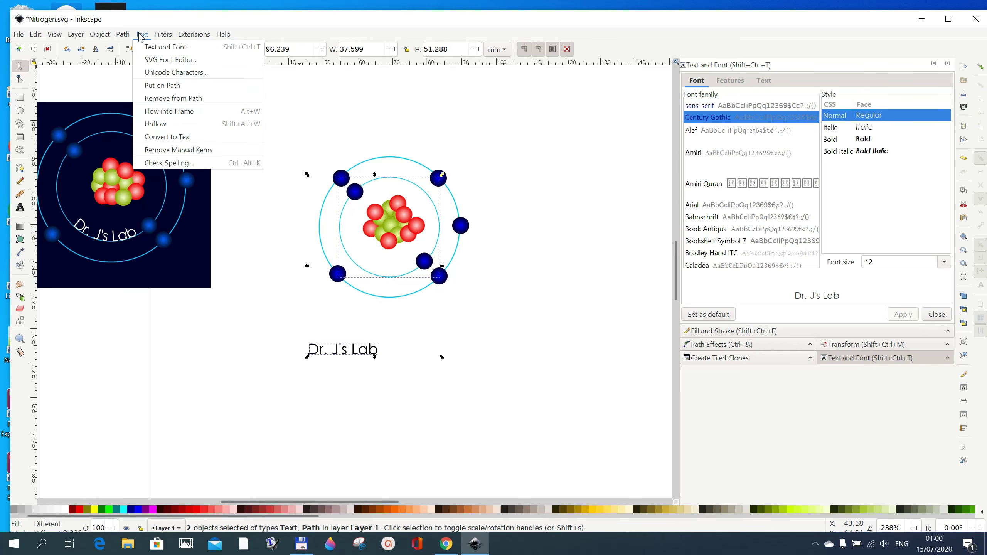
{"action": "left_click", "coordinate": [173, 86]}
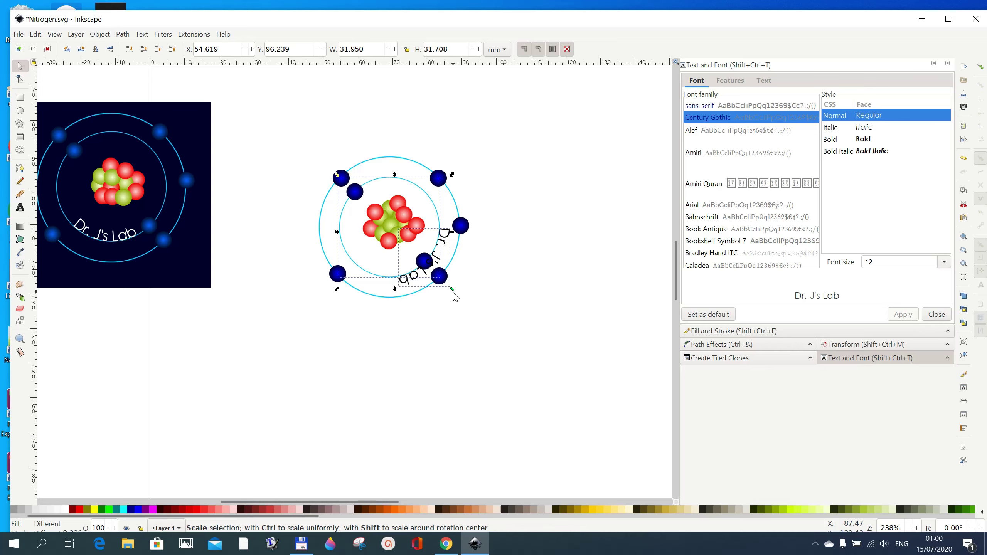
Rotate the inner shell clockwise together with its text, and flip both horizontally.
{"action": "left_click", "coordinate": [437, 218]}
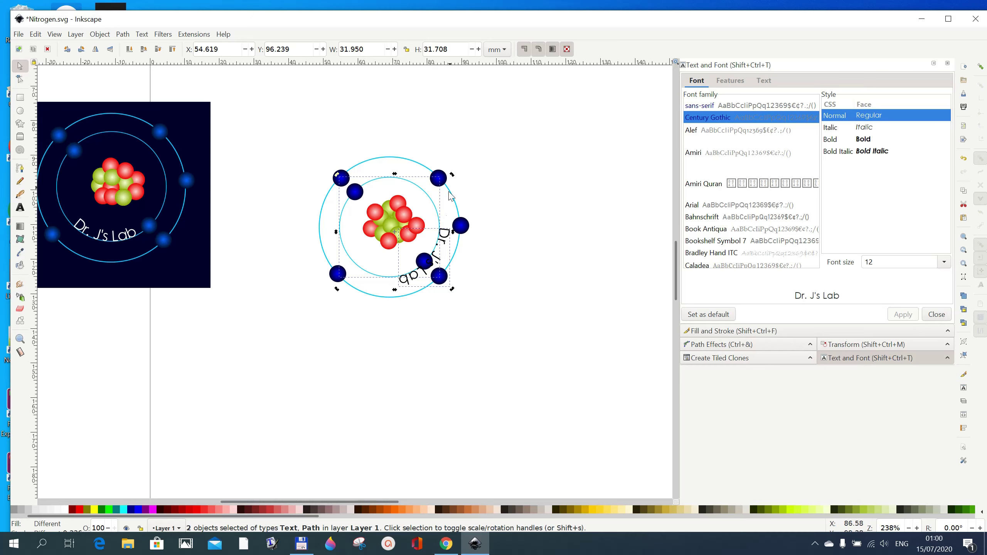
{"action": "mouse_move", "coordinate": [455, 178]}
{"action": "left_mouse_down"}
{"action": "mouse_move", "coordinate": [464, 233]}
{"action": "mouse_move", "coordinate": [446, 270]}
{"action": "left_mouse_up"}
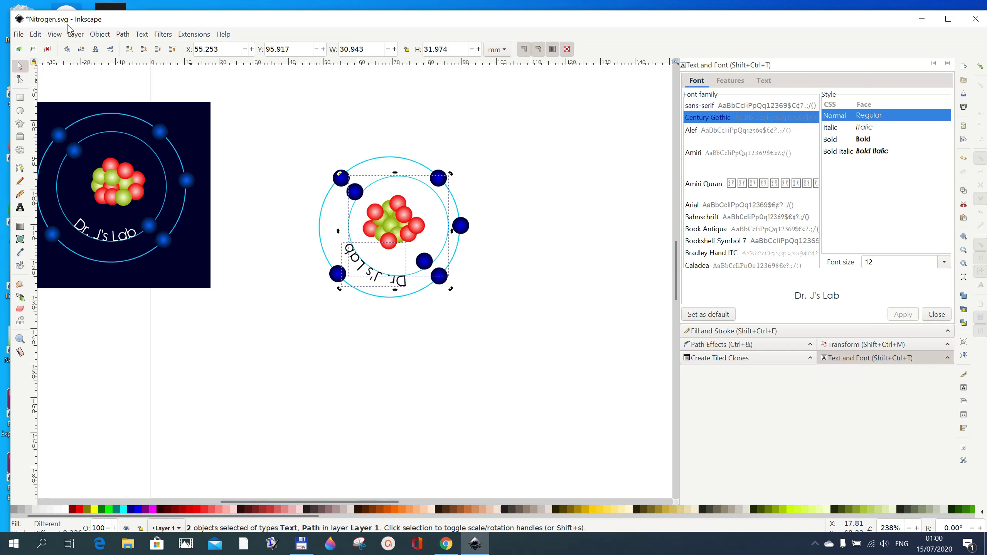
{"action": "left_click", "coordinate": [97, 51]}
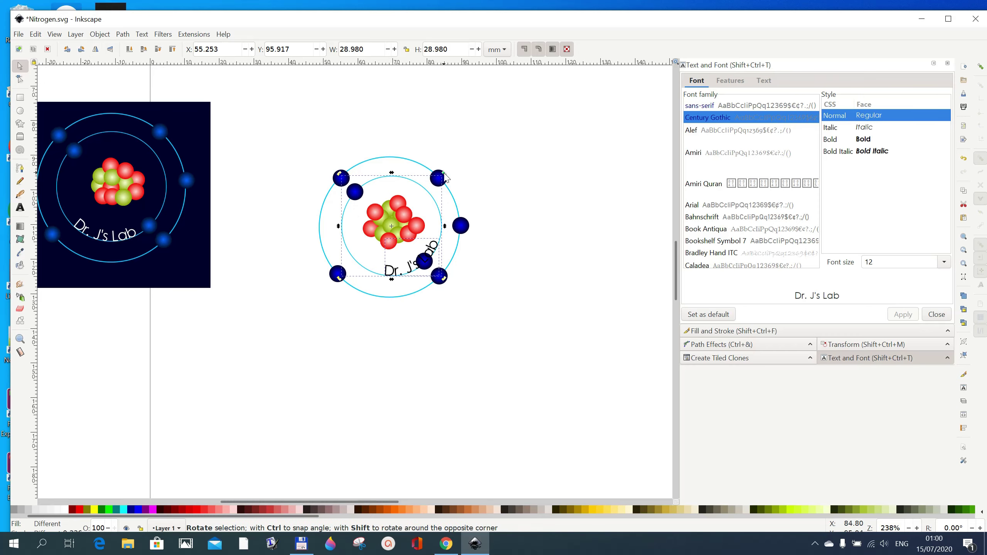
Rotate the inner shell and its text until the label sits inside the shell's lower arc, left of the lower-right electron.
{"action": "left_click_drag", "start_coordinate": [446, 179], "coordinate": [453, 235]}
{"action": "key", "text": "Escape"}
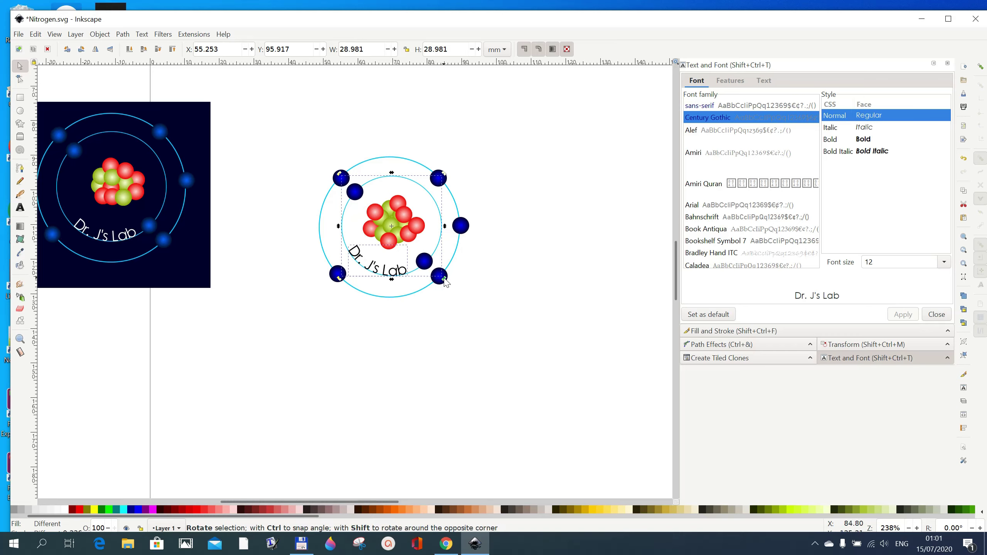
{"action": "left_click_drag", "start_coordinate": [444, 280], "coordinate": [448, 282]}
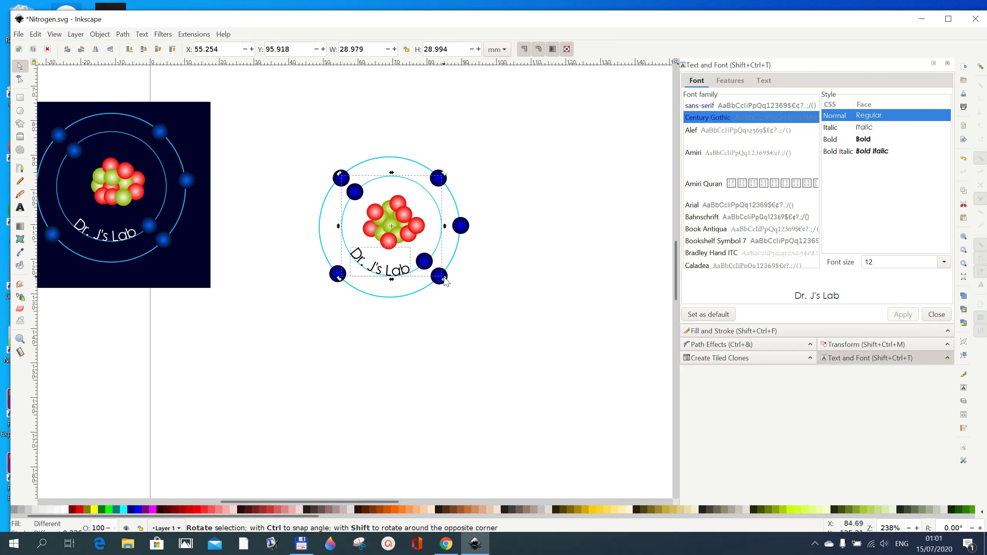
{"action": "left_click_drag", "start_coordinate": [444, 281], "coordinate": [446, 281]}
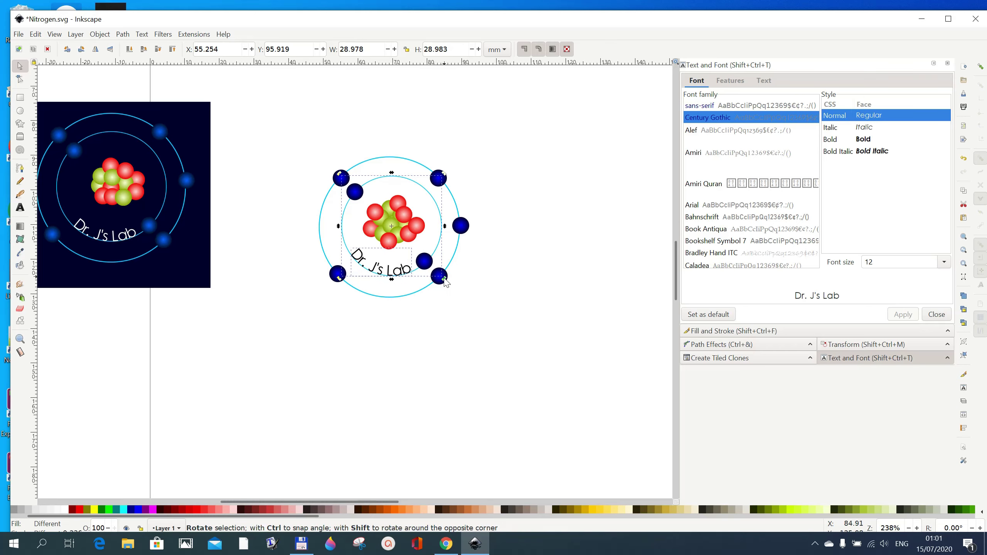
{"action": "left_click", "coordinate": [486, 317]}
{"action": "left_click", "coordinate": [392, 276]}
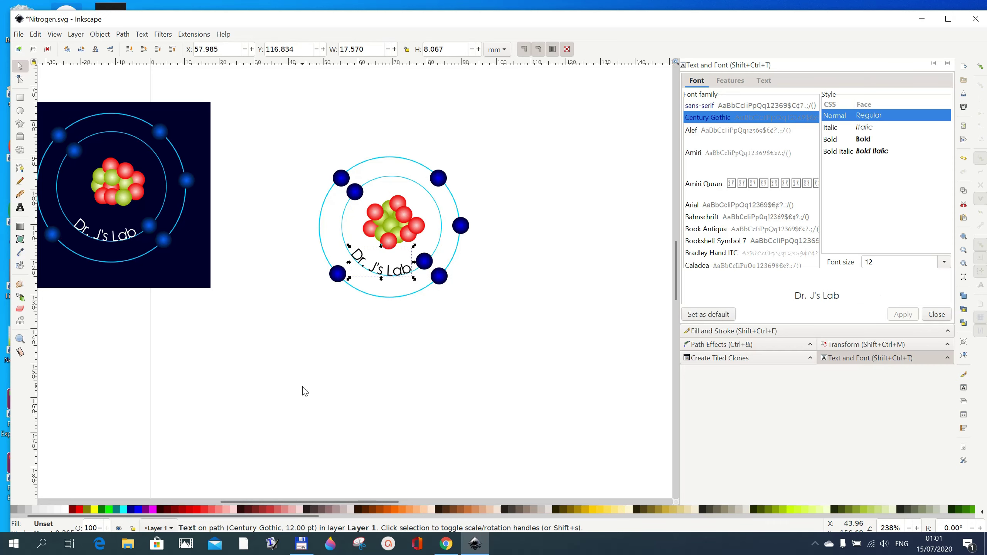
{"action": "left_click", "coordinate": [289, 370]}
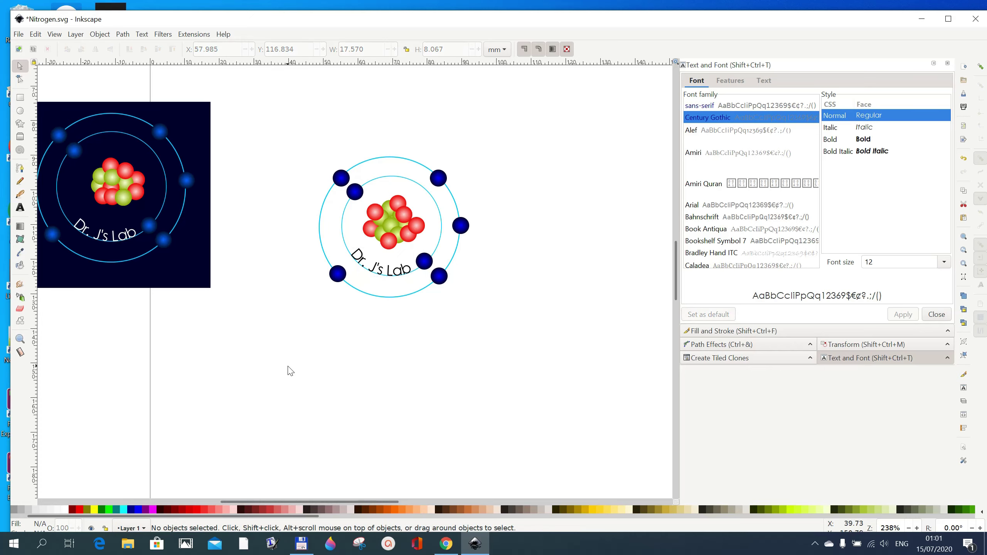
Draw a rectangle about 61 by 56 mm around the whole atom and send it behind all the other objects.
{"action": "left_click", "coordinate": [21, 100]}
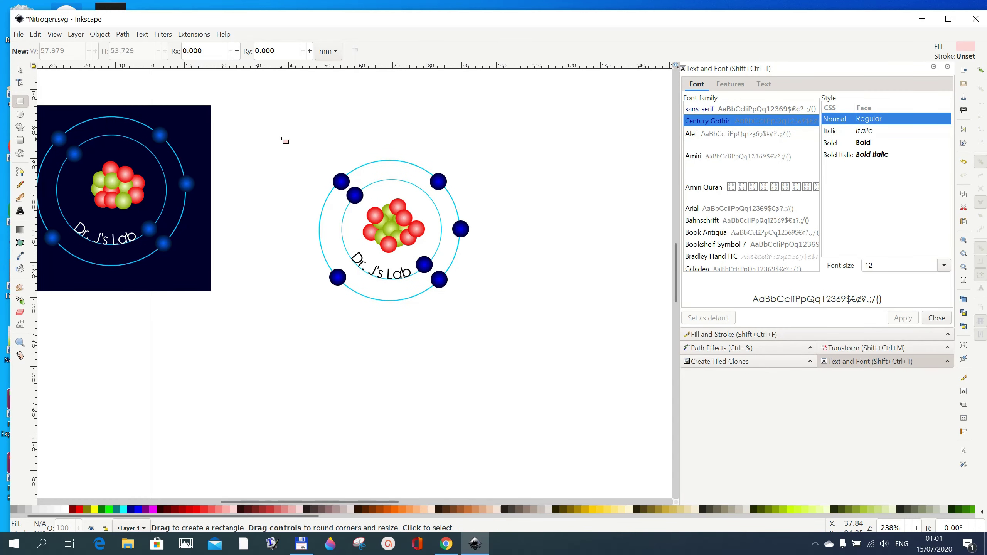
{"action": "left_click_drag", "start_coordinate": [283, 137], "coordinate": [493, 331]}
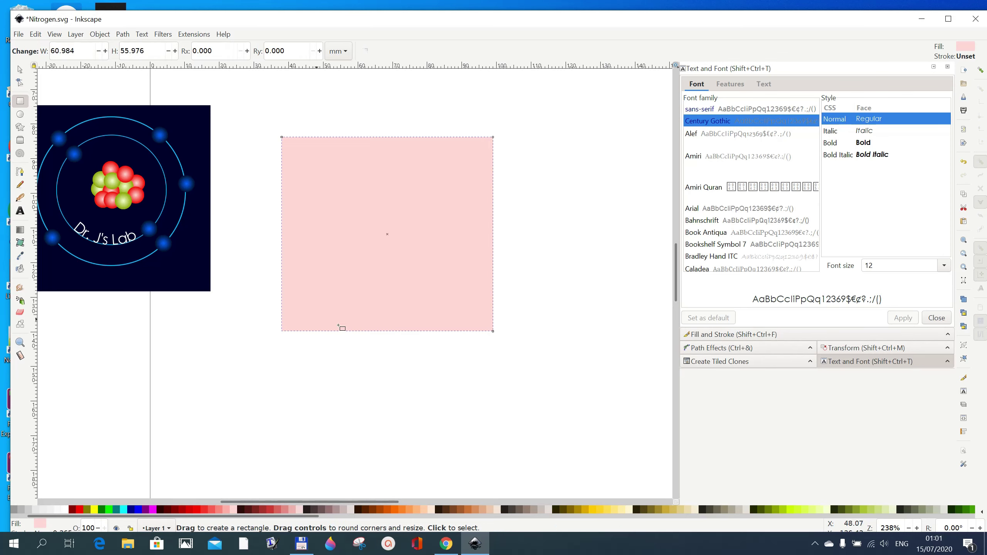
{"action": "left_click", "coordinate": [19, 69]}
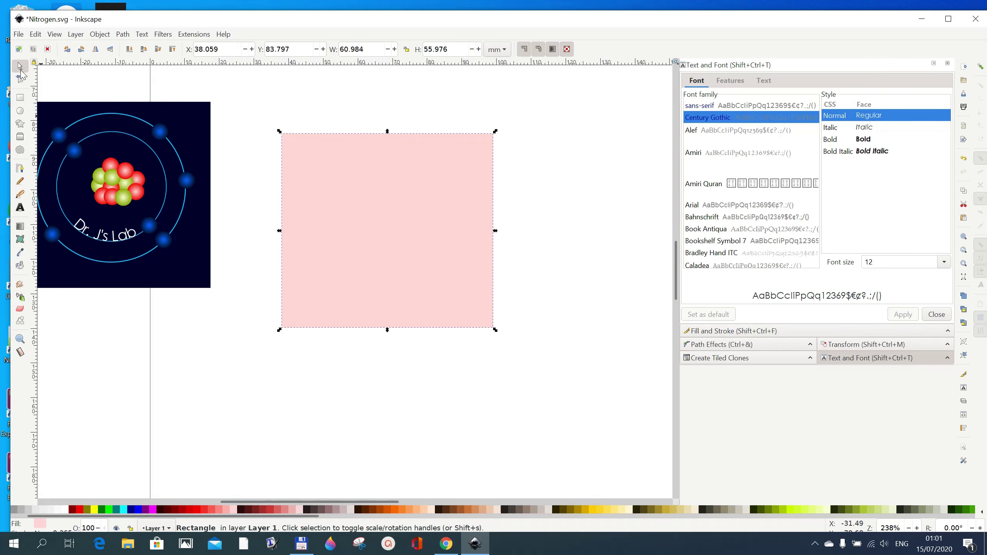
{"action": "left_click", "coordinate": [129, 48]}
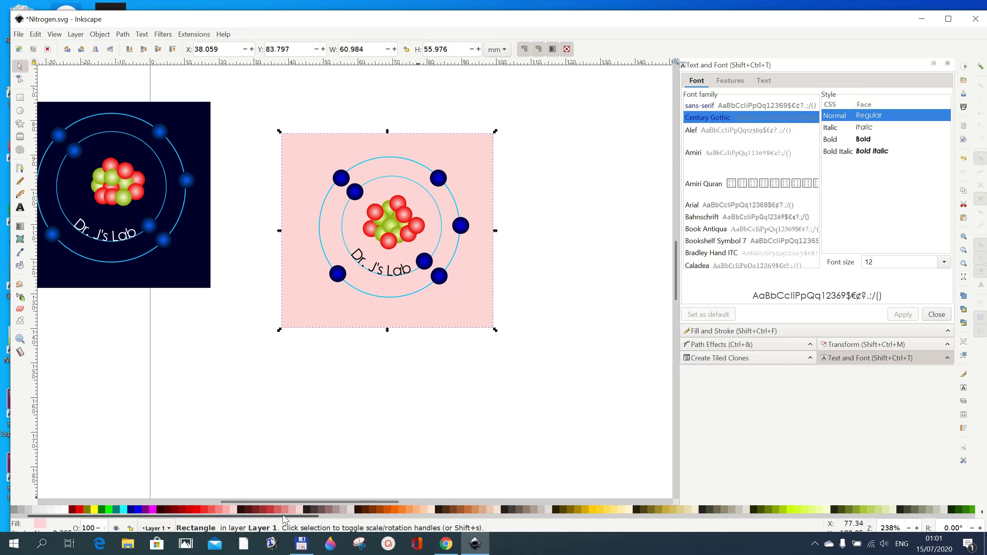
Fill the background rectangle with very dark navy blue and shrink it to about 59 by 54 mm around its centre.
{"action": "left_click_drag", "start_coordinate": [285, 520], "coordinate": [746, 531]}
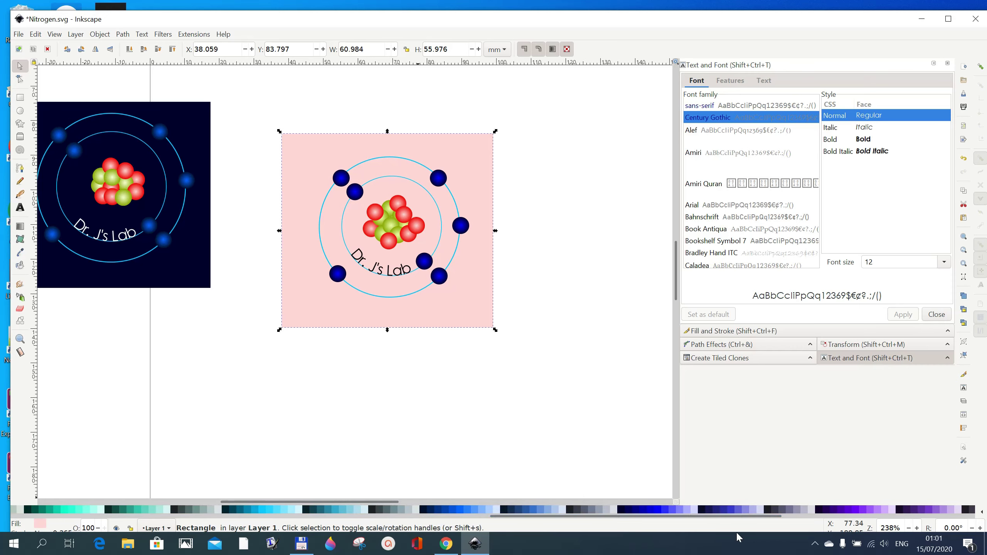
{"action": "left_click", "coordinate": [621, 512]}
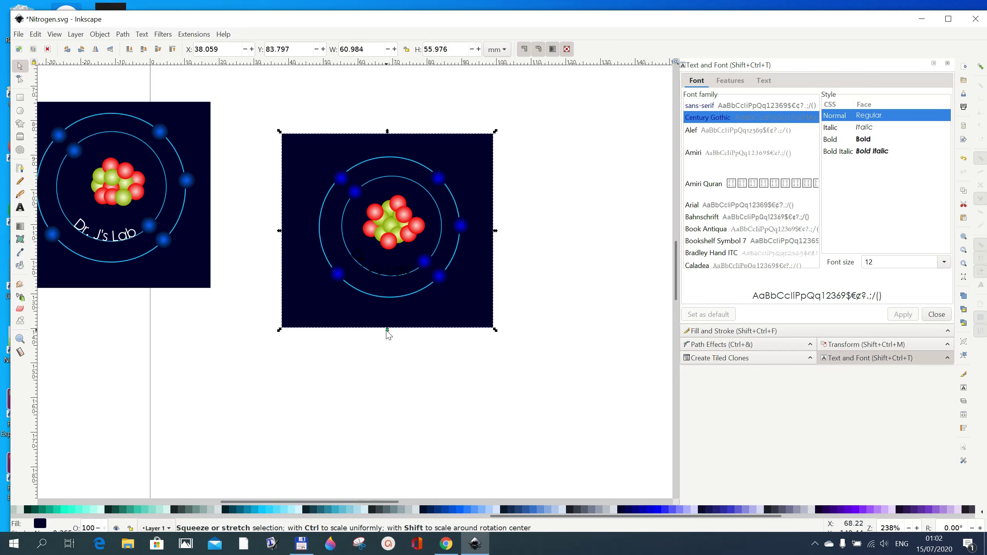
{"action": "left_click_drag", "start_coordinate": [387, 329], "coordinate": [388, 328]}
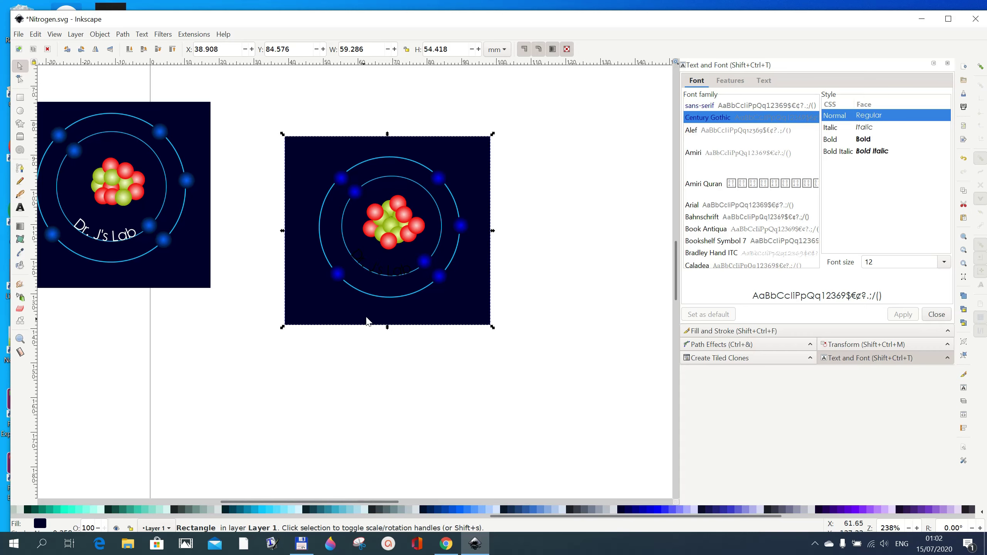
Fill the curved "Dr. J's Lab" text with white and deselect it.
{"action": "left_click", "coordinate": [388, 276]}
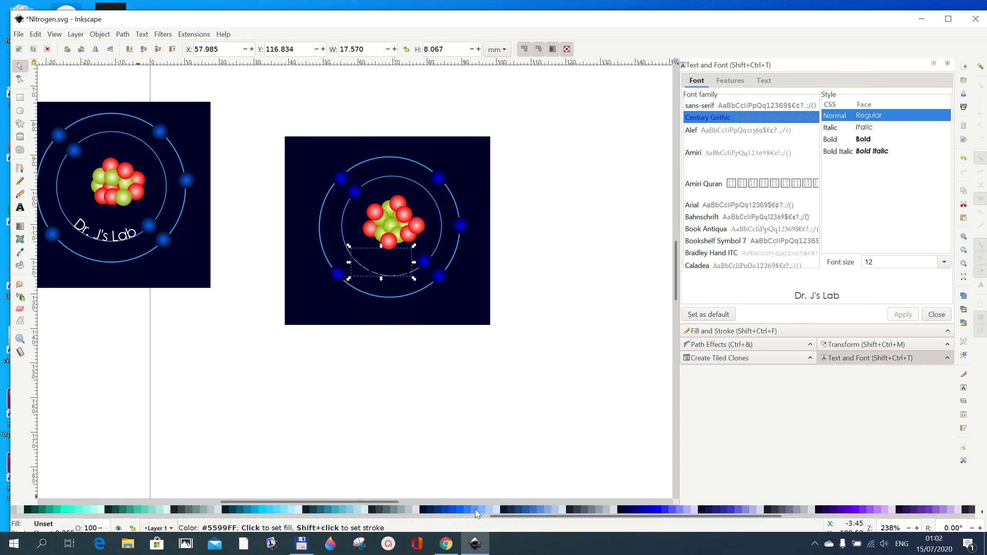
{"action": "left_click_drag", "start_coordinate": [497, 516], "coordinate": [35, 522]}
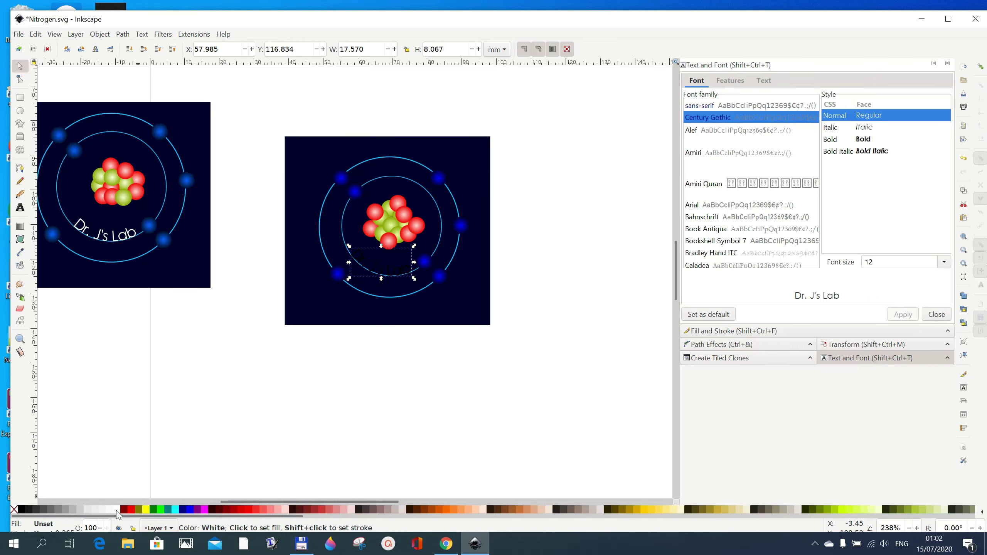
{"action": "left_click", "coordinate": [118, 513]}
{"action": "left_click", "coordinate": [450, 413]}
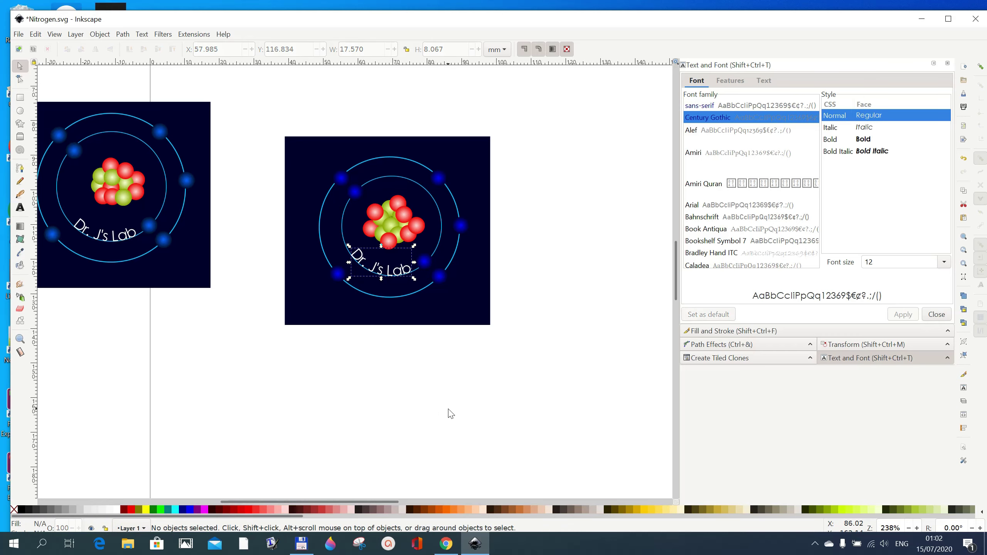